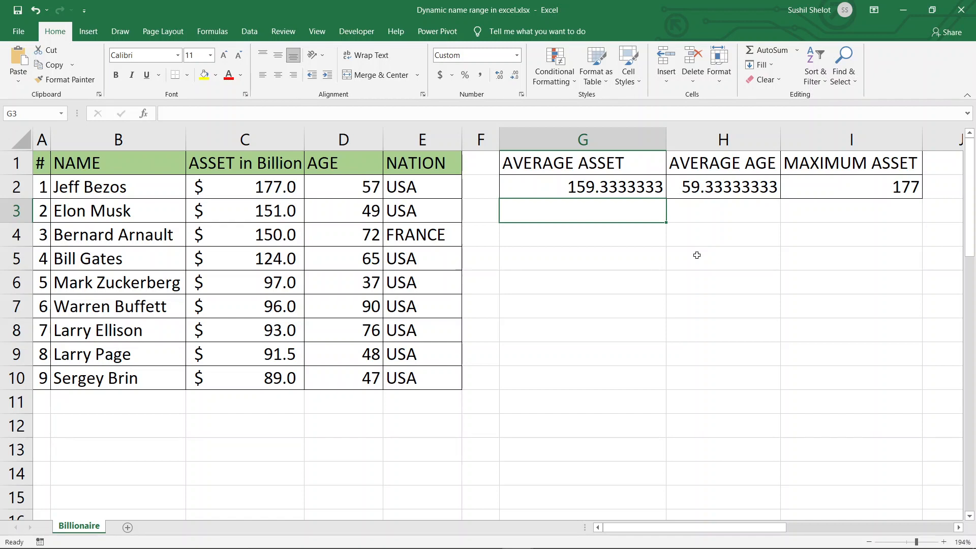
# Step: Start a formula in G3 with AVERAGE wrapping OFFSET, using the absolute reference $B$1 as the OFFSET starting cell
pyautogui.write('=')
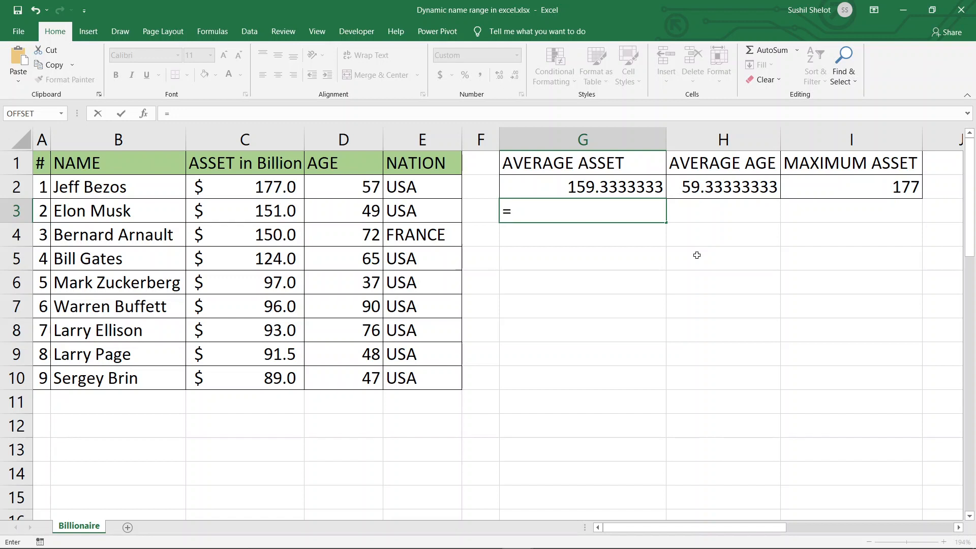
pyautogui.write('AVER')
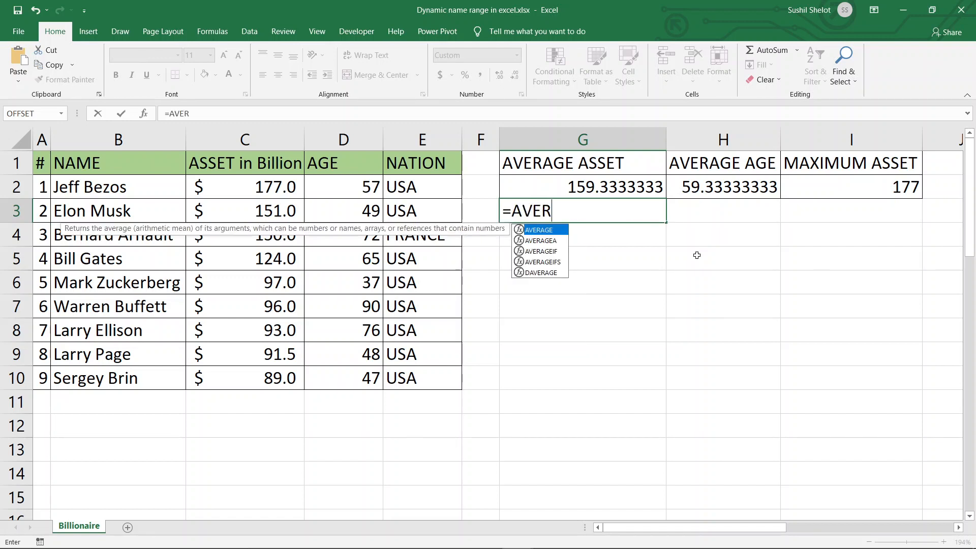
pyautogui.doubleClick(547, 231)
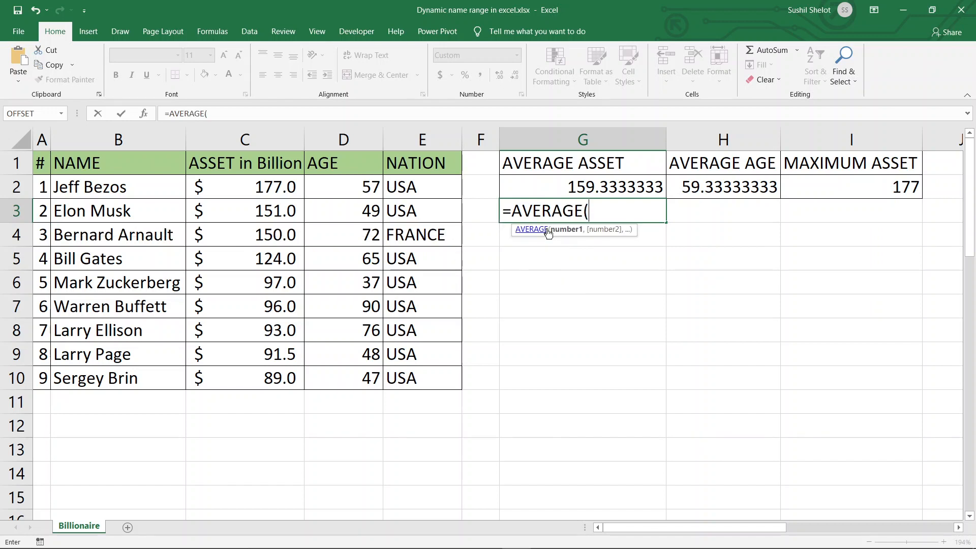
pyautogui.write('o')
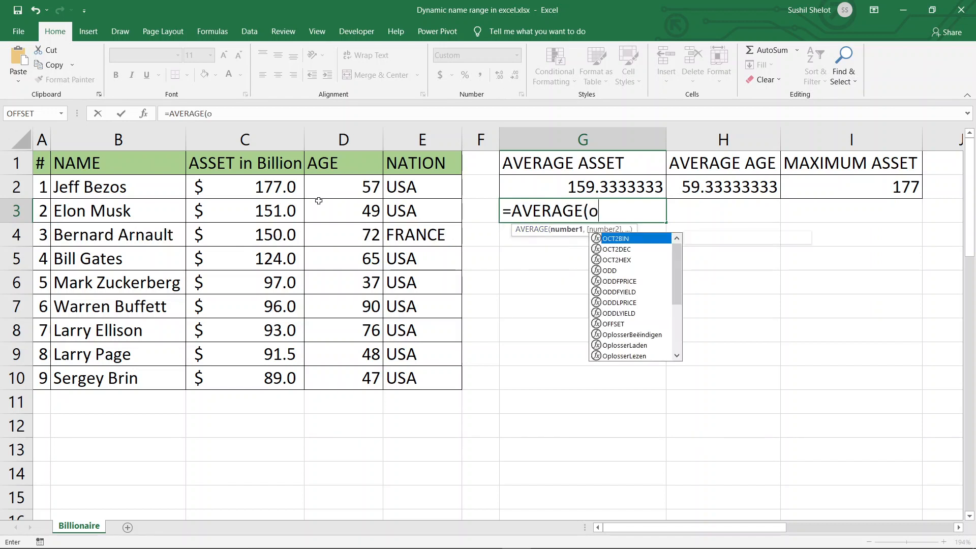
pyautogui.write('ffset')
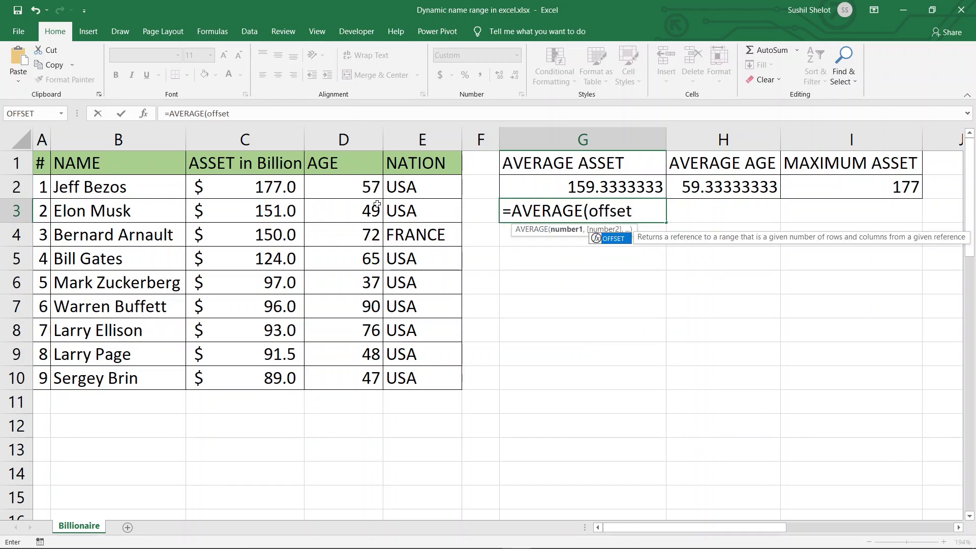
pyautogui.doubleClick(605, 242)
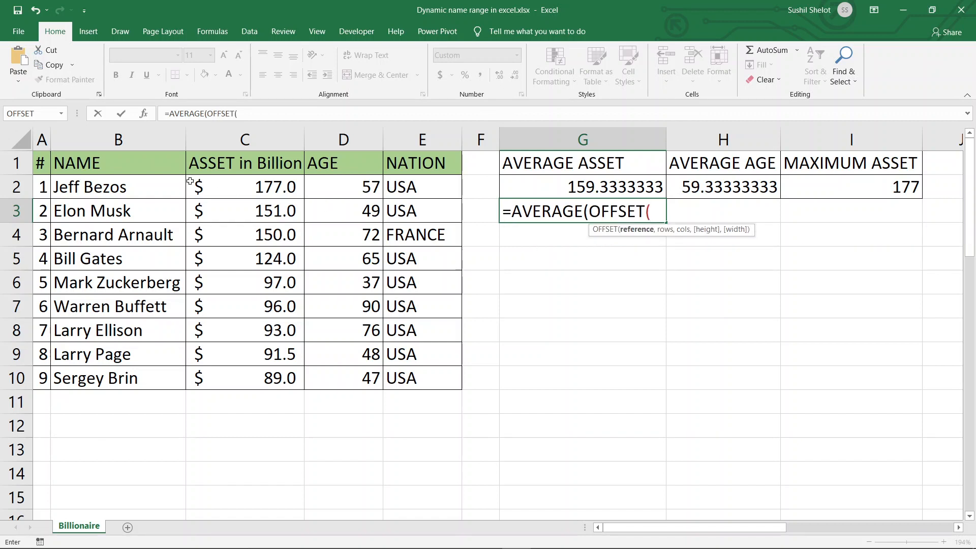
pyautogui.click(143, 166)
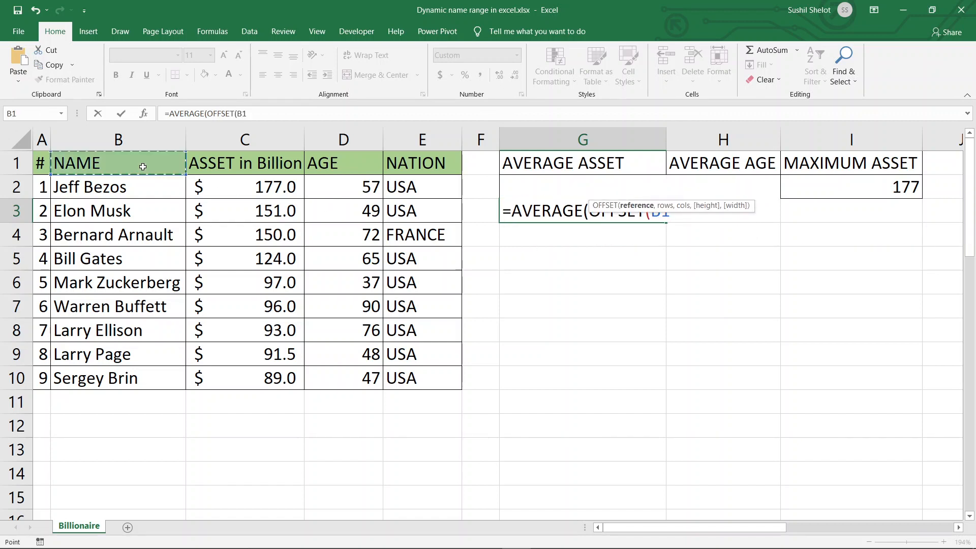
pyautogui.press('F4')
pyautogui.write(',')
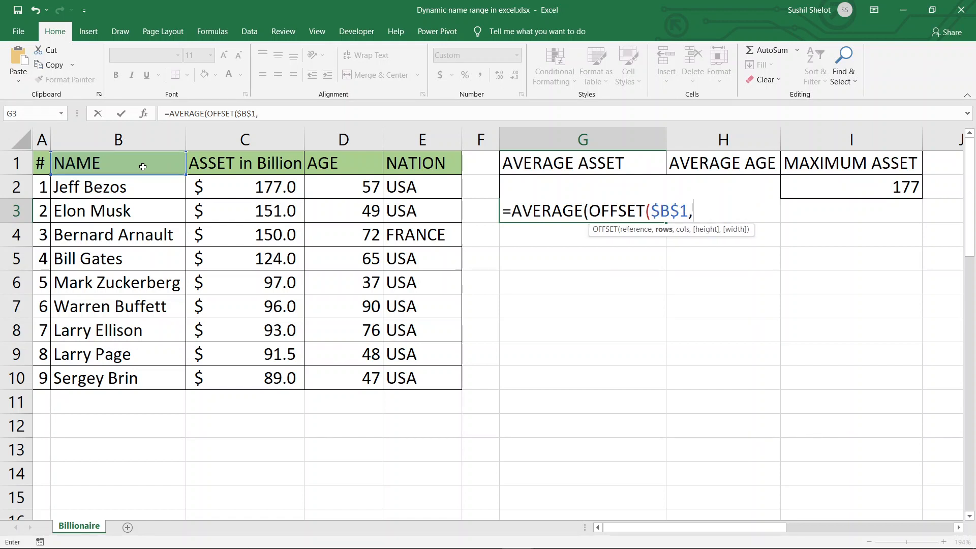
# Step: Complete the G3 OFFSET with rows 0, columns 1, height COUNTA(C:C) and width 1, and check the average of C2:C10
pyautogui.write('0,')
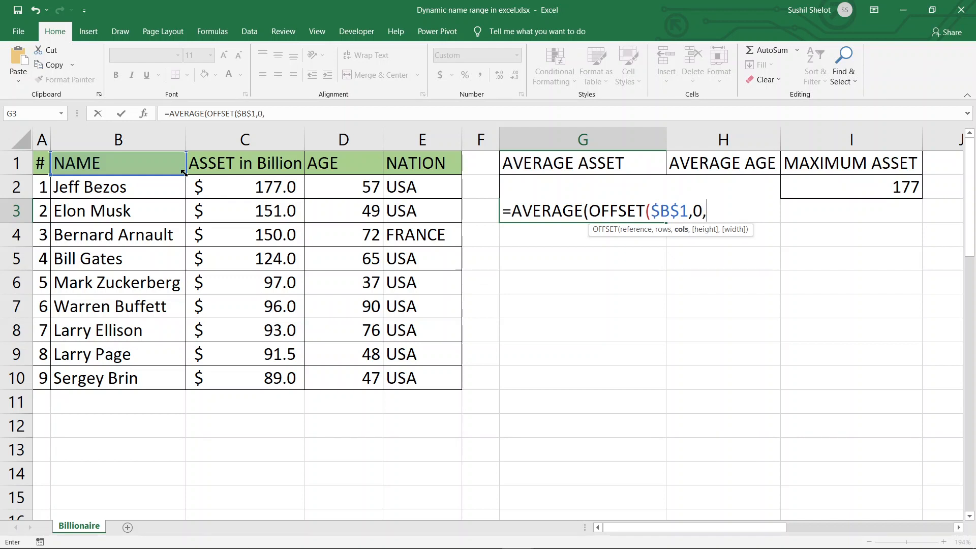
pyautogui.write('1,')
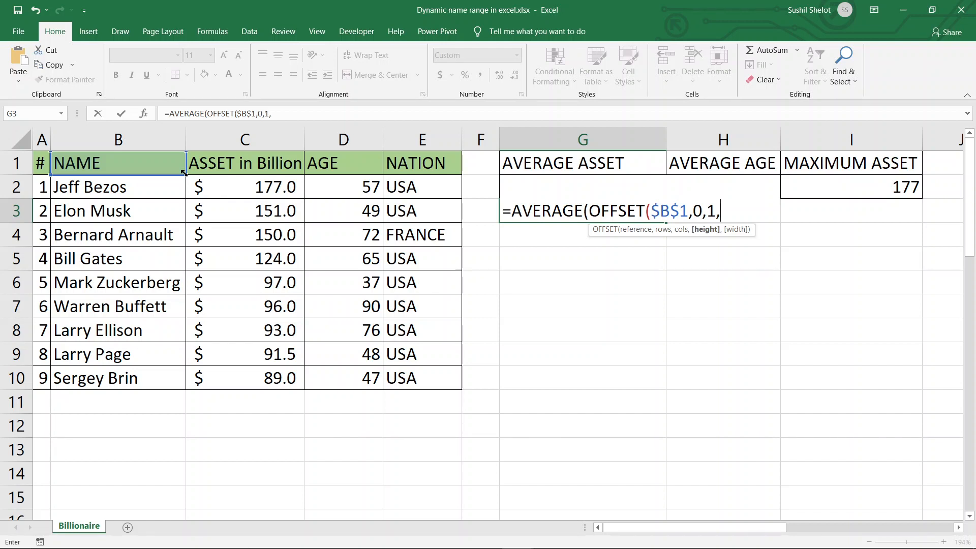
pyautogui.write('coun')
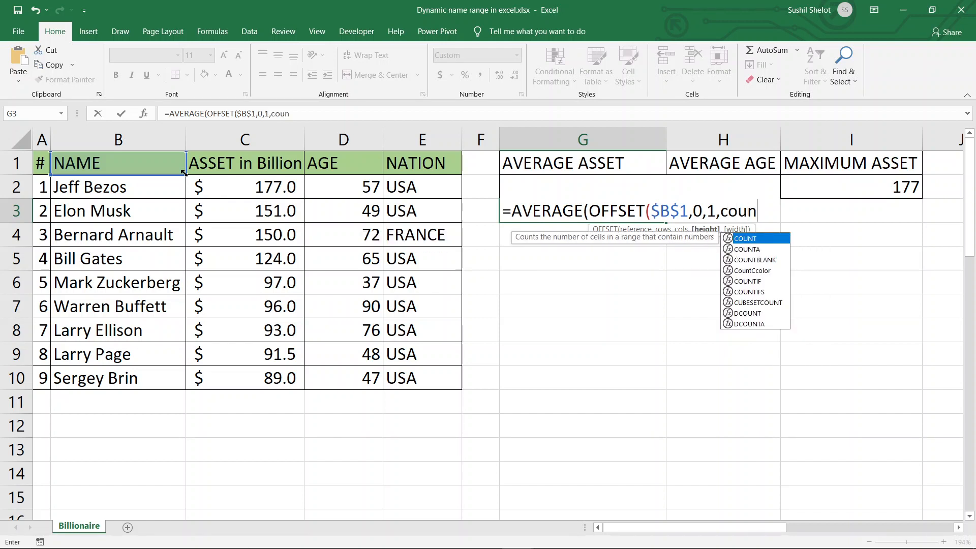
pyautogui.doubleClick(761, 253)
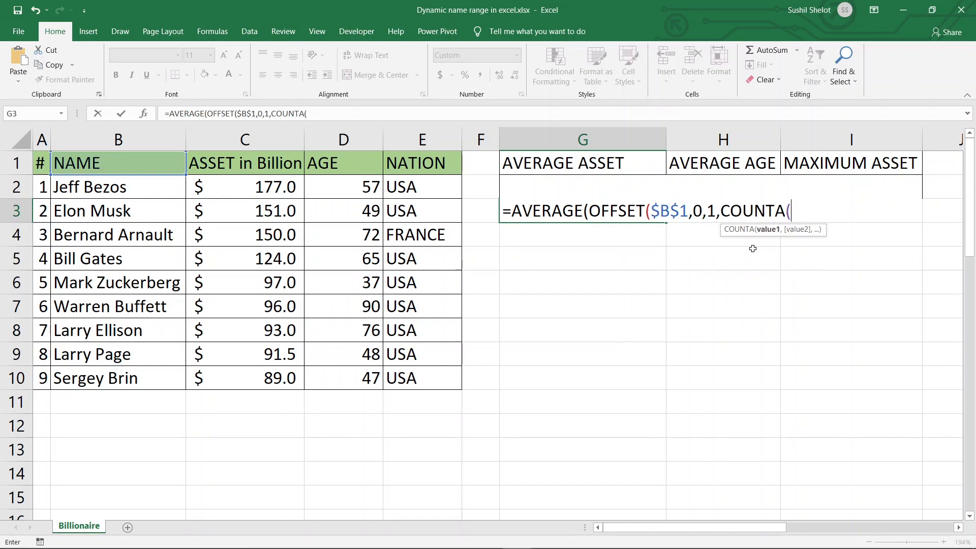
pyautogui.click(259, 141)
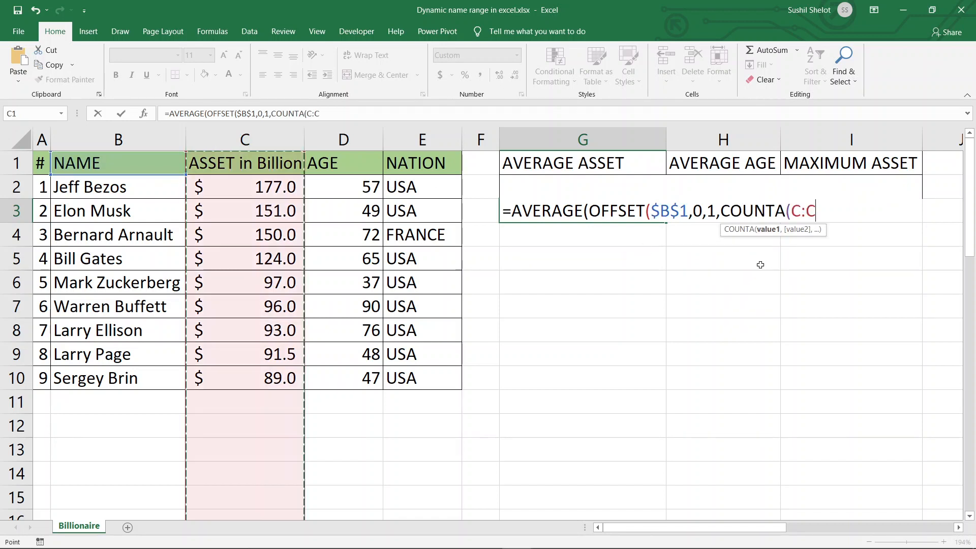
pyautogui.write(')')
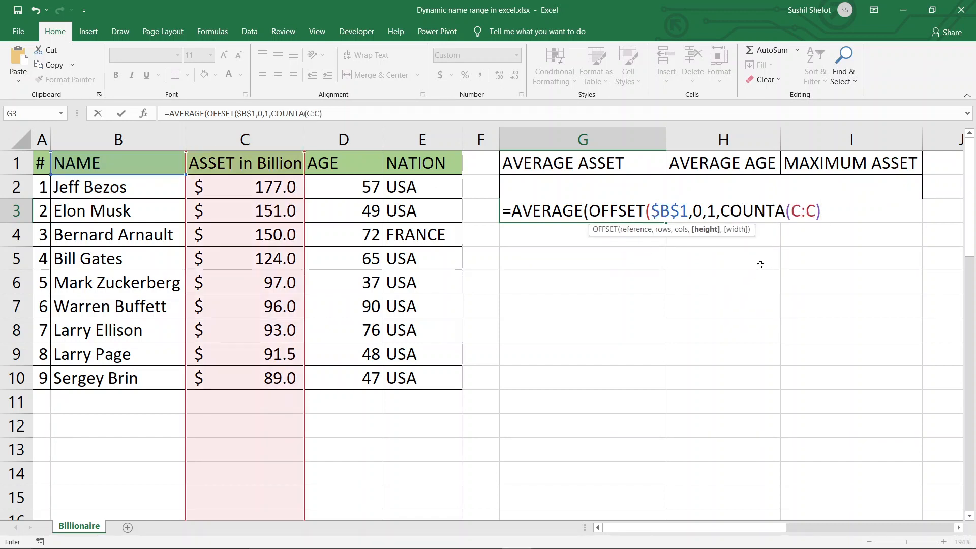
pyautogui.write(',1')
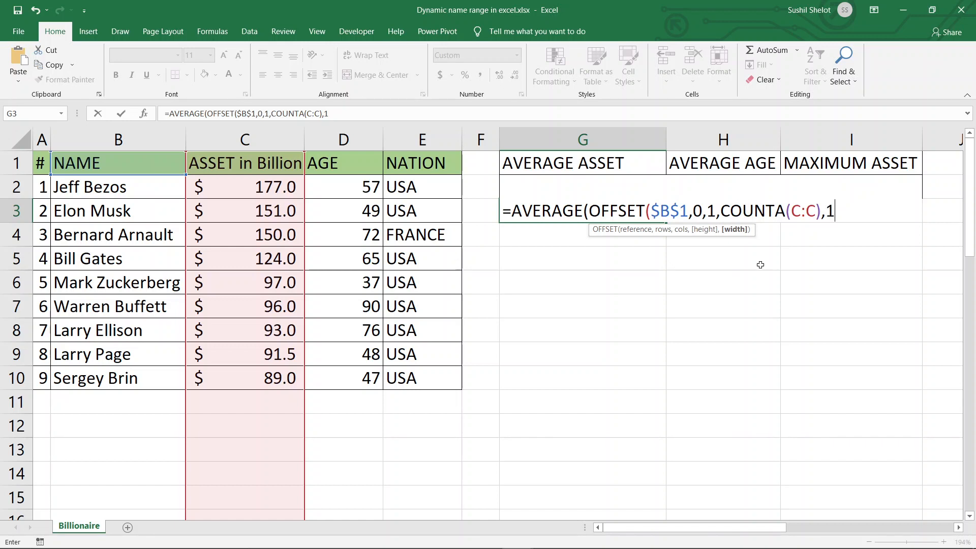
pyautogui.write(')')
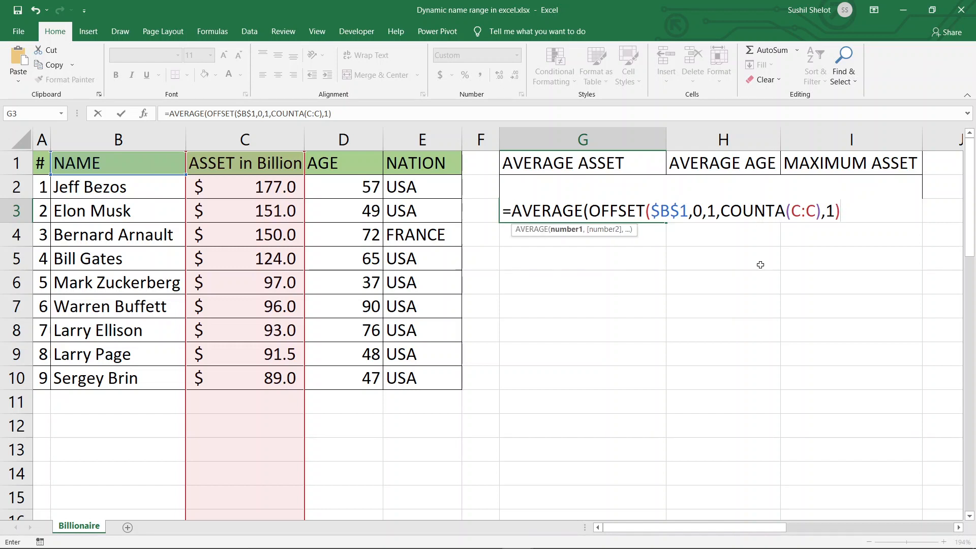
pyautogui.write(')')
pyautogui.press('Return')
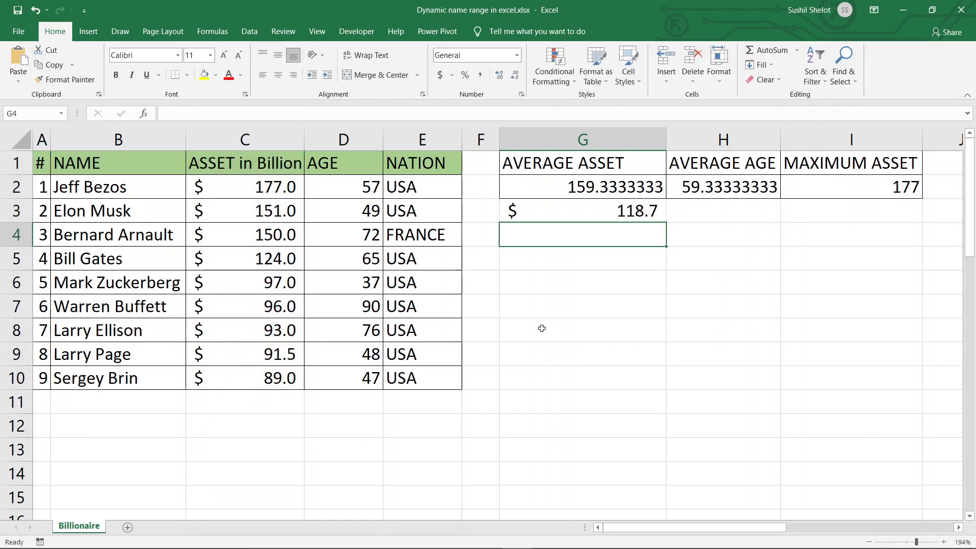
pyautogui.moveTo(276, 192); pyautogui.dragTo(260, 382)
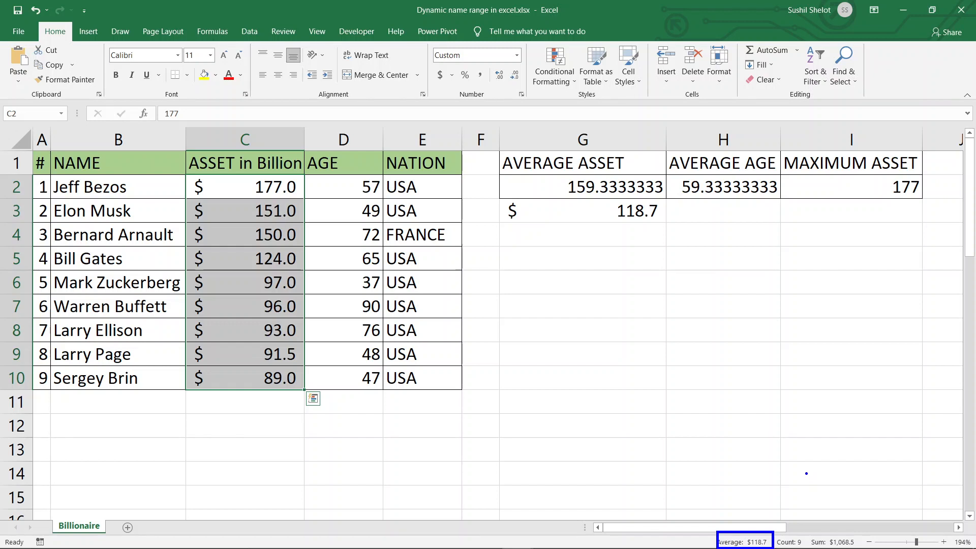
# Step: Copy the G3 formula text into H3 and set the OFFSET column argument to 2 to average the ages
pyautogui.click(649, 216)
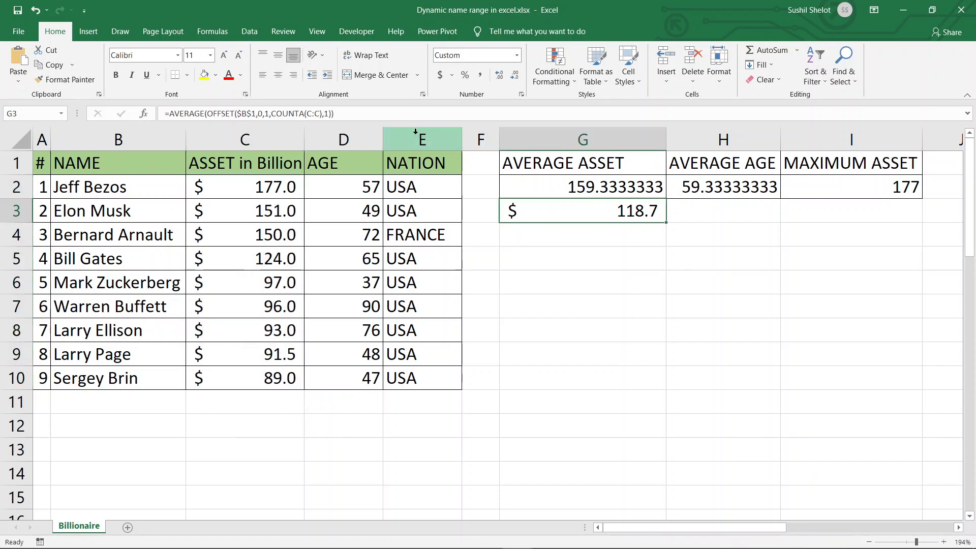
pyautogui.moveTo(364, 114); pyautogui.dragTo(158, 116)
pyautogui.hotkey('ctrl', 'c')
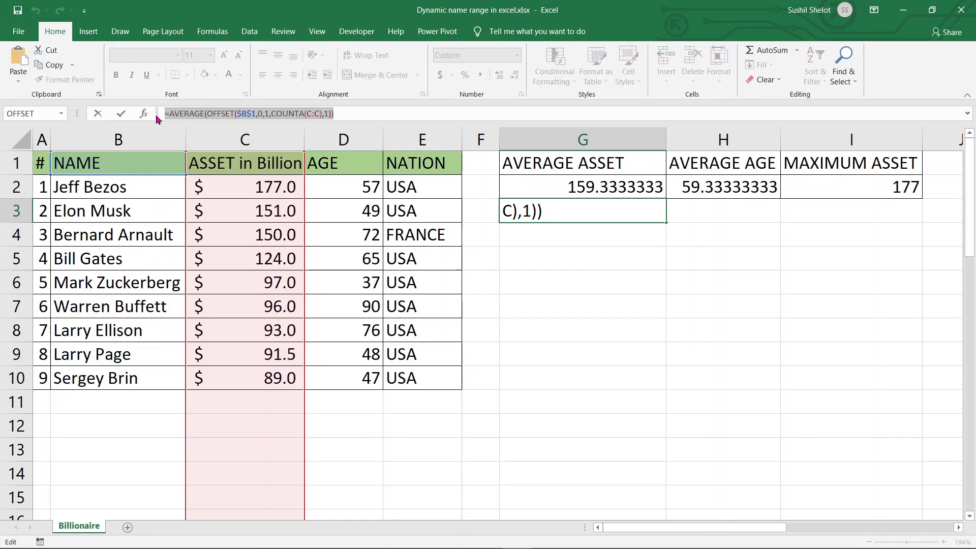
pyautogui.press('Escape')
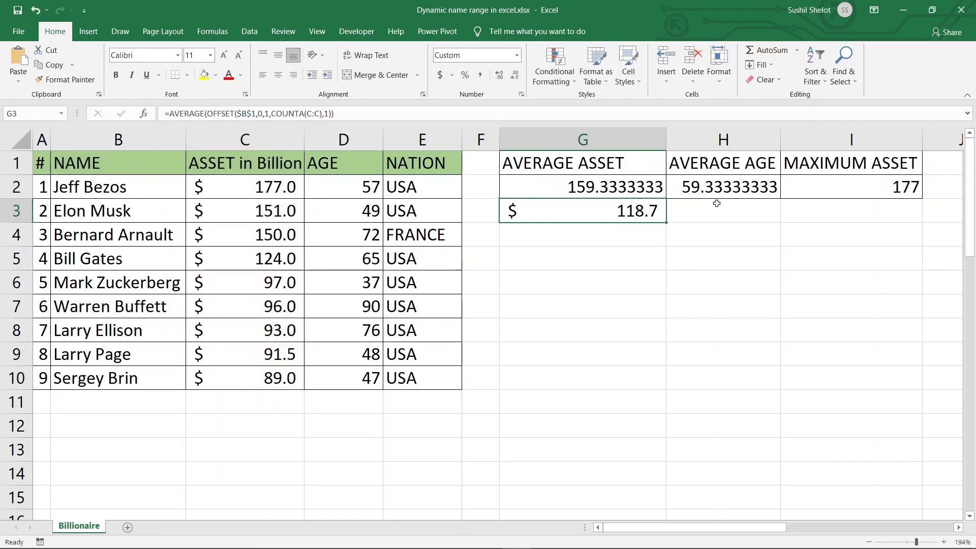
pyautogui.click(718, 208)
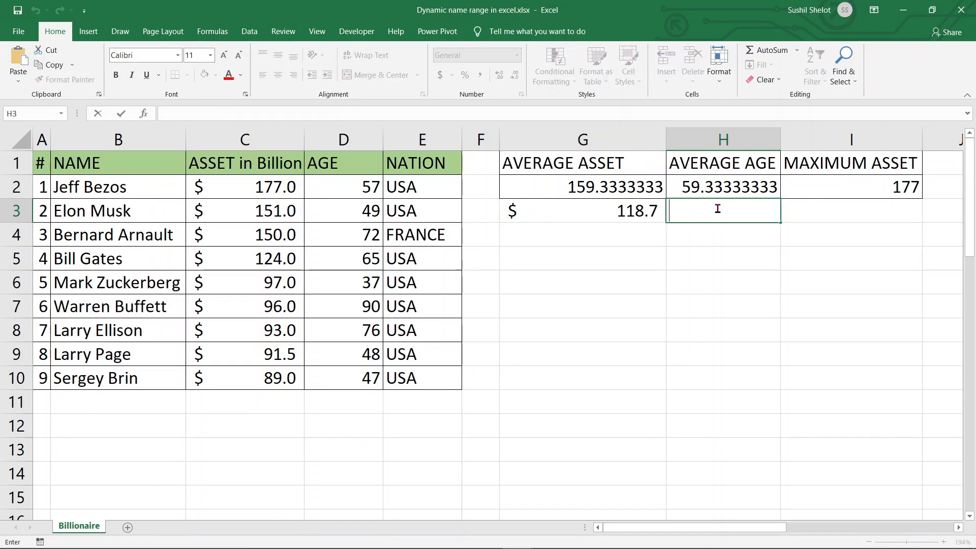
pyautogui.hotkey('ctrl', 'v')
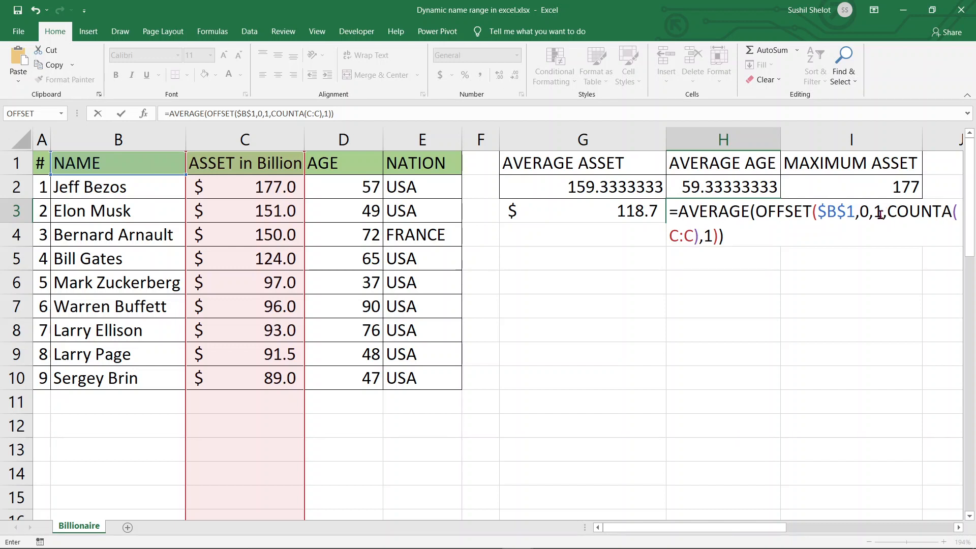
pyautogui.doubleClick(877, 212)
pyautogui.write('2')
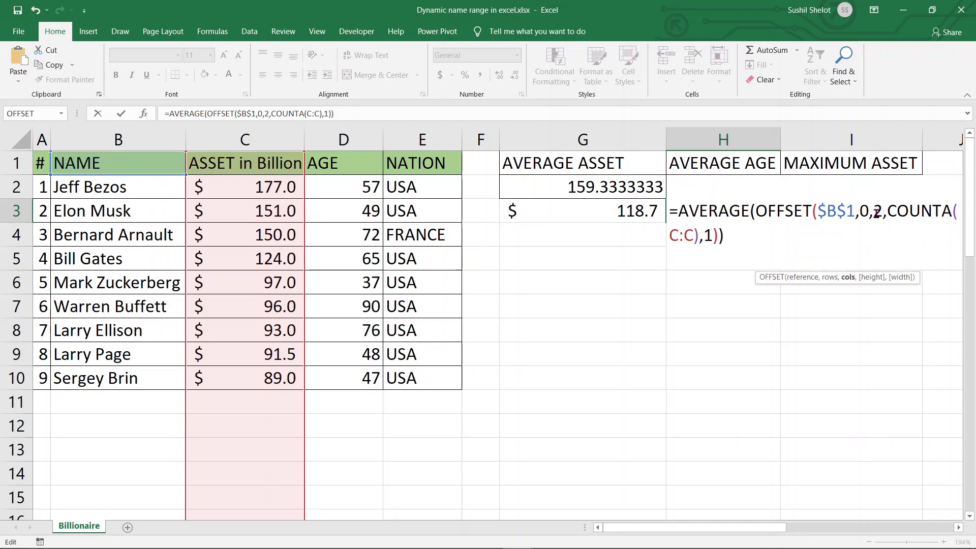
pyautogui.press('Return')
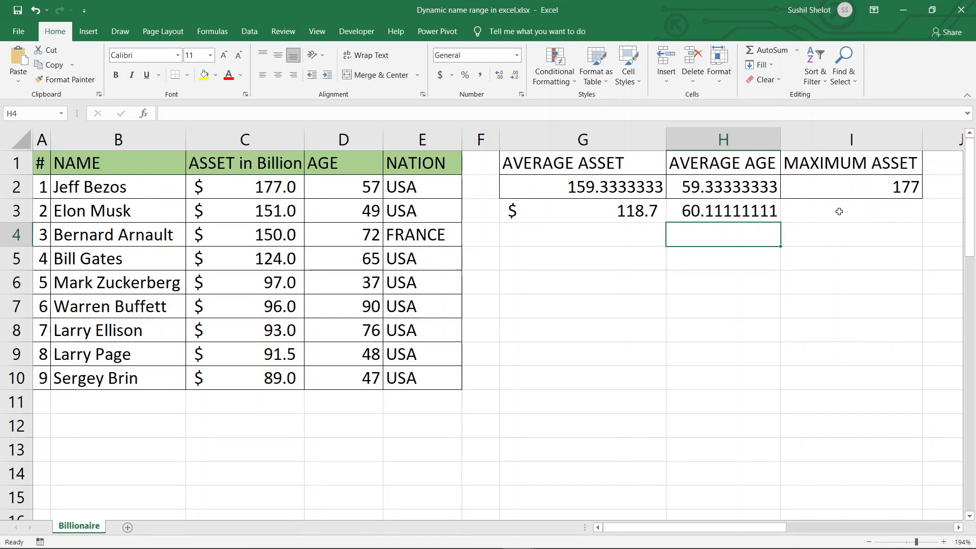
# Step: Paste the copied formula text into I3 and replace AVERAGE with MAX, giving =MAX(OFFSET($B$1,0,1,COUNTA(C:C),1))
pyautogui.click(839, 212)
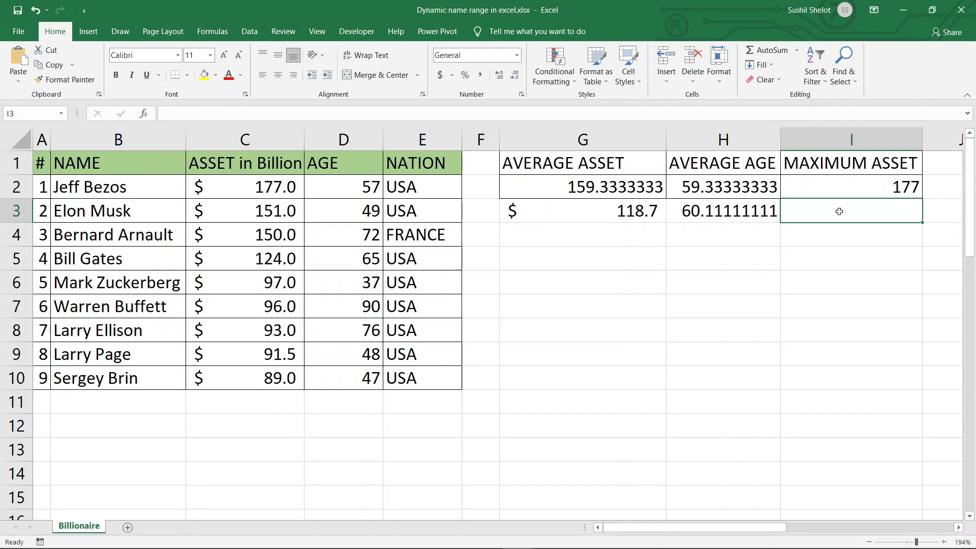
pyautogui.doubleClick(840, 212)
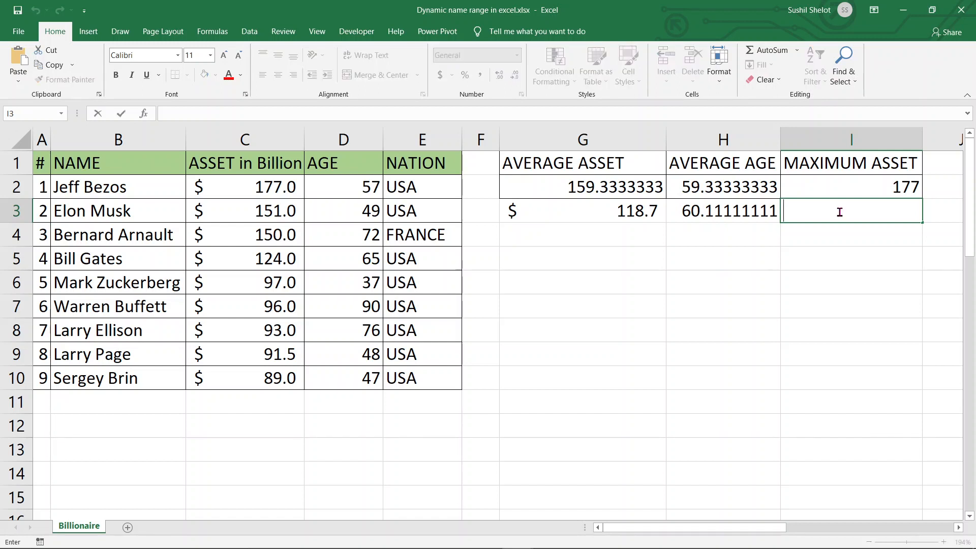
pyautogui.hotkey('ctrl', 'v')
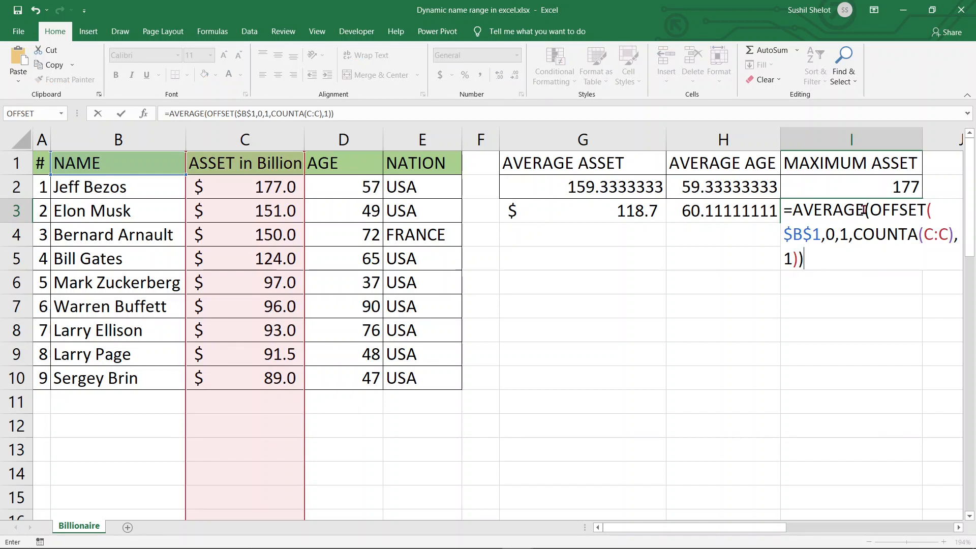
pyautogui.doubleClick(834, 212)
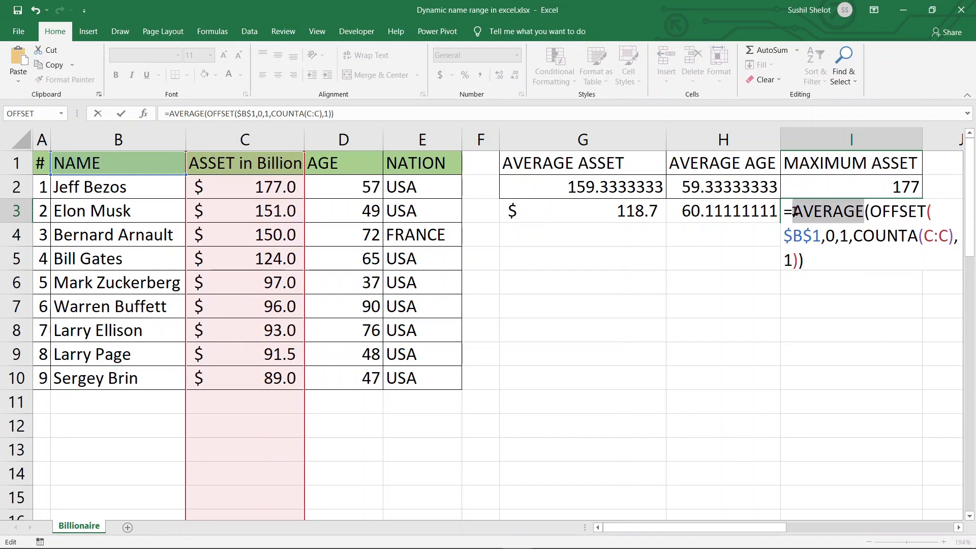
pyautogui.write('MAX')
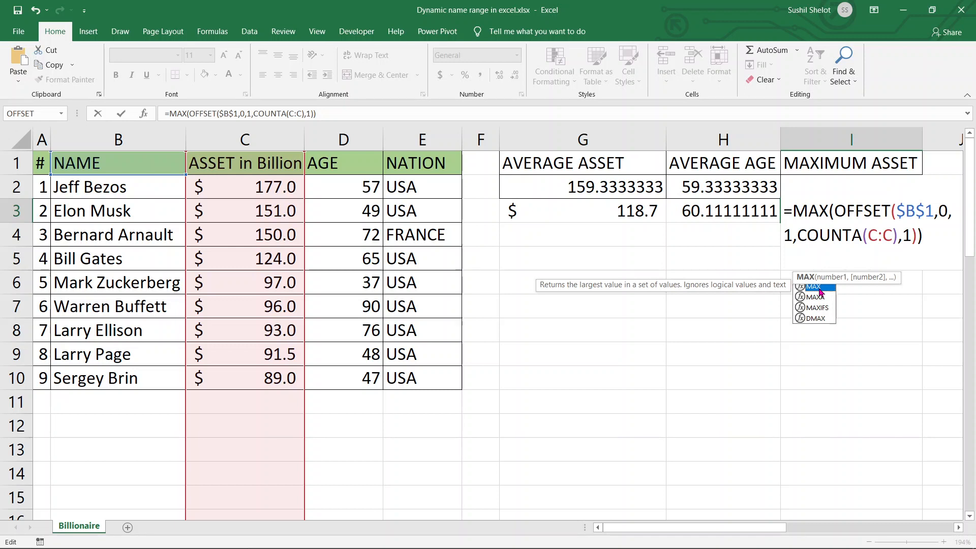
pyautogui.press('Return')
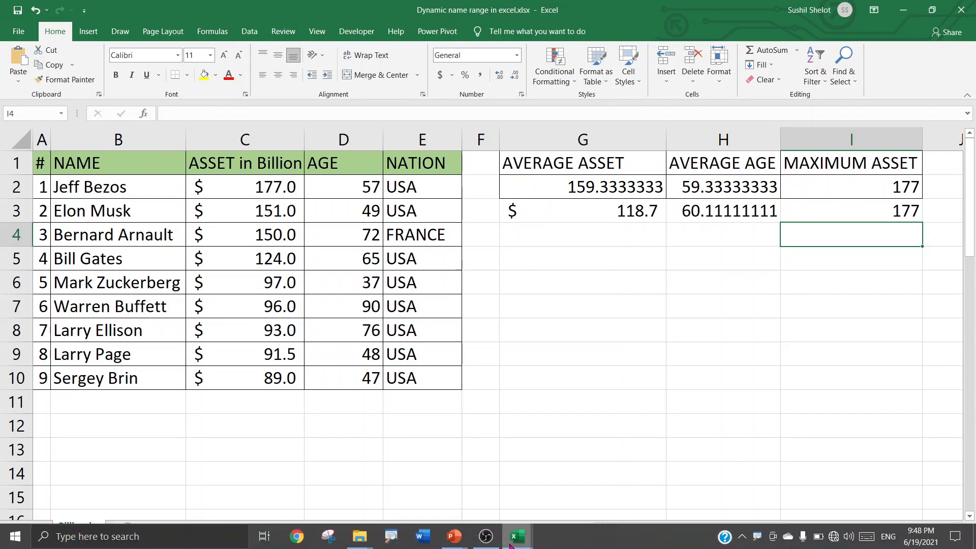
# Step: Switch to the open workbook DYNAMIC NAME RANGE 2.xlsx
pyautogui.moveTo(511, 545)
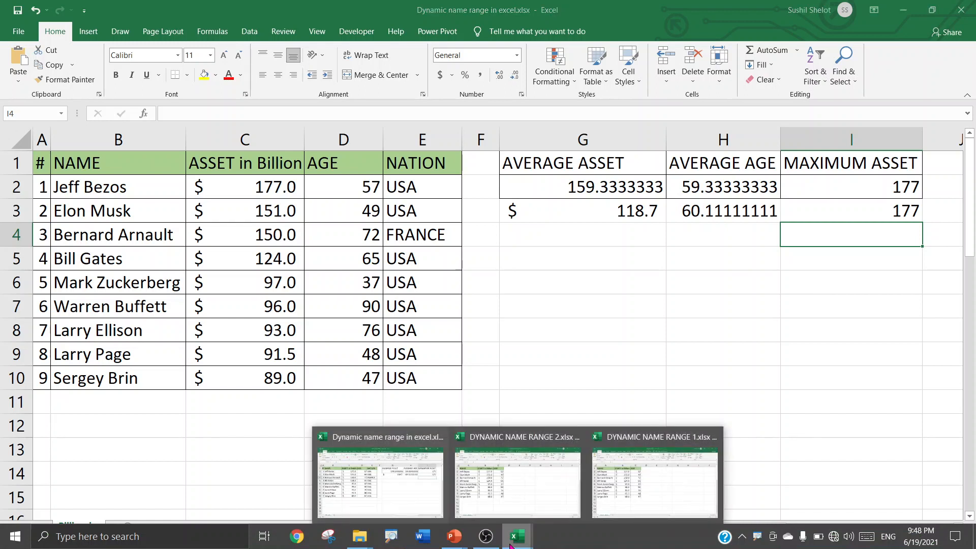
pyautogui.click(405, 498)
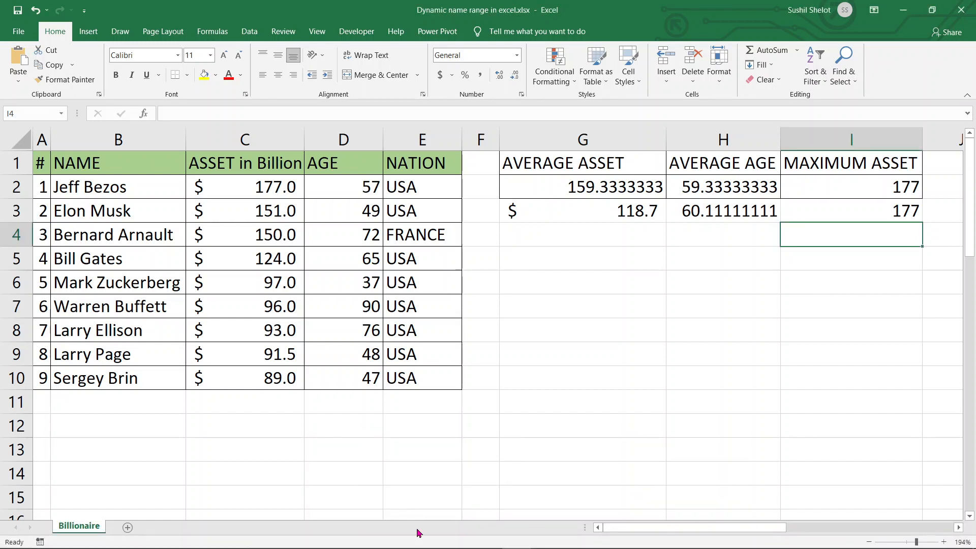
pyautogui.moveTo(515, 543)
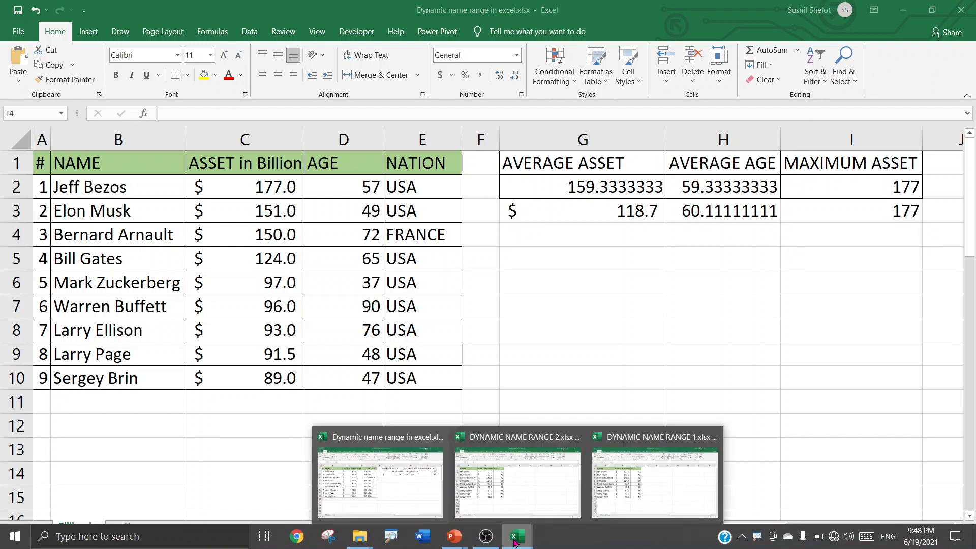
pyautogui.click(528, 502)
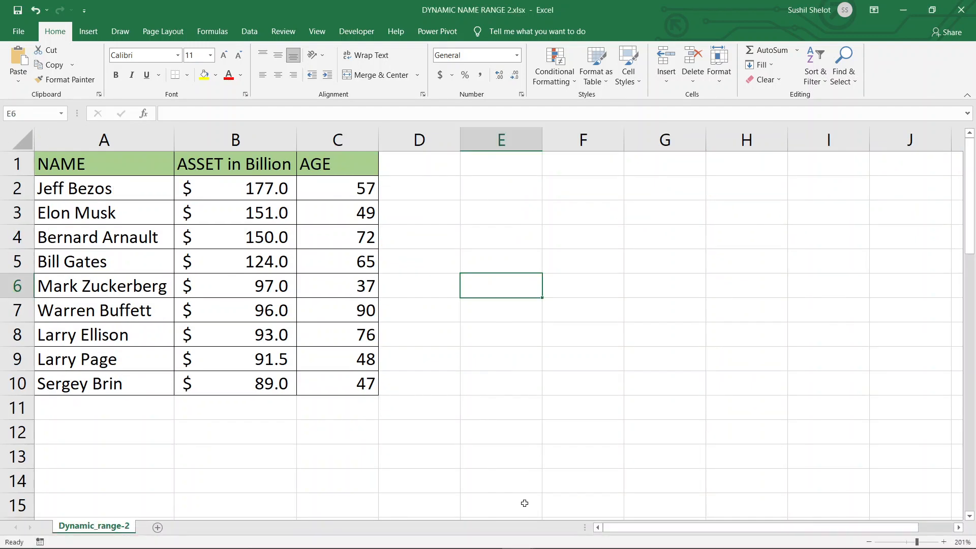
# Step: Switch to DYNAMIC NAME RANGE 1.xlsx and start an OFFSET formula in E2 with reference $A$1, rows 1 and columns 0
pyautogui.click(538, 548)
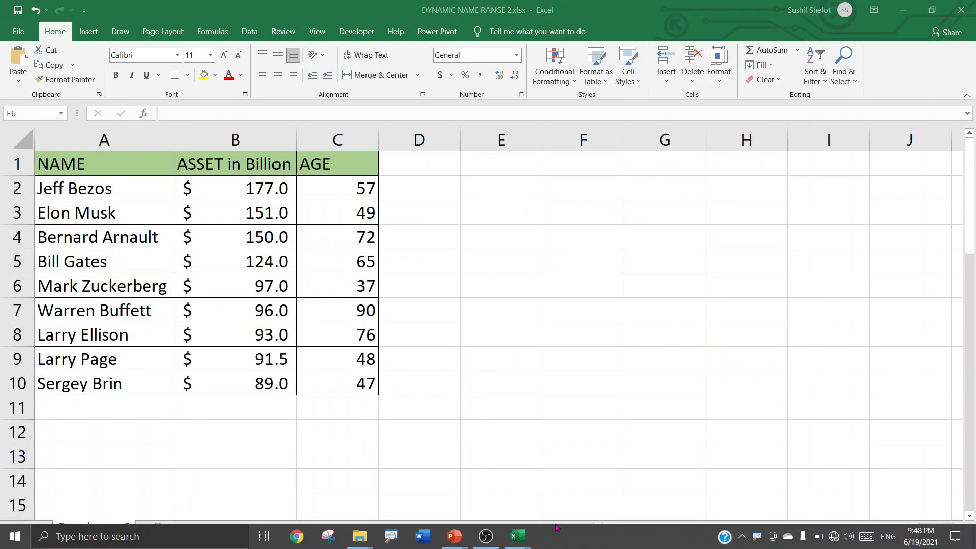
pyautogui.click(625, 509)
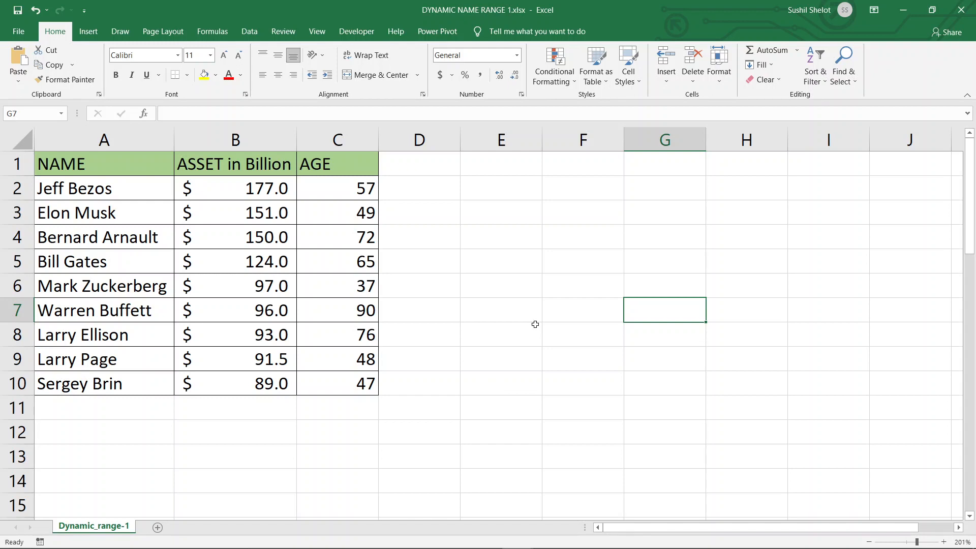
pyautogui.click(497, 195)
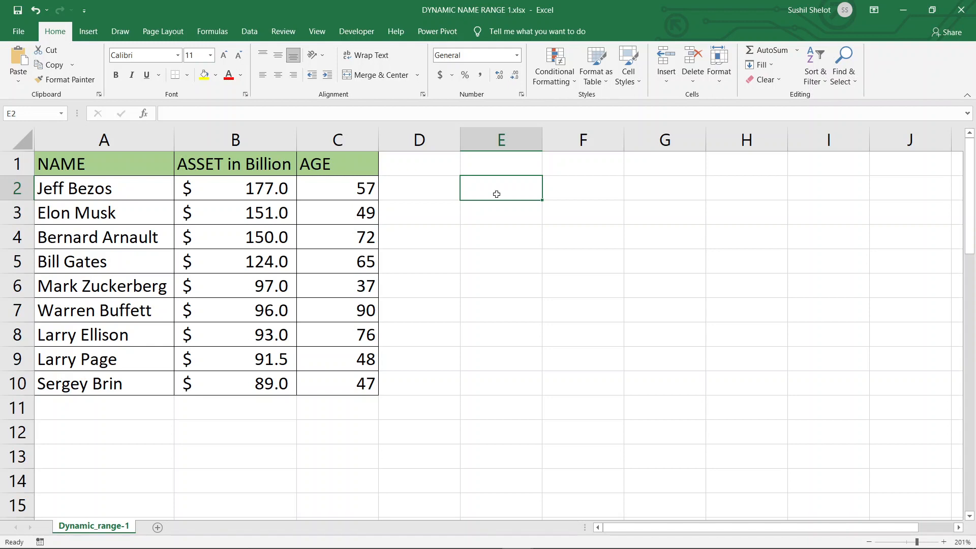
pyautogui.write('=')
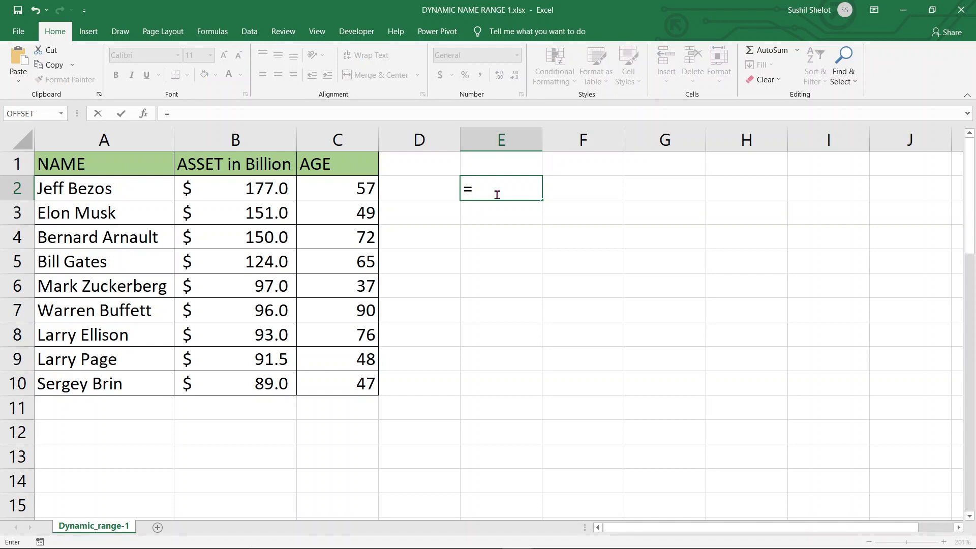
pyautogui.write('offset')
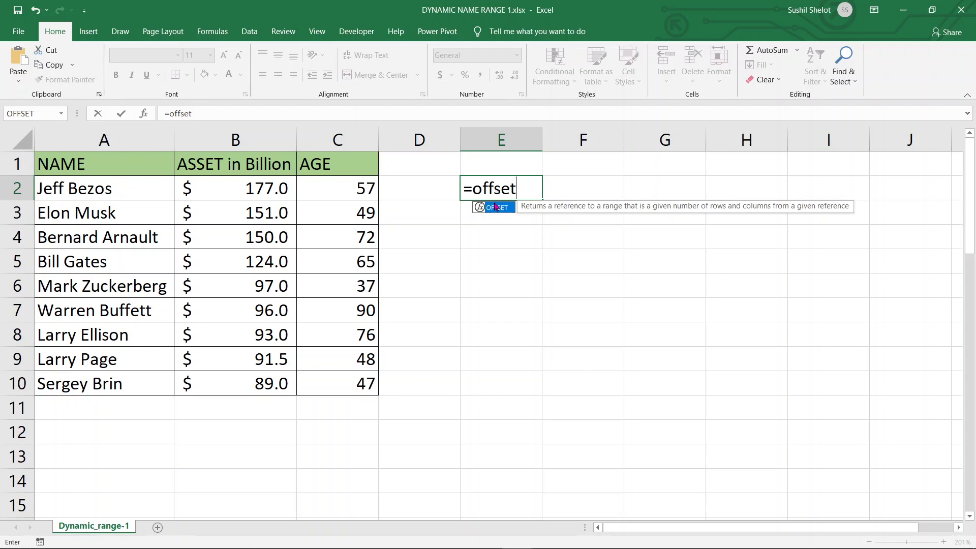
pyautogui.doubleClick(496, 207)
pyautogui.click(138, 168)
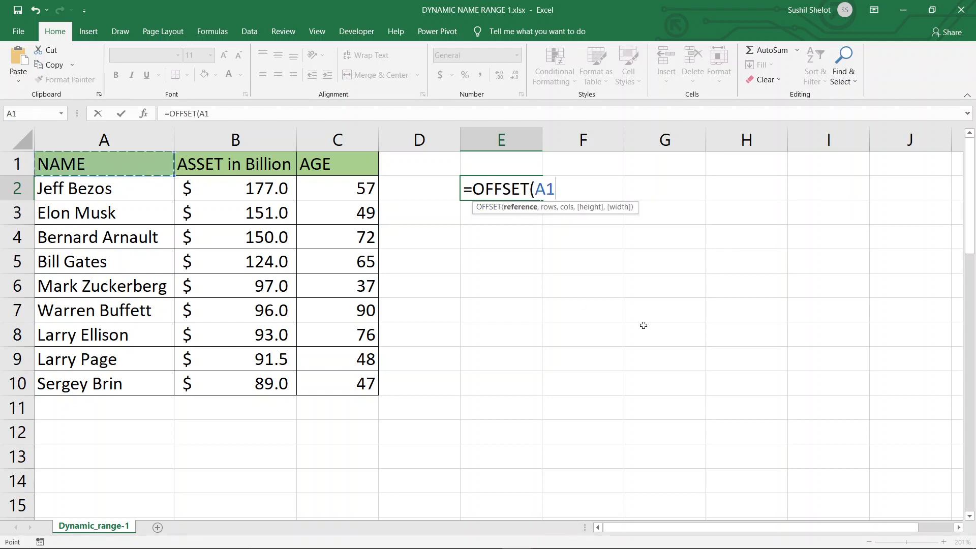
pyautogui.press('F4')
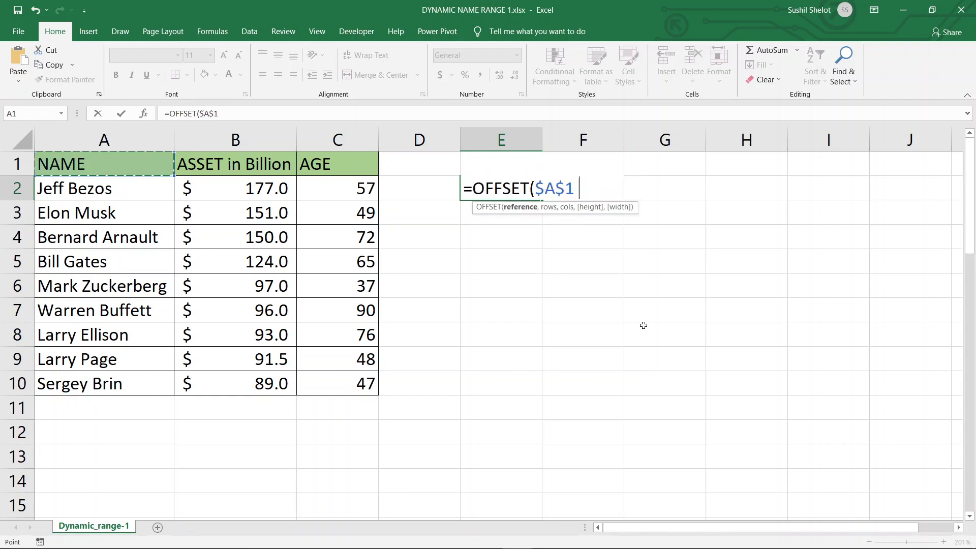
pyautogui.write(',')
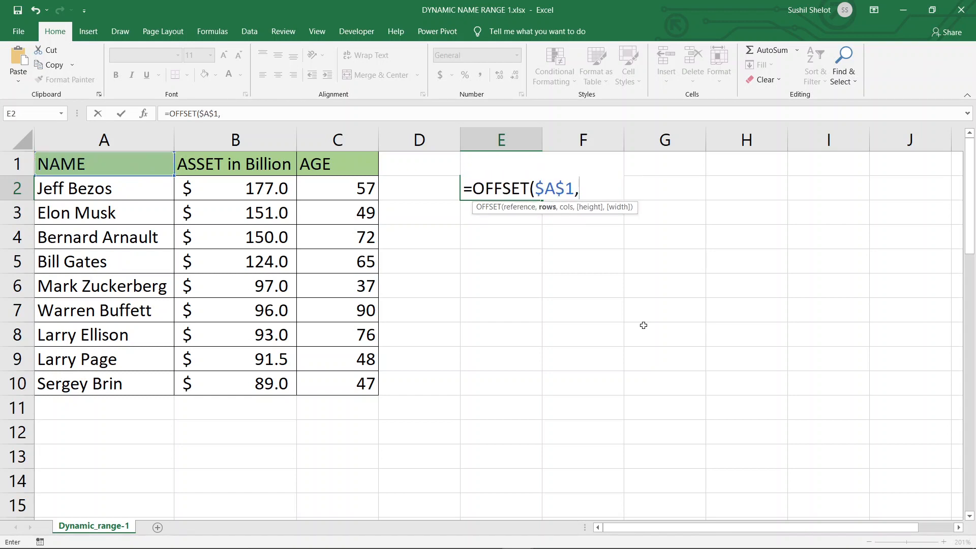
pyautogui.write('1,0,')
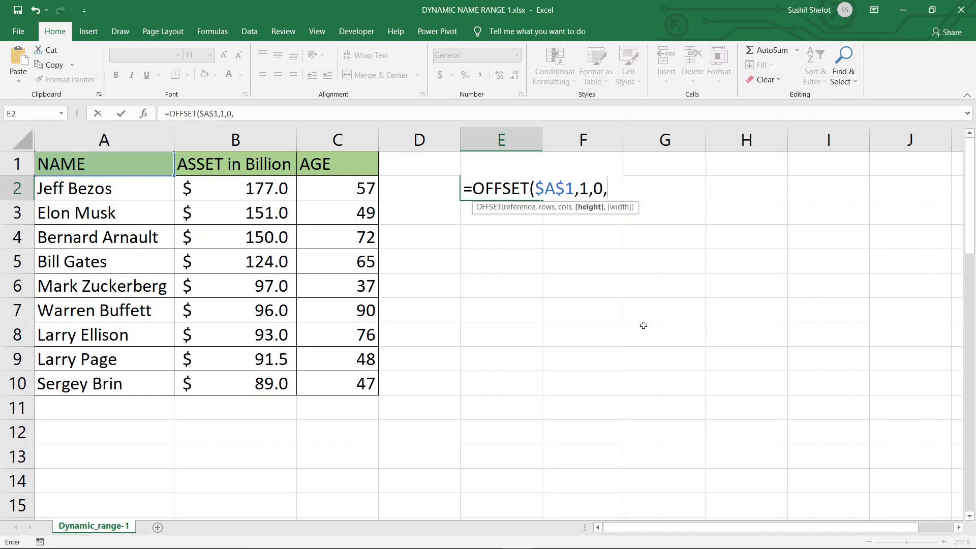
# Step: Complete the E2 OFFSET formula with height COUNTA(B:B)-1 and width 3
pyautogui.write('counta')
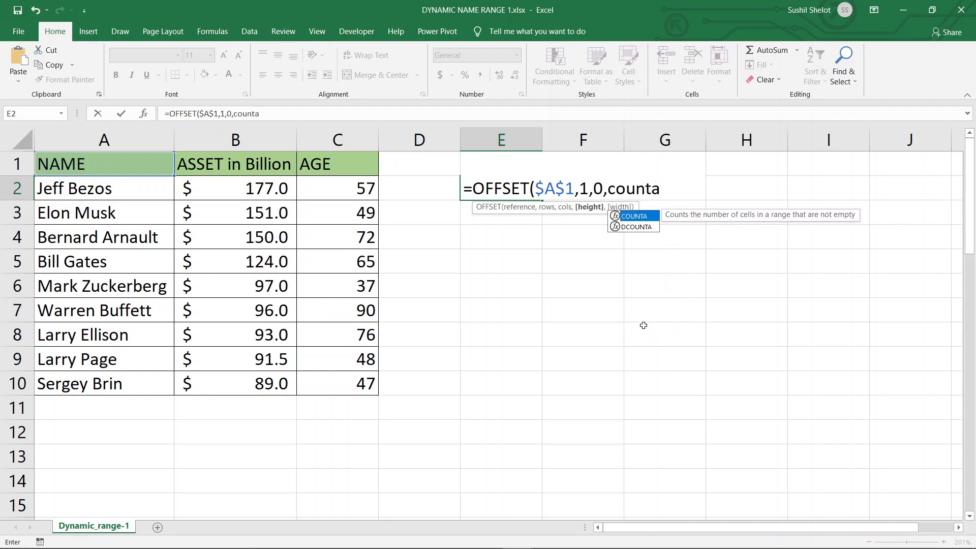
pyautogui.click(636, 215)
pyautogui.doubleClick(635, 215)
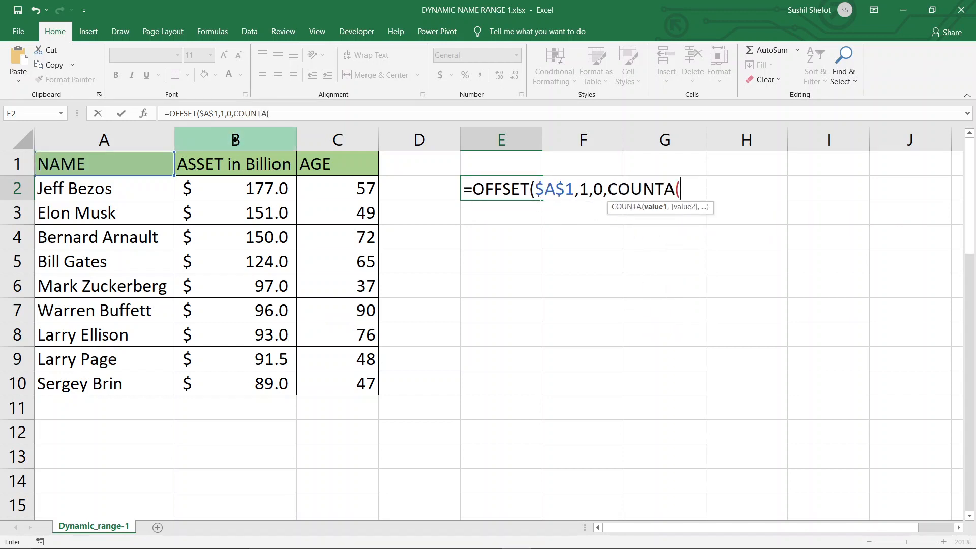
pyautogui.click(235, 140)
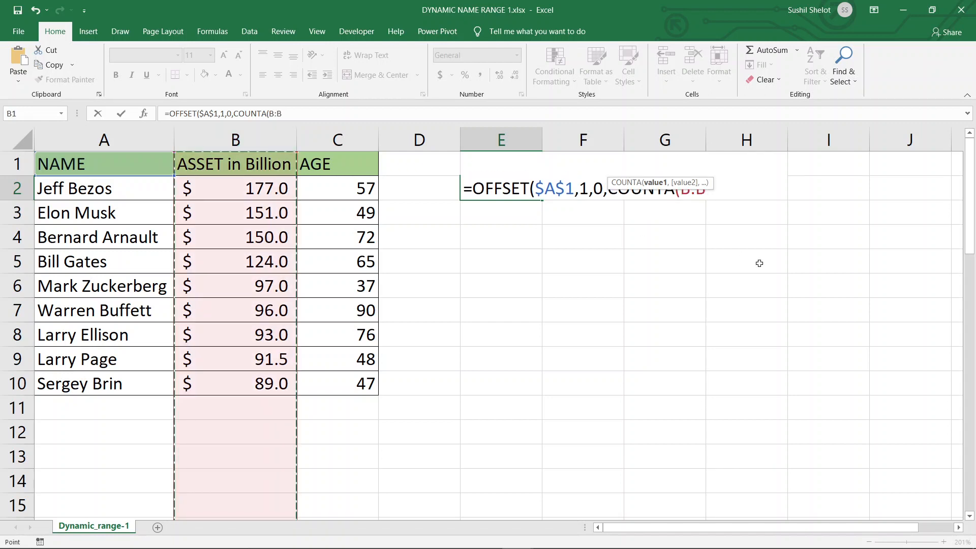
pyautogui.write(')')
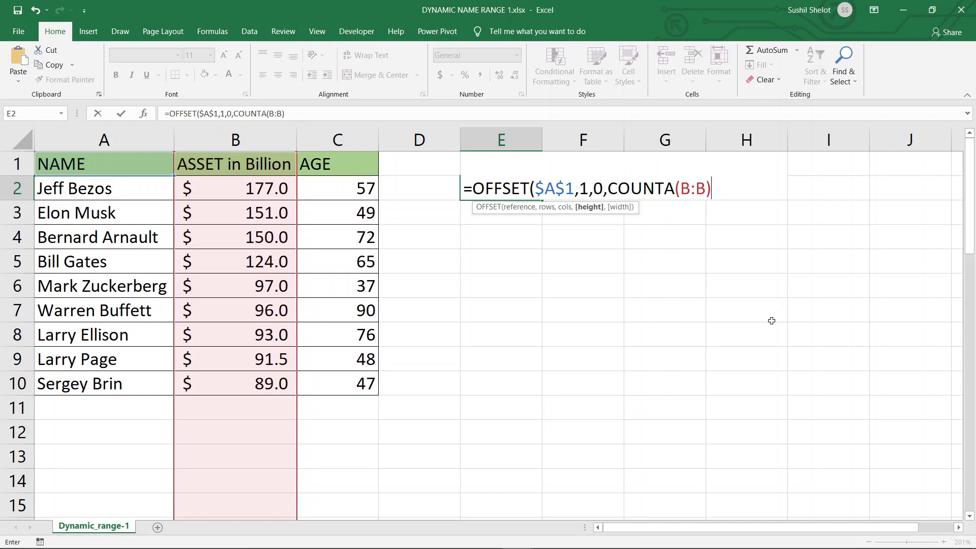
pyautogui.write('-1,')
pyautogui.write('3')
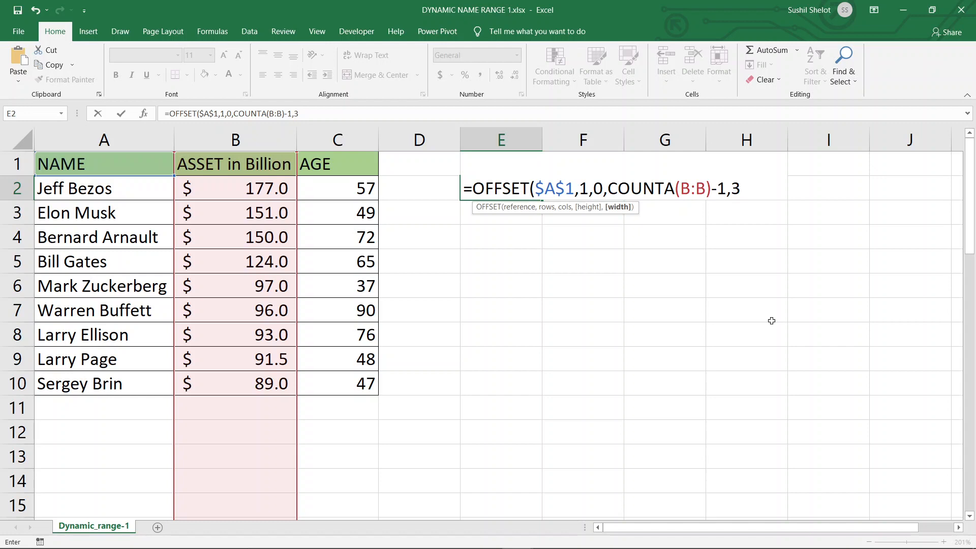
pyautogui.write(')')
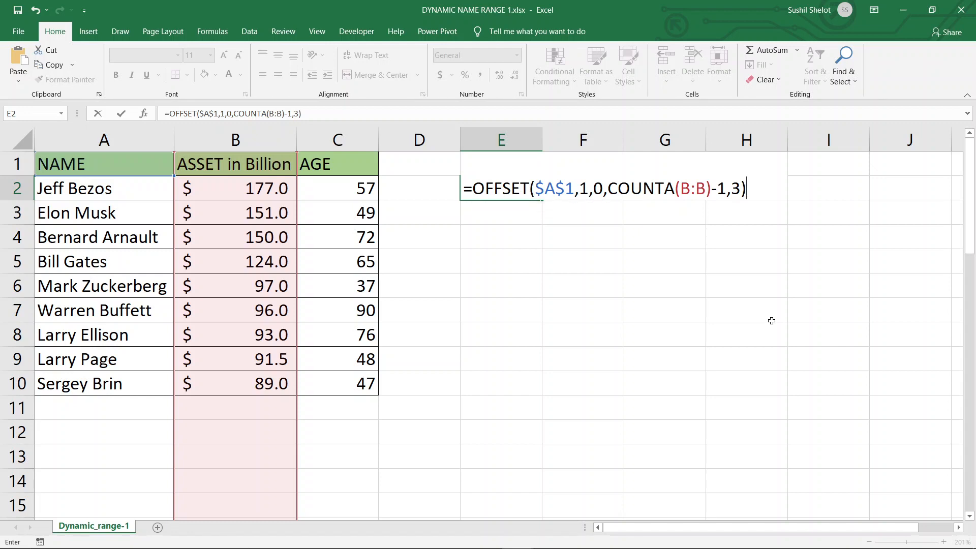
pyautogui.press('Return')
# Step: Copy the full OFFSET formula text from E2, leaving the cell's formula as it is
pyautogui.click(506, 189)
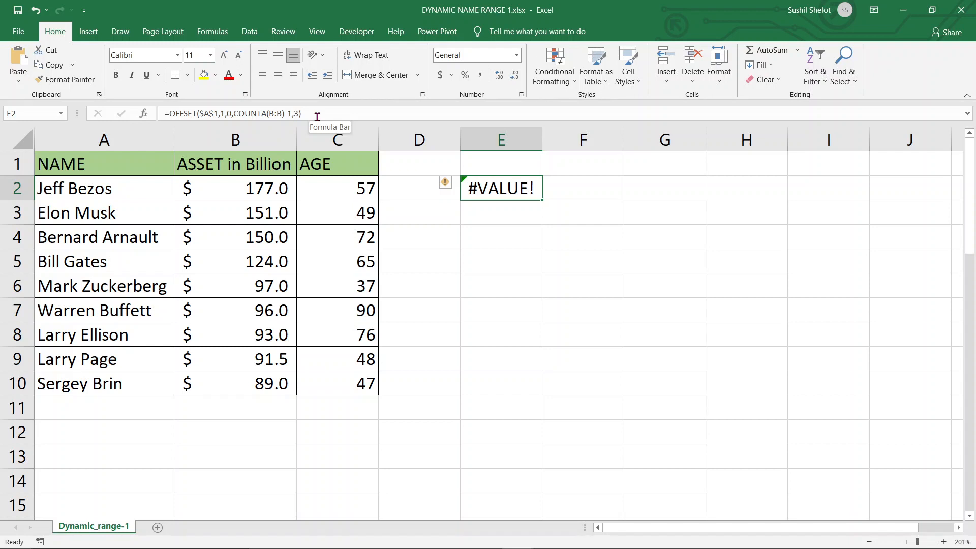
pyautogui.moveTo(317, 116); pyautogui.dragTo(112, 108)
pyautogui.hotkey('ctrl', 'c')
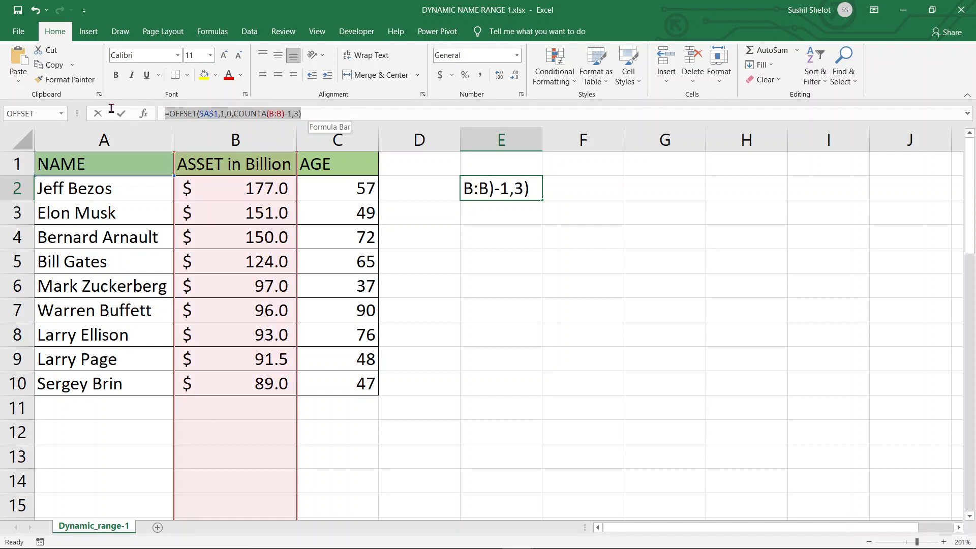
pyautogui.click(116, 113)
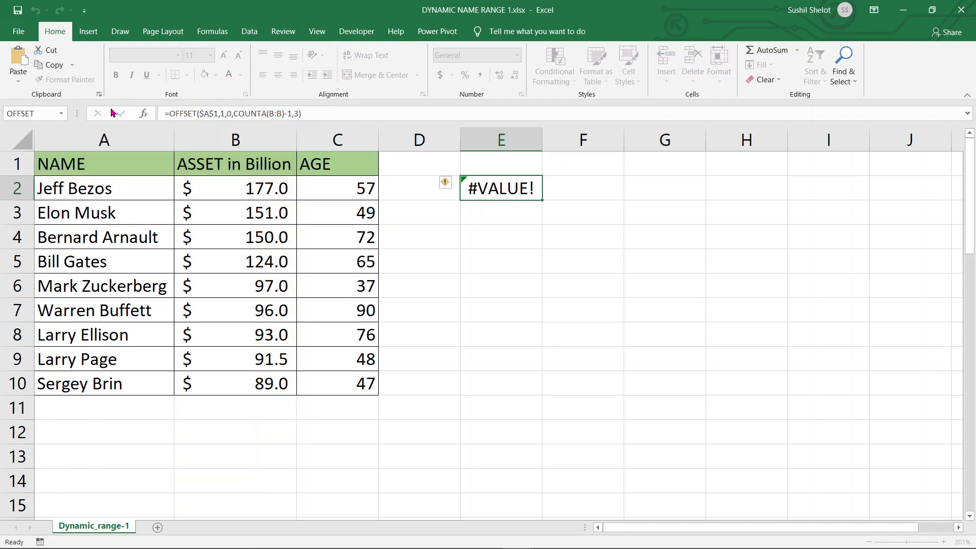
# Step: Define a workbook-scope name ONE that refers to the copied formula =OFFSET($A$1,1,0,COUNTA(B:B)-1,3)
pyautogui.click(217, 38)
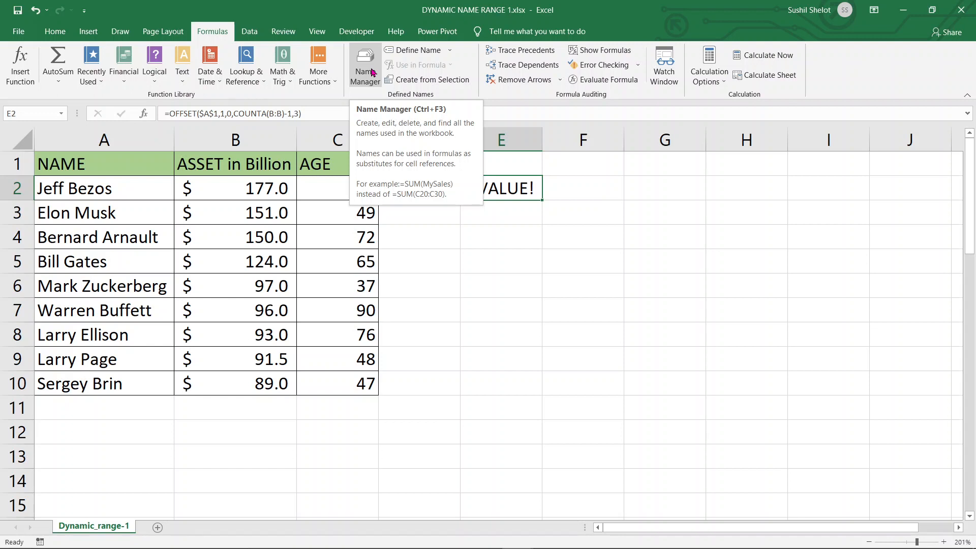
pyautogui.click(414, 54)
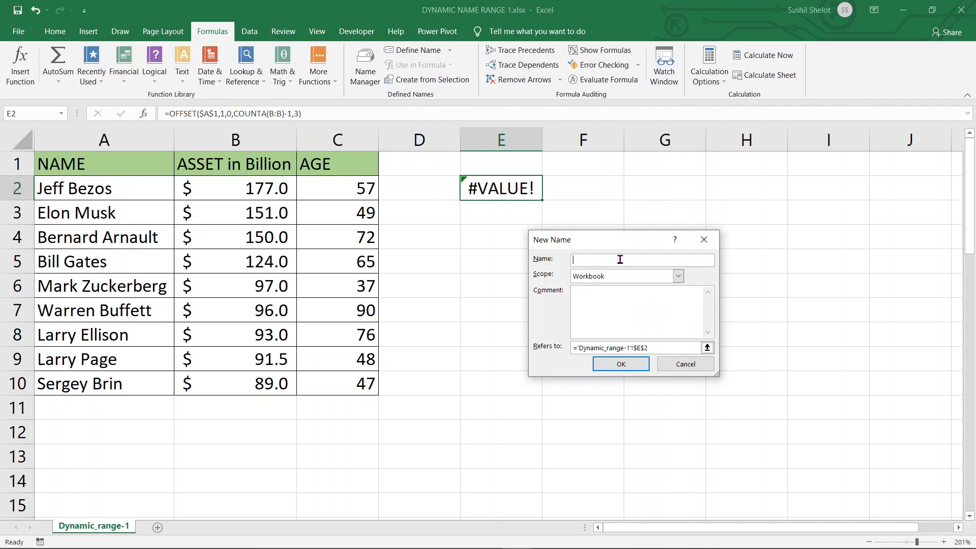
pyautogui.write('ONE')
pyautogui.click(665, 350)
pyautogui.click(552, 351)
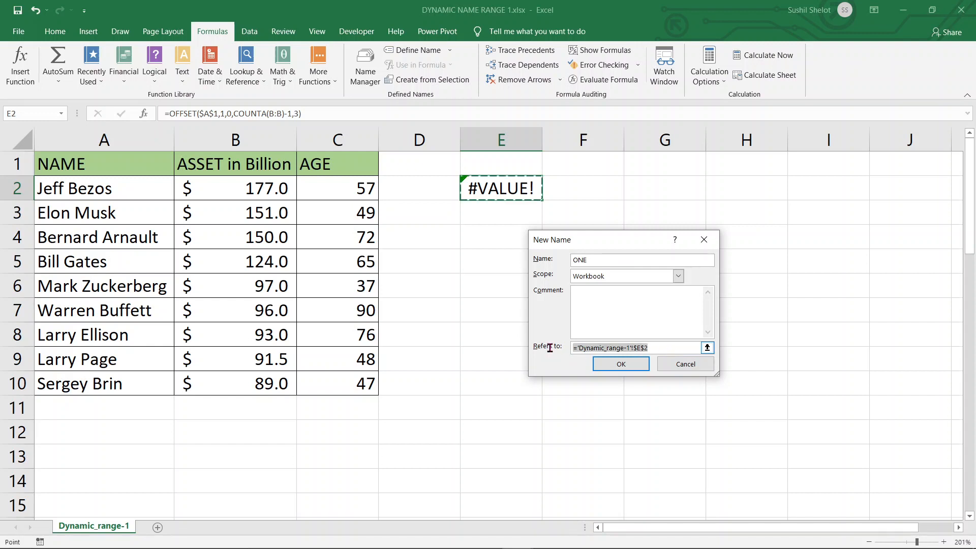
pyautogui.hotkey('ctrl', 'v')
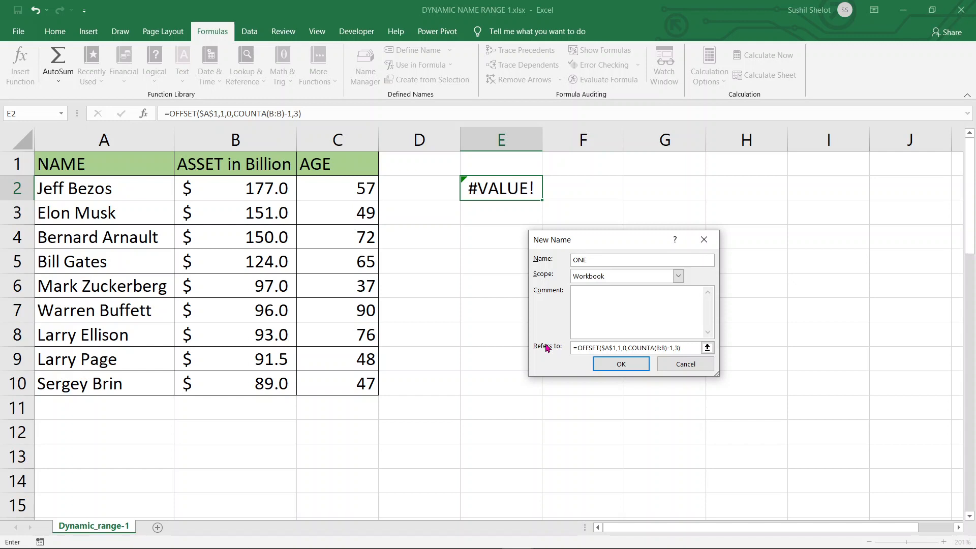
pyautogui.click(621, 364)
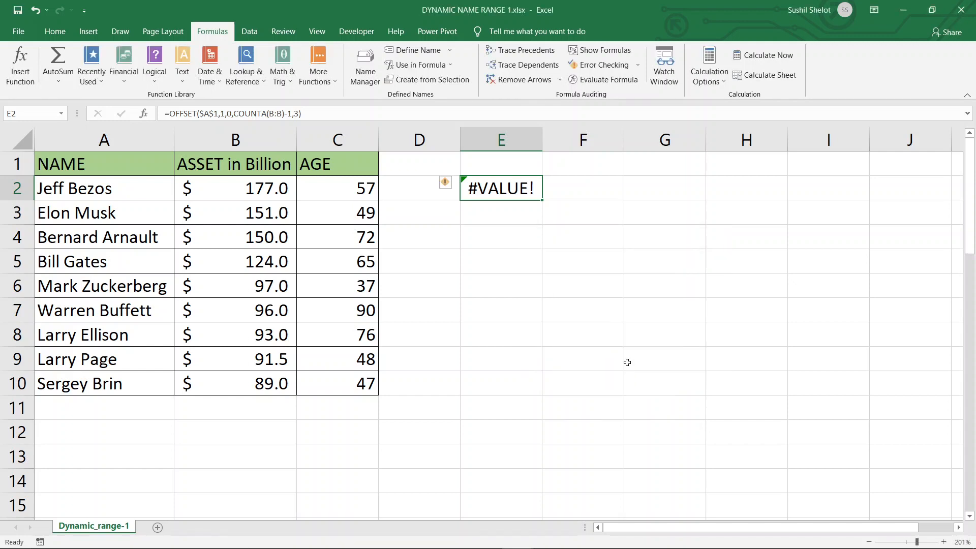
# Step: Check in the Name Manager which cells the name ONE covers, and close the manager
pyautogui.click(370, 62)
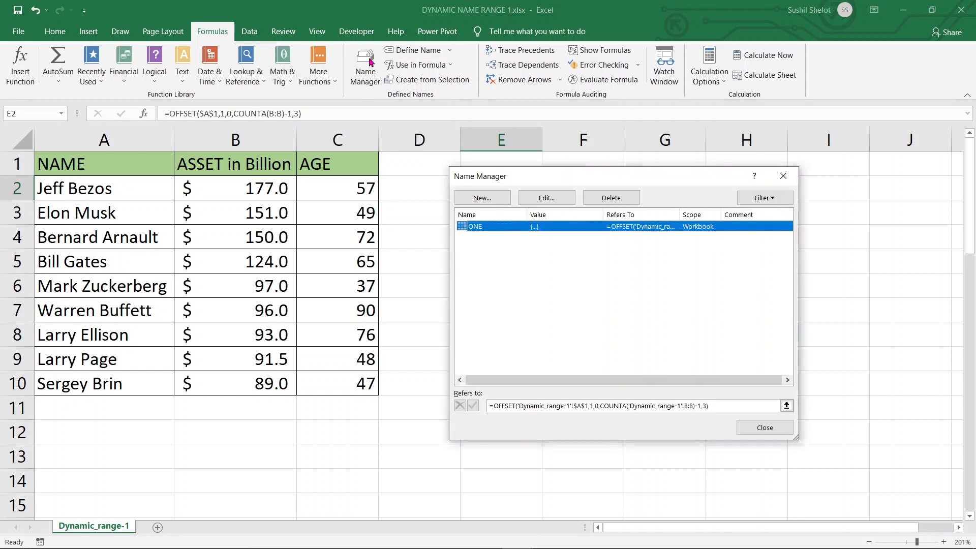
pyautogui.click(747, 404)
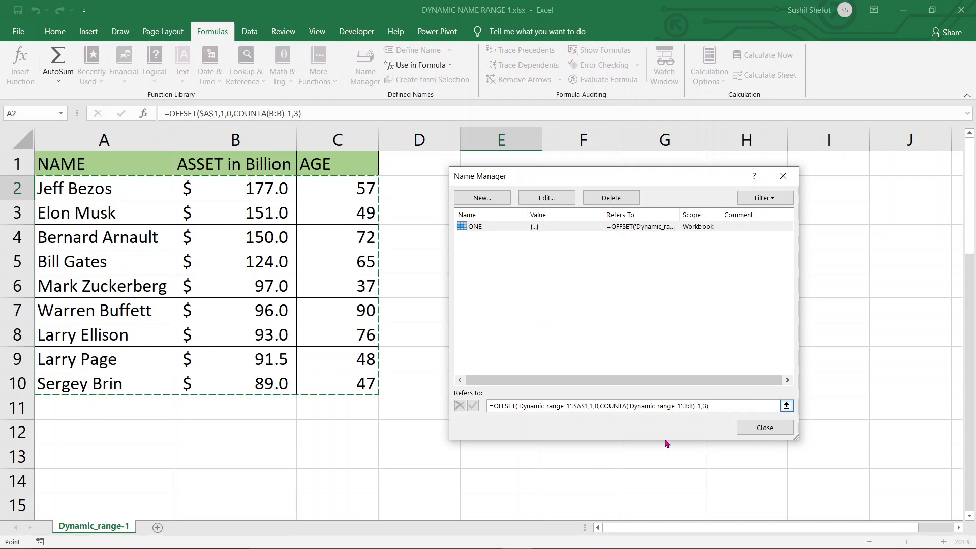
pyautogui.click(764, 434)
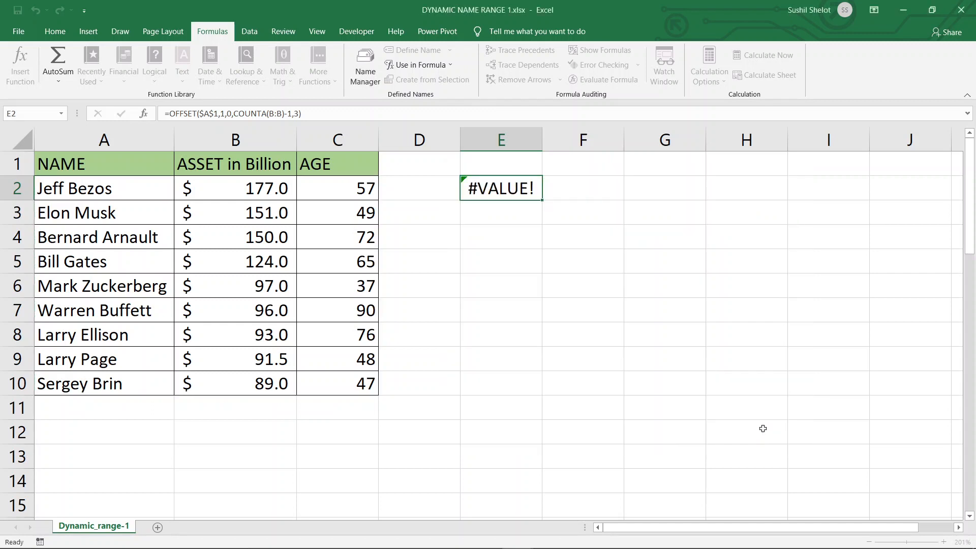
# Step: Add a record in row 11 with the name Mukesh Ambani, asset 85 and age 63
pyautogui.click(134, 408)
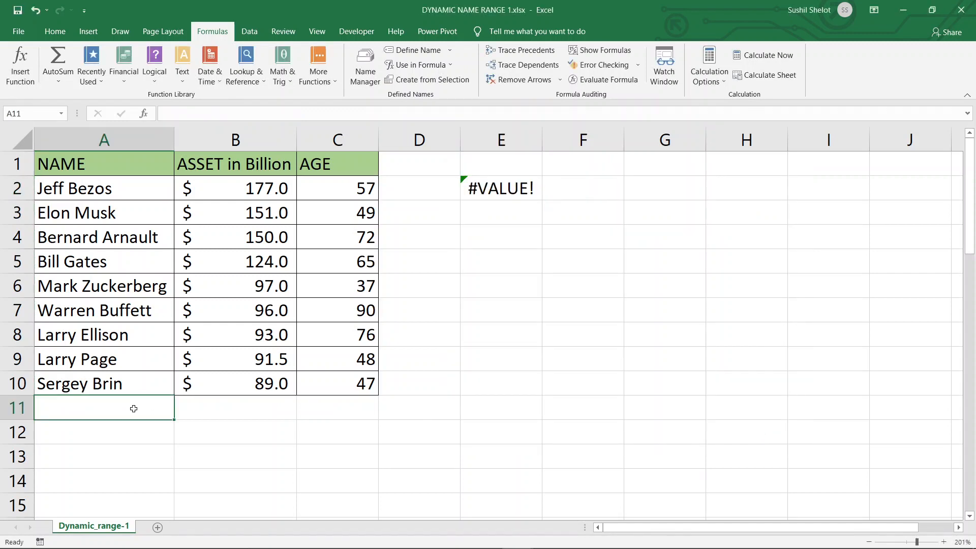
pyautogui.write('Mul')
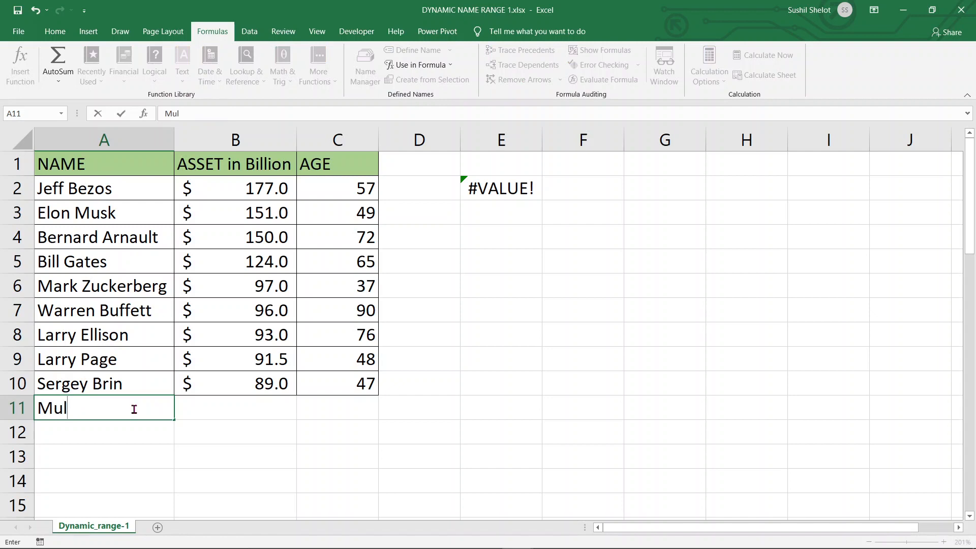
pyautogui.press('BackSpace')
pyautogui.write('kesh')
pyautogui.press('Tab')
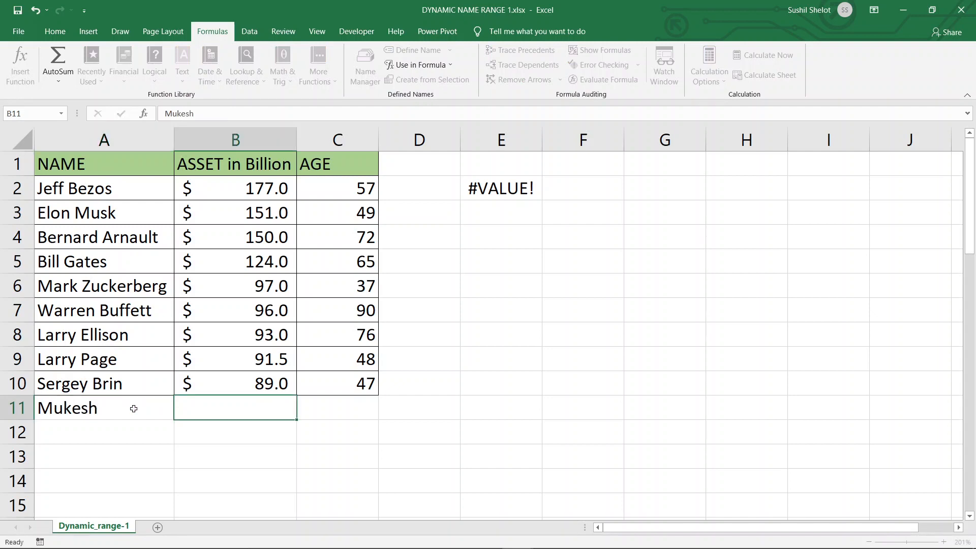
pyautogui.doubleClick(134, 409)
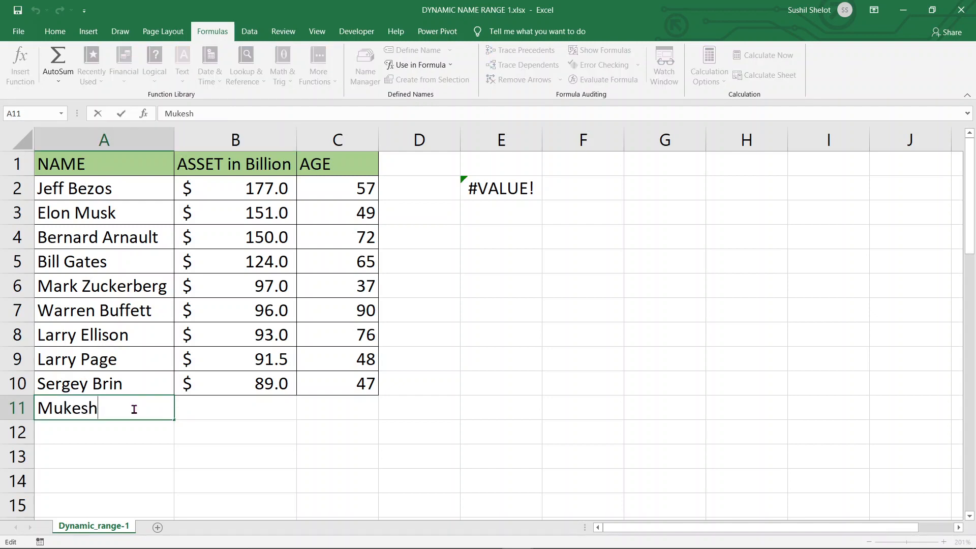
pyautogui.write('Ambani')
pyautogui.press('Tab')
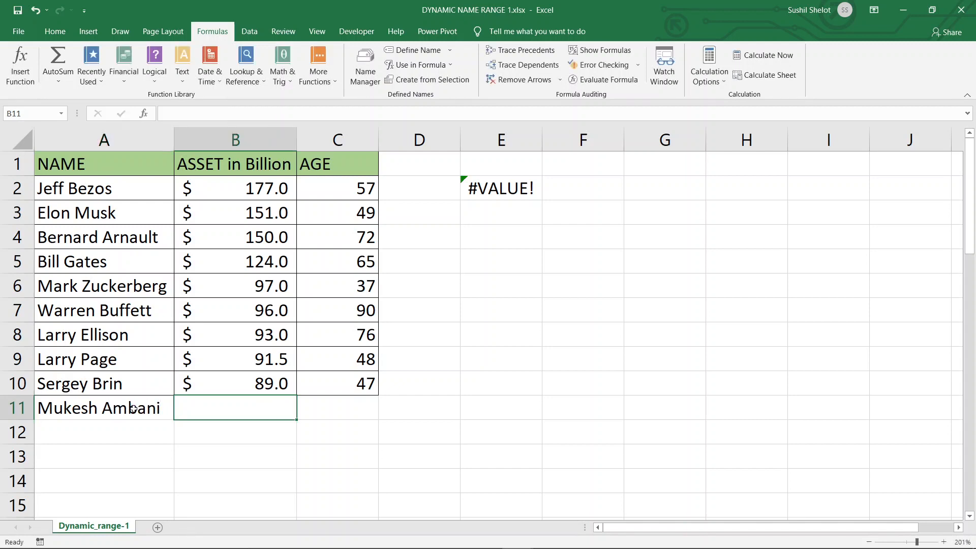
pyautogui.write('85')
pyautogui.press('Tab')
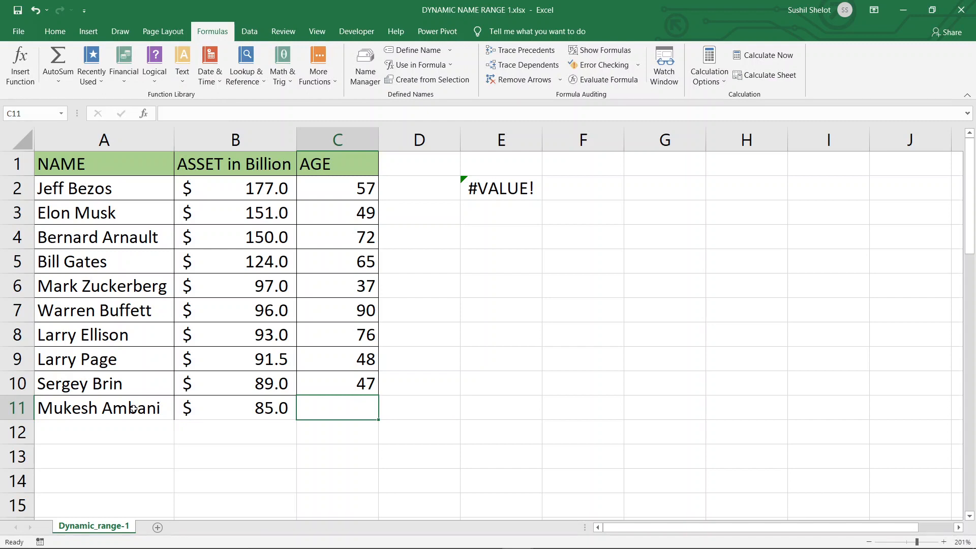
pyautogui.write('63')
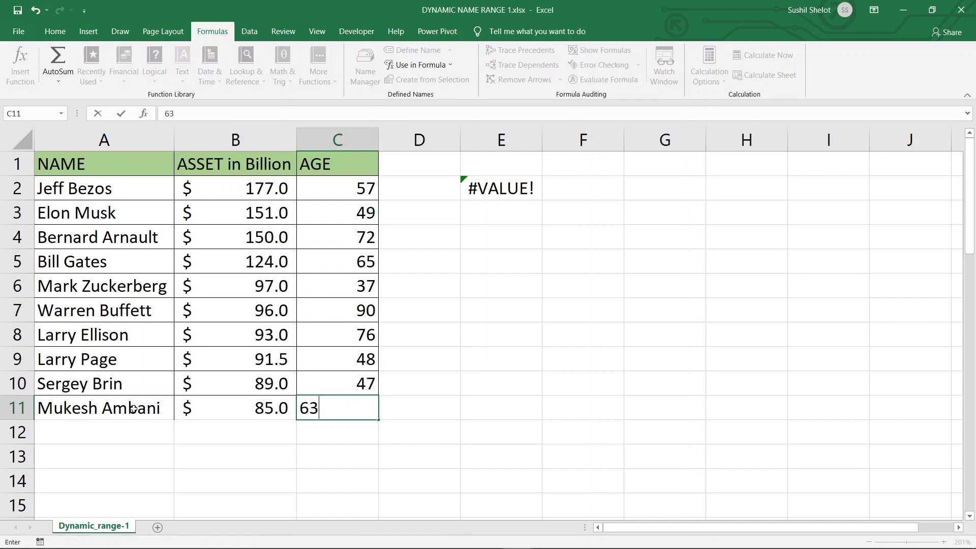
pyautogui.press('Return')
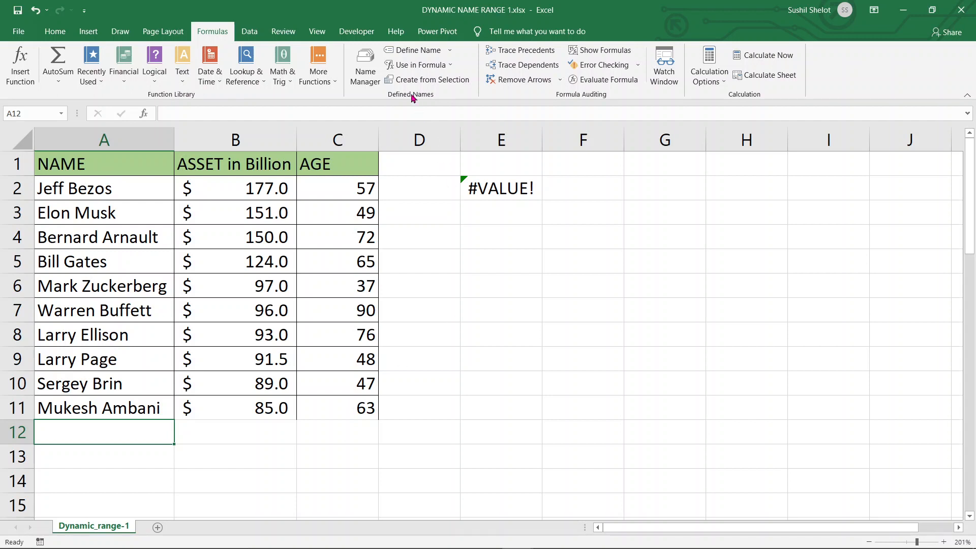
# Step: Check in the Name Manager which cells the name ONE covers with row 11 filled in, and close the manager
pyautogui.click(365, 66)
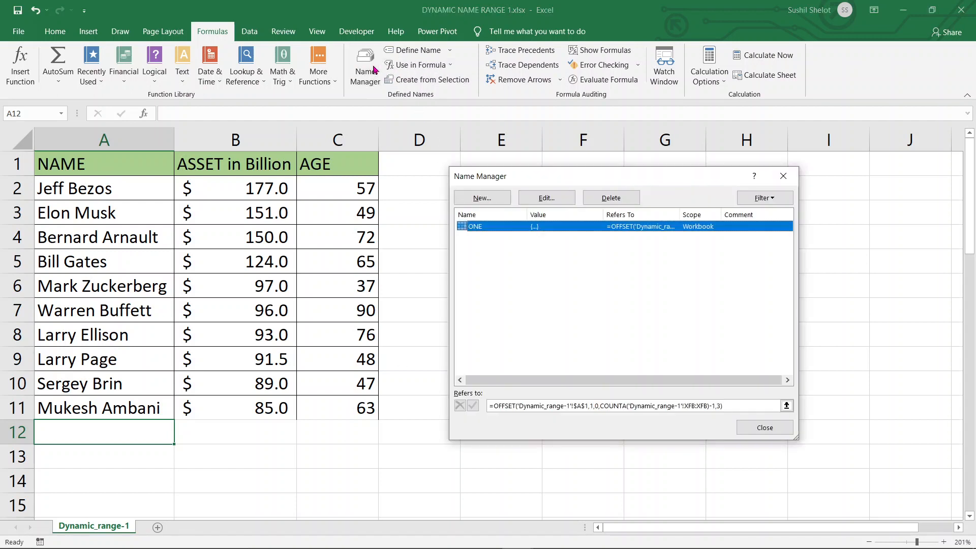
pyautogui.click(749, 403)
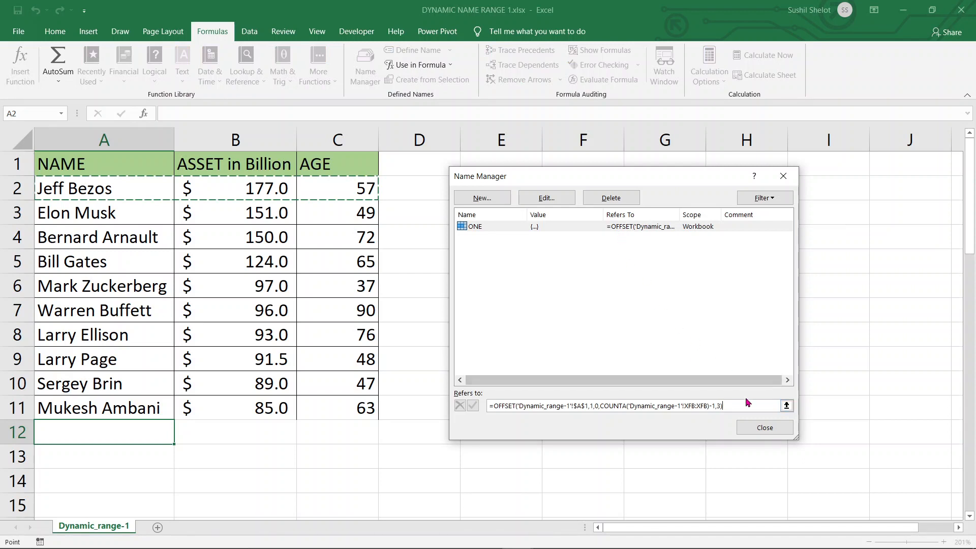
pyautogui.click(752, 429)
# Step: With C2 selected, change the COUNTA reference in the name ONE to B:B, save the change and close the Name Manager
pyautogui.click(321, 195)
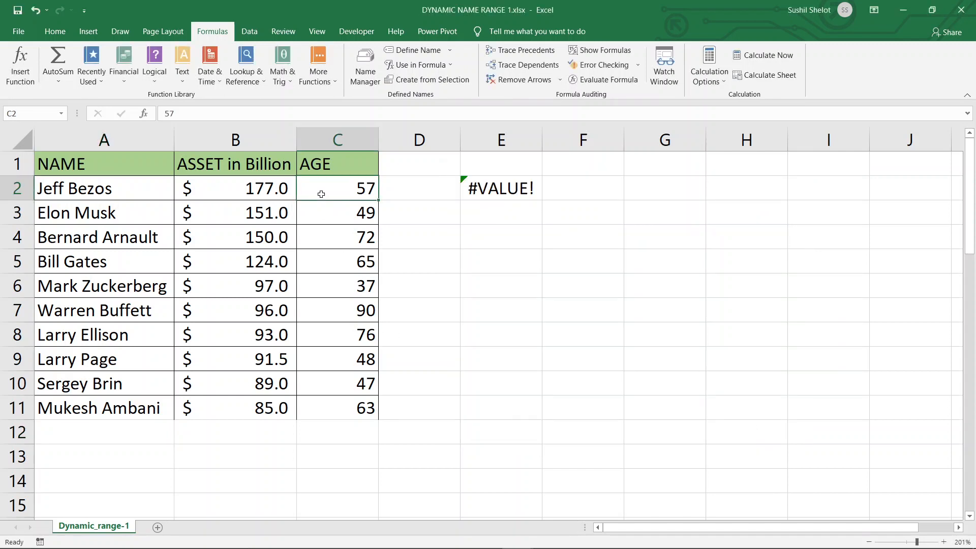
pyautogui.click(365, 66)
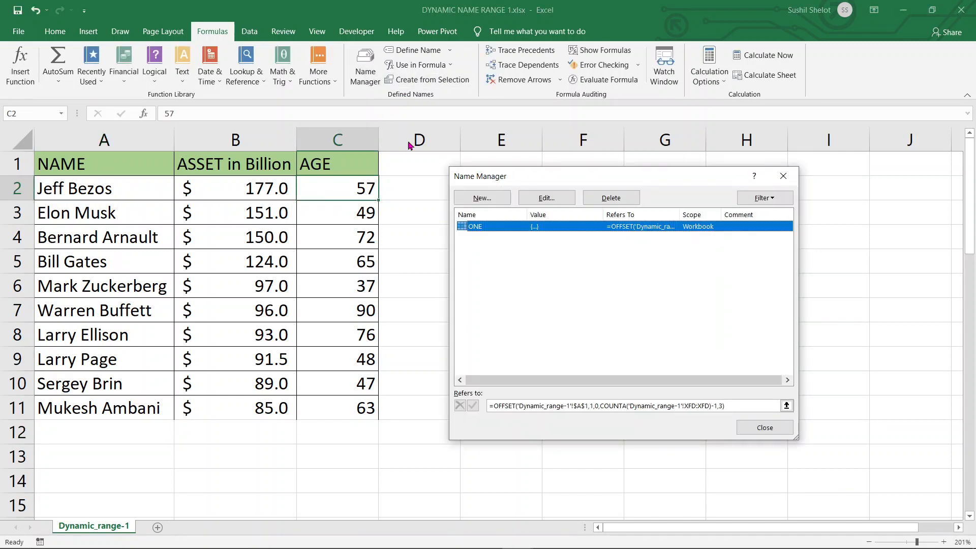
pyautogui.click(709, 408)
pyautogui.moveTo(708, 408); pyautogui.dragTo(684, 410)
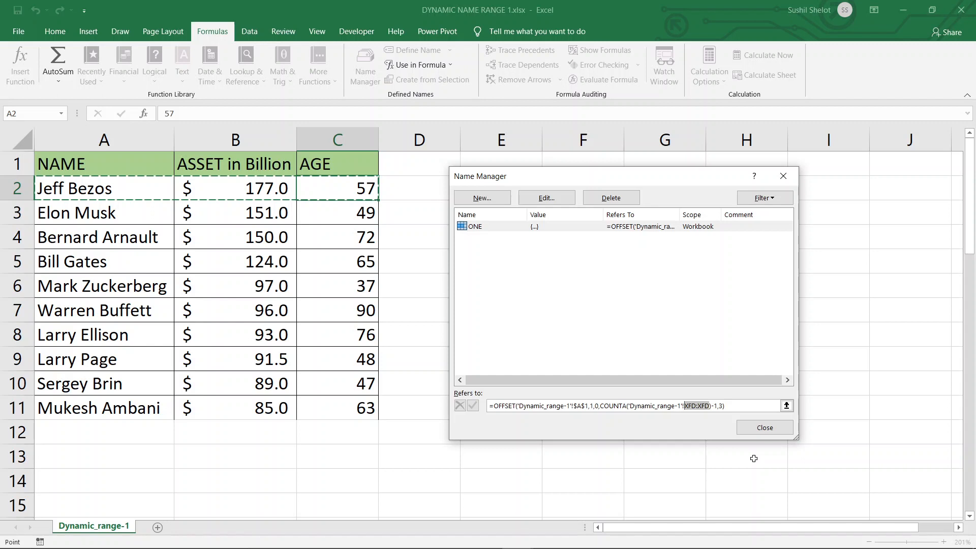
pyautogui.write('B')
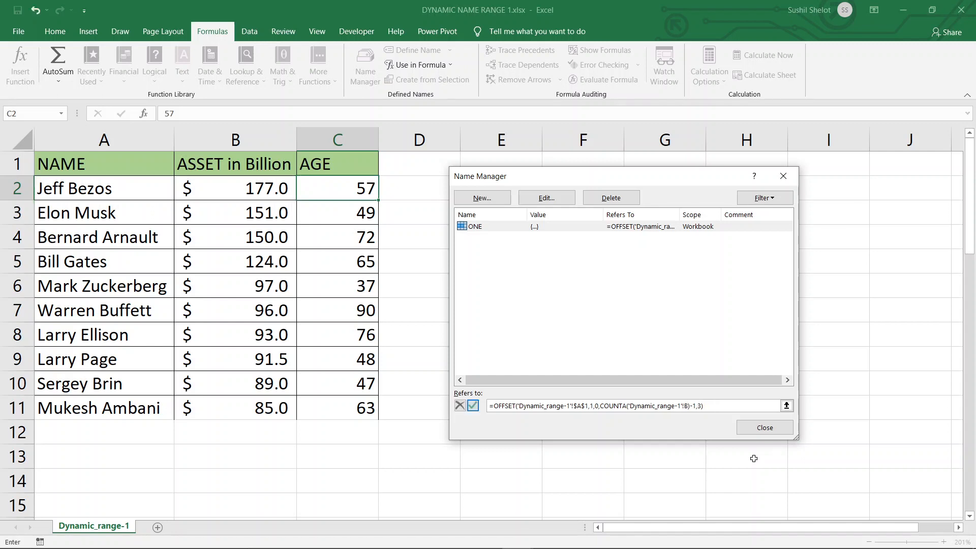
pyautogui.write(':B')
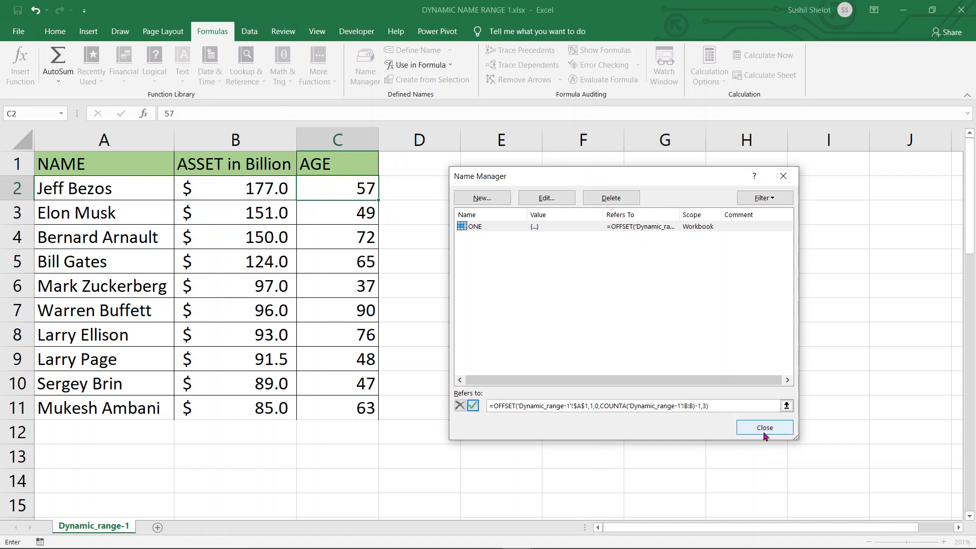
pyautogui.click(473, 408)
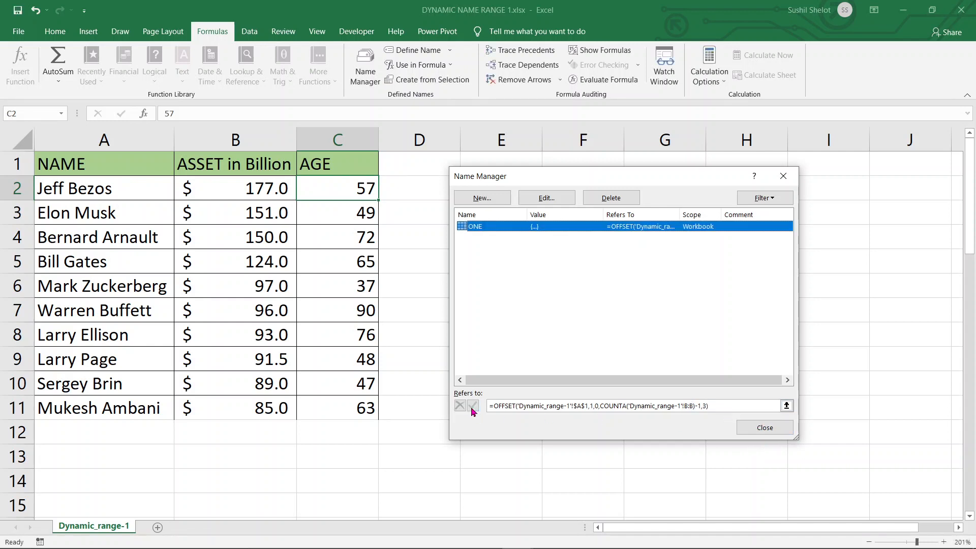
pyautogui.click(764, 428)
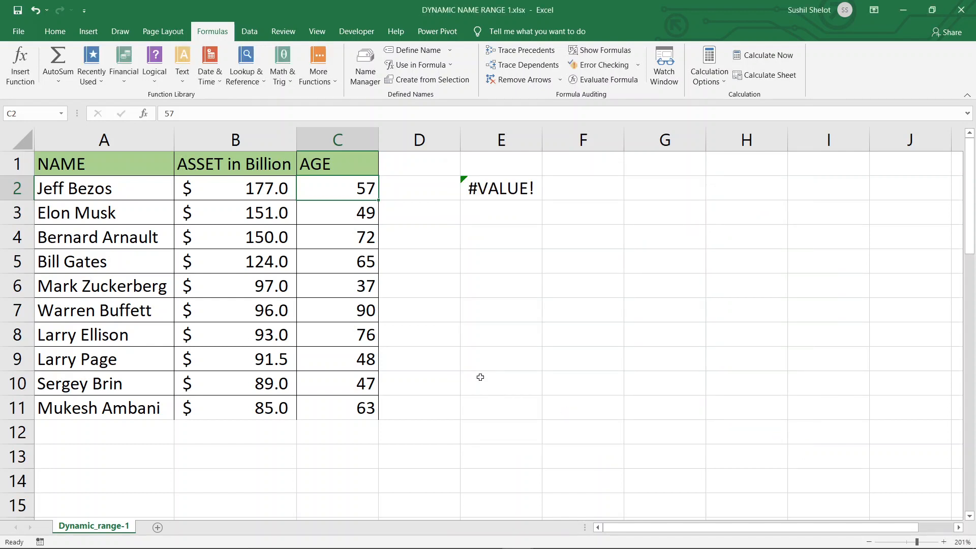
# Step: Check in the Name Manager which cells the corrected name ONE covers, and close the manager
pyautogui.click(366, 66)
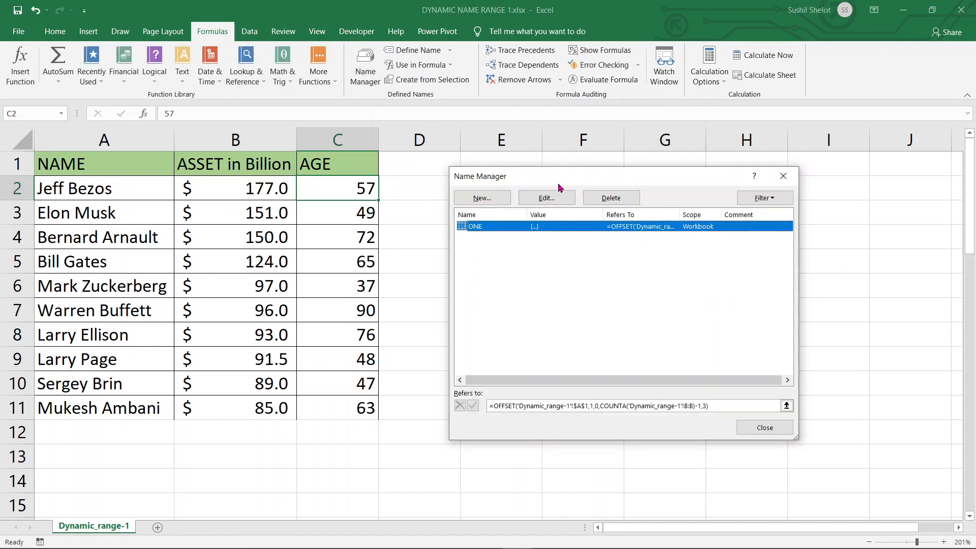
pyautogui.click(720, 405)
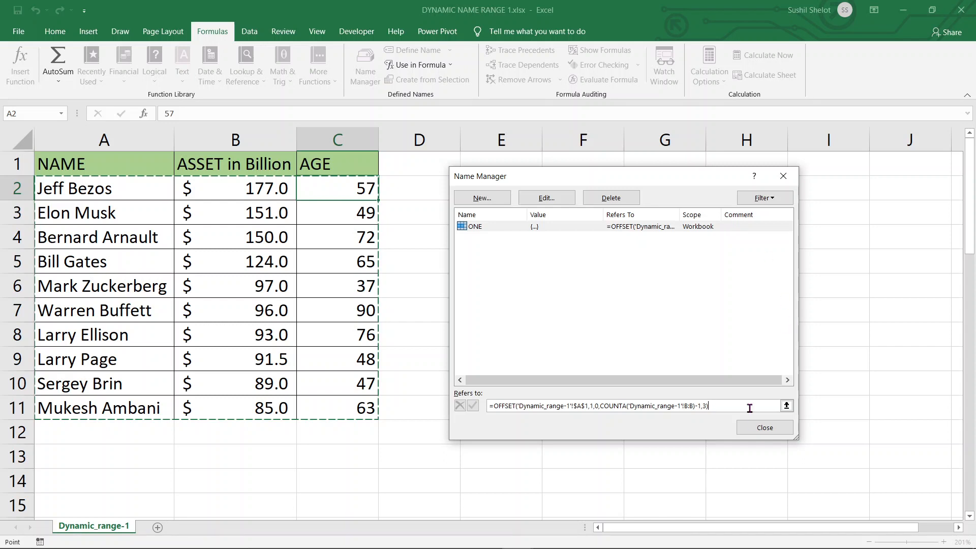
pyautogui.click(759, 432)
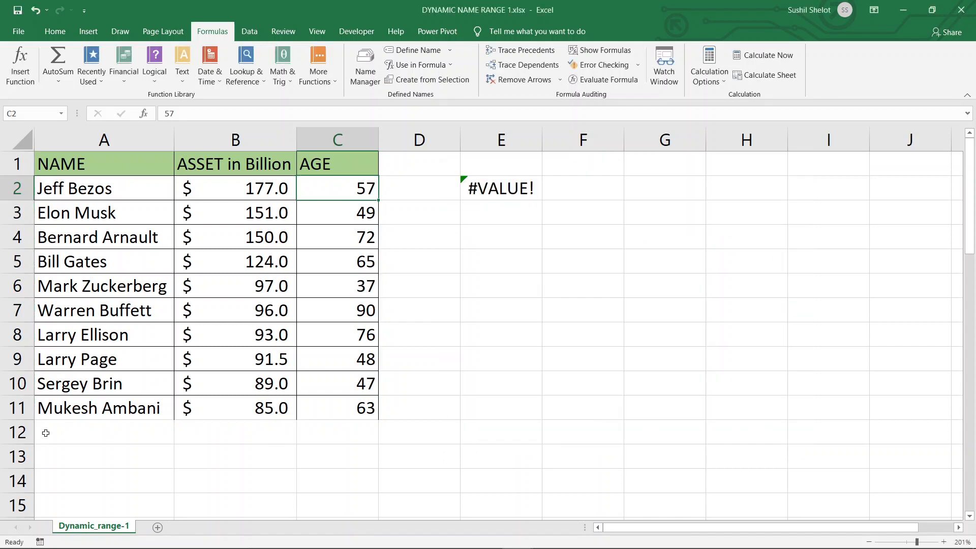
# Step: Add a record in row 12 with the name A, asset 84 and age 50
pyautogui.click(44, 433)
pyautogui.write('A')
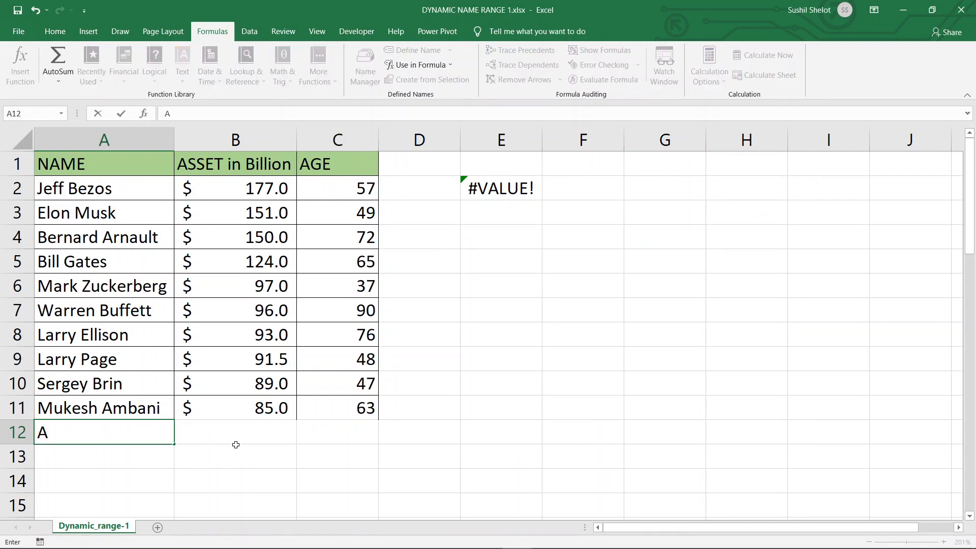
pyautogui.click(333, 433)
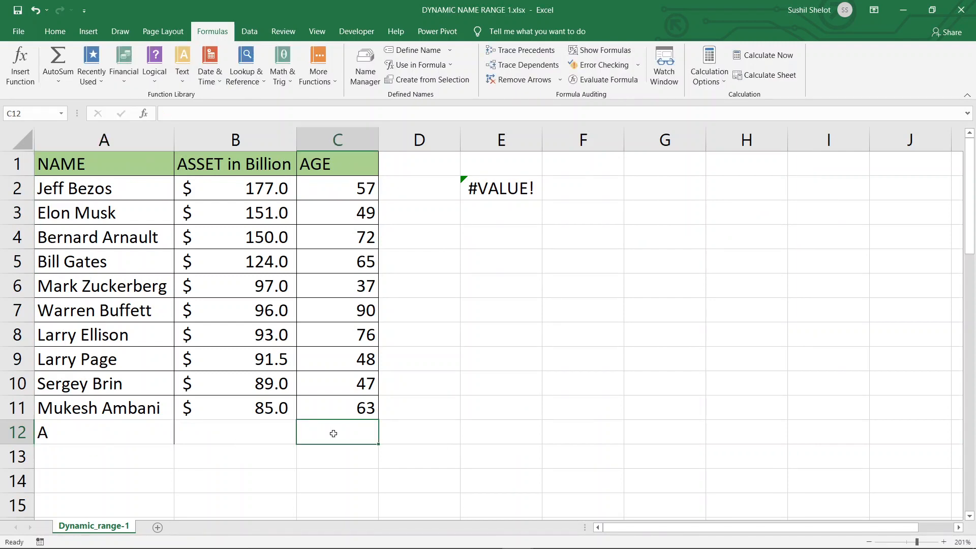
pyautogui.write('50')
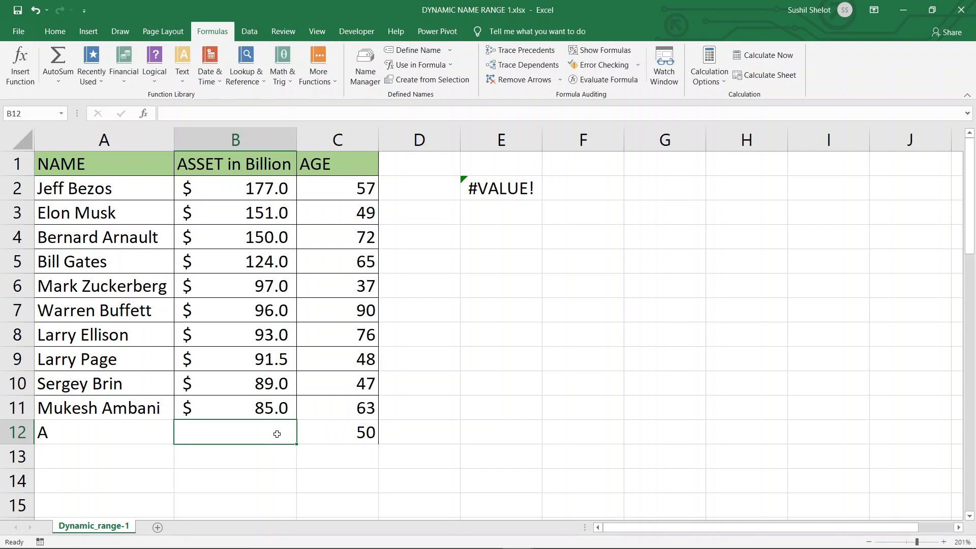
pyautogui.write('84')
pyautogui.press('Return')
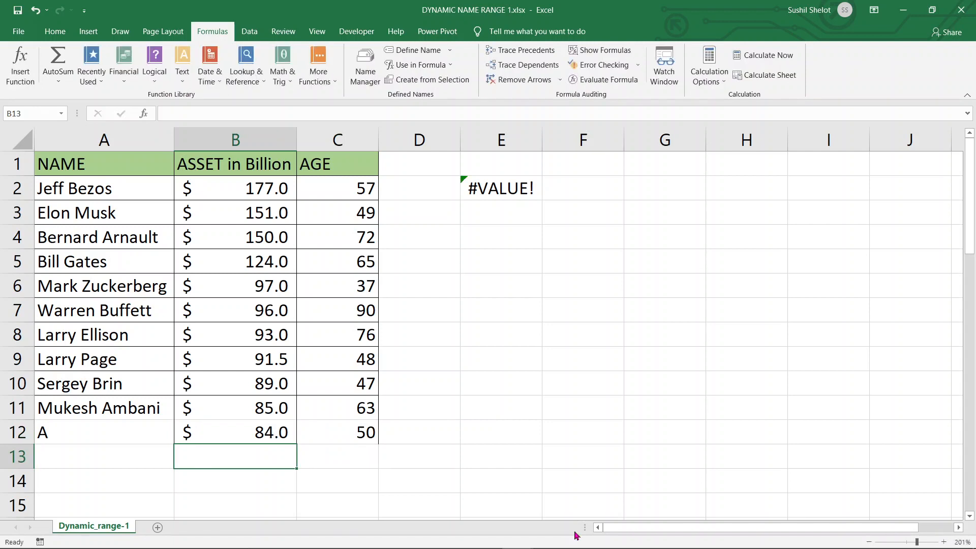
# Step: Check whether the name ONE takes in the new row 12, leaving its definition as it is, and close the Name Manager
pyautogui.click(372, 76)
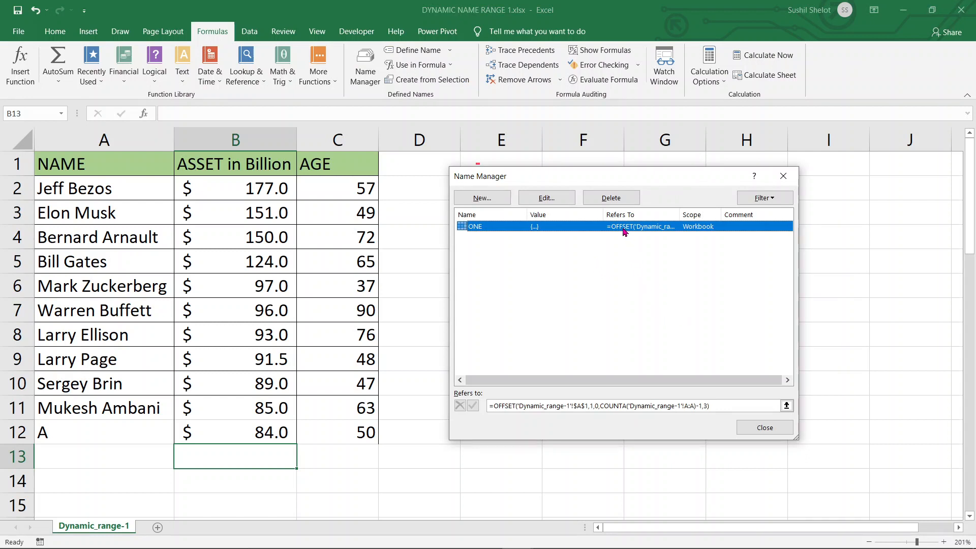
pyautogui.click(564, 203)
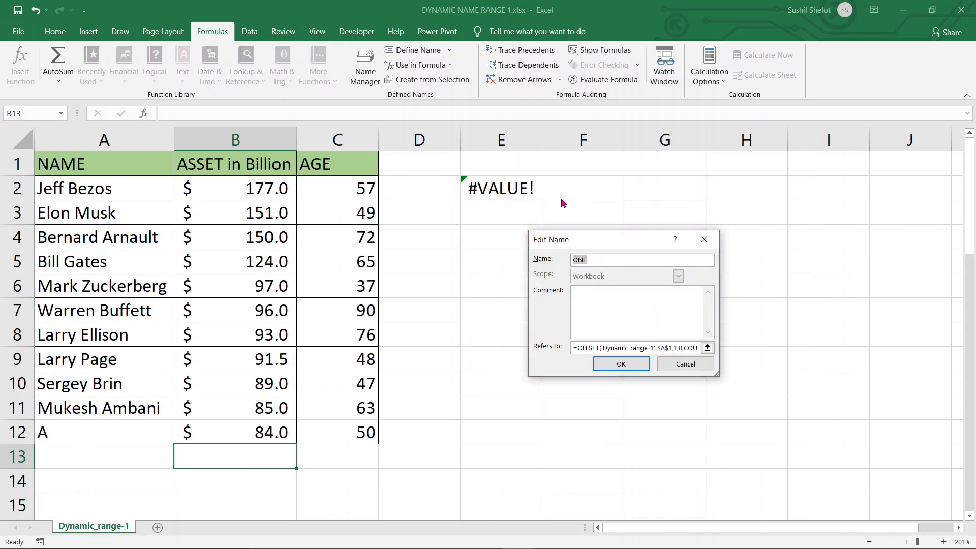
pyautogui.click(663, 364)
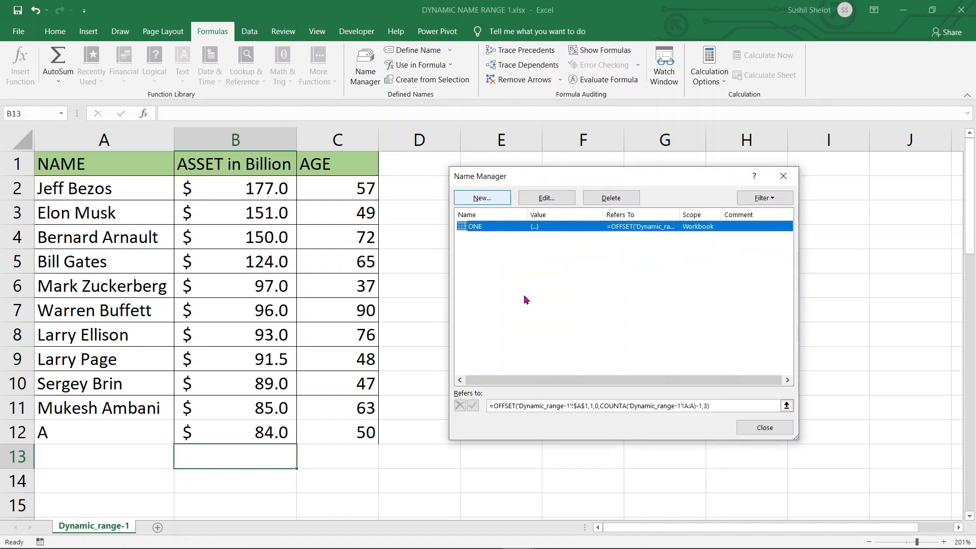
pyautogui.click(736, 407)
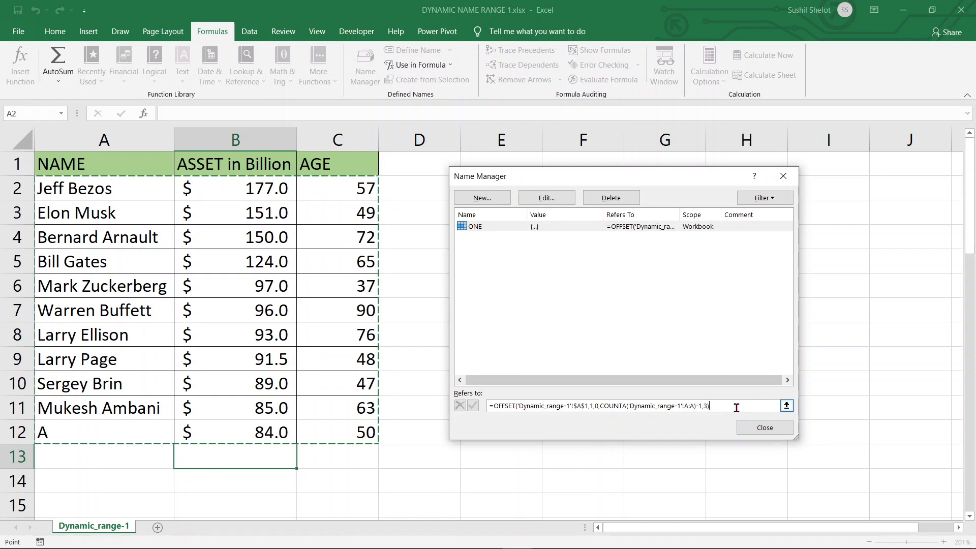
pyautogui.click(786, 431)
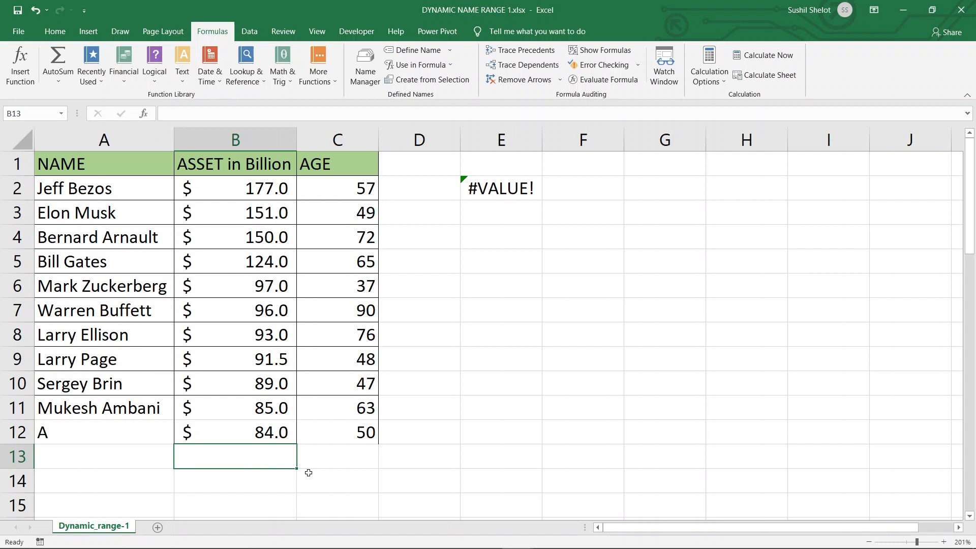
# Step: Switch to the workbook DYNAMIC NAME RANGE 2.xlsx
pyautogui.moveTo(453, 548)
pyautogui.click(522, 545)
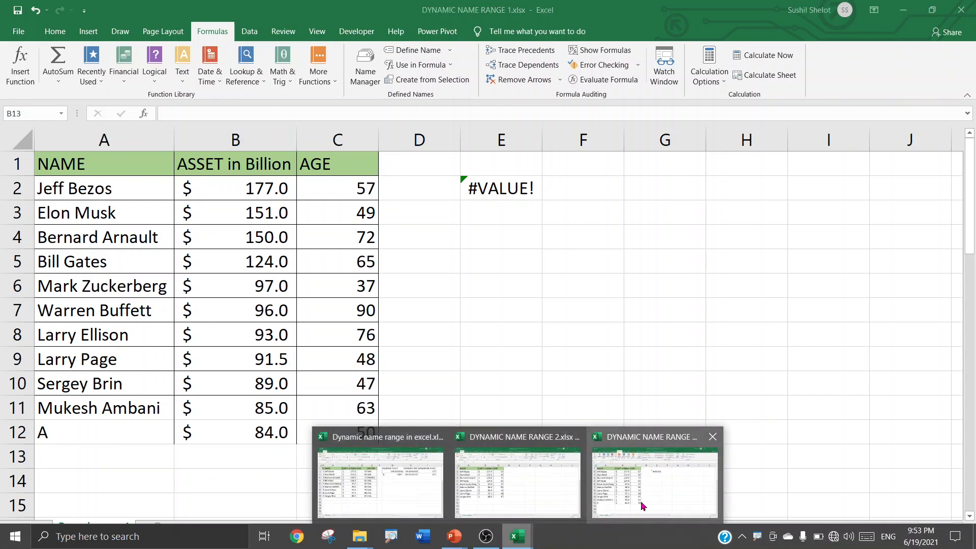
pyautogui.click(549, 493)
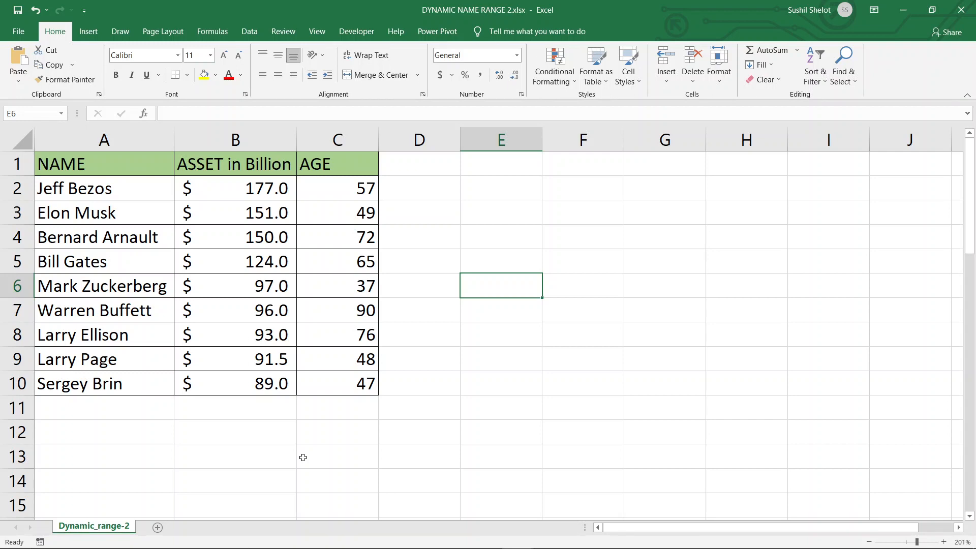
# Step: Start an OFFSET formula in E3 with the absolute reference $A$1, 0 rows and 0 columns
pyautogui.click(492, 215)
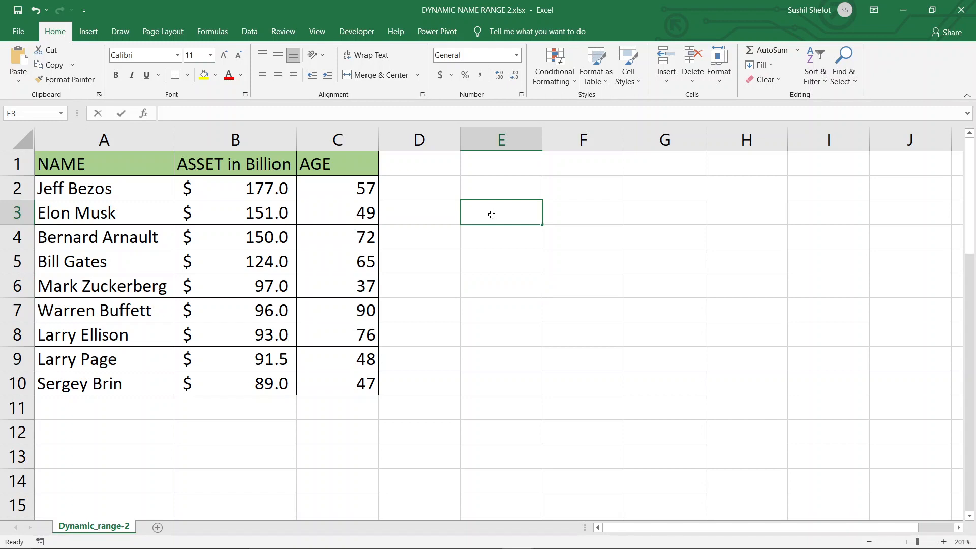
pyautogui.write('=off')
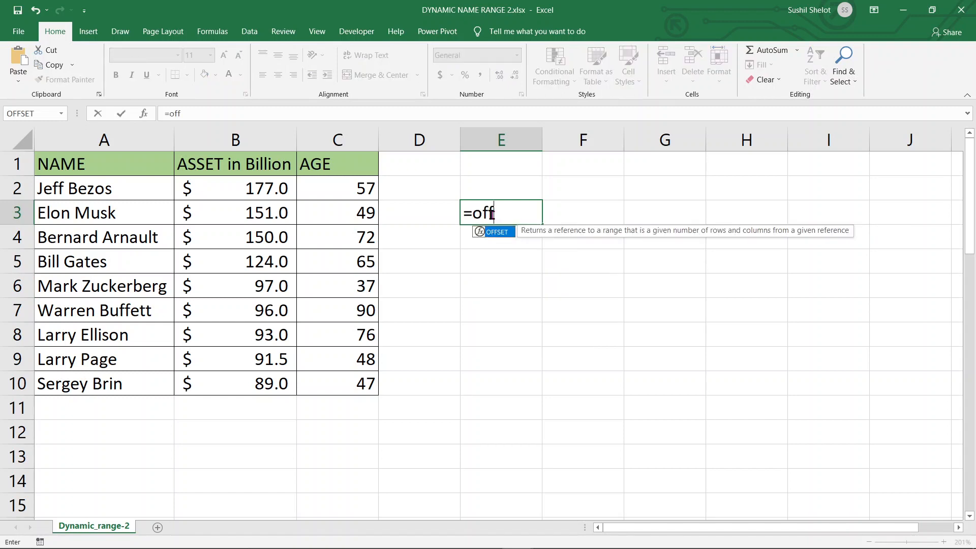
pyautogui.doubleClick(498, 232)
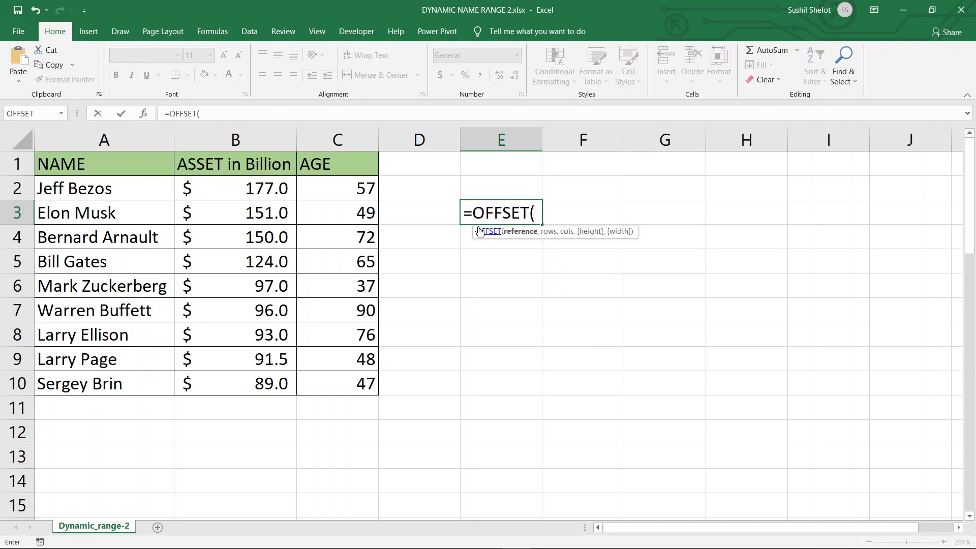
pyautogui.click(112, 167)
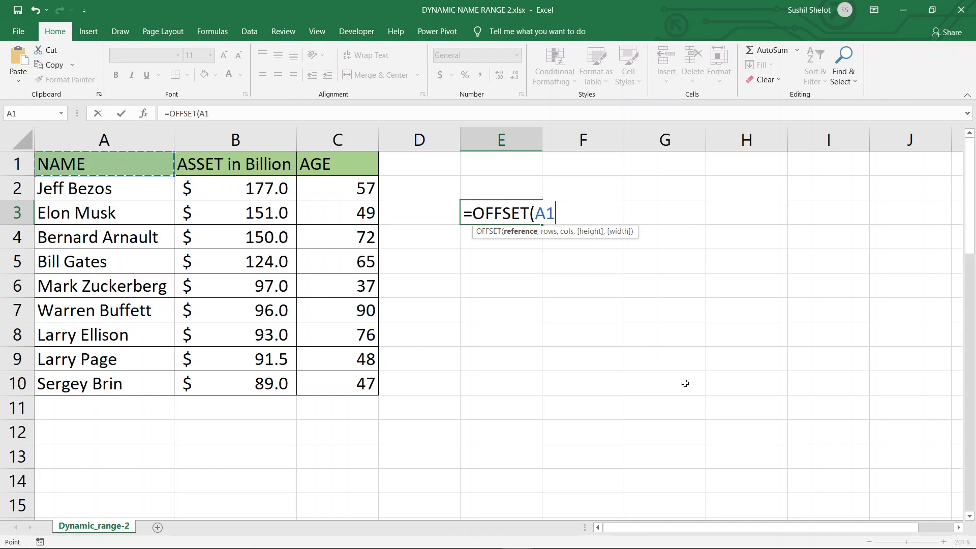
pyautogui.press('F4')
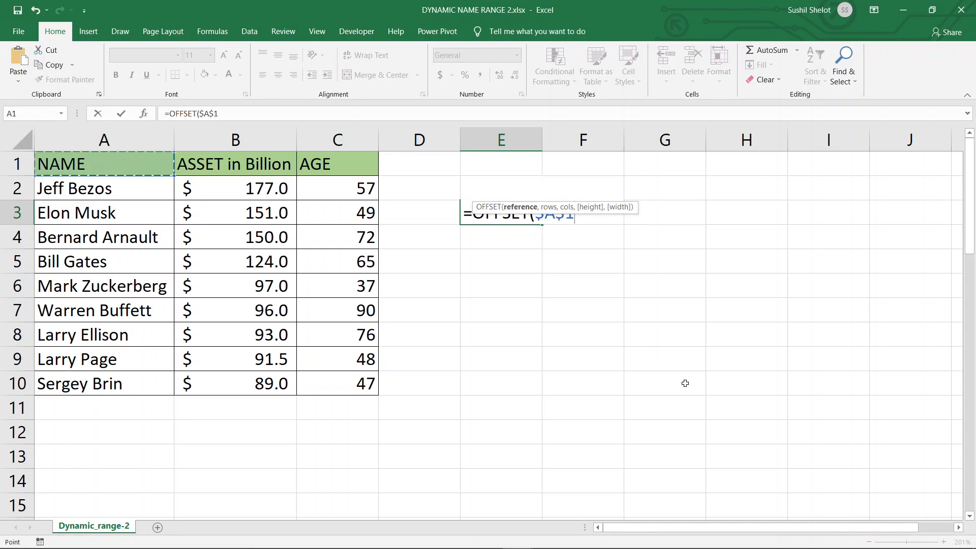
pyautogui.write(',')
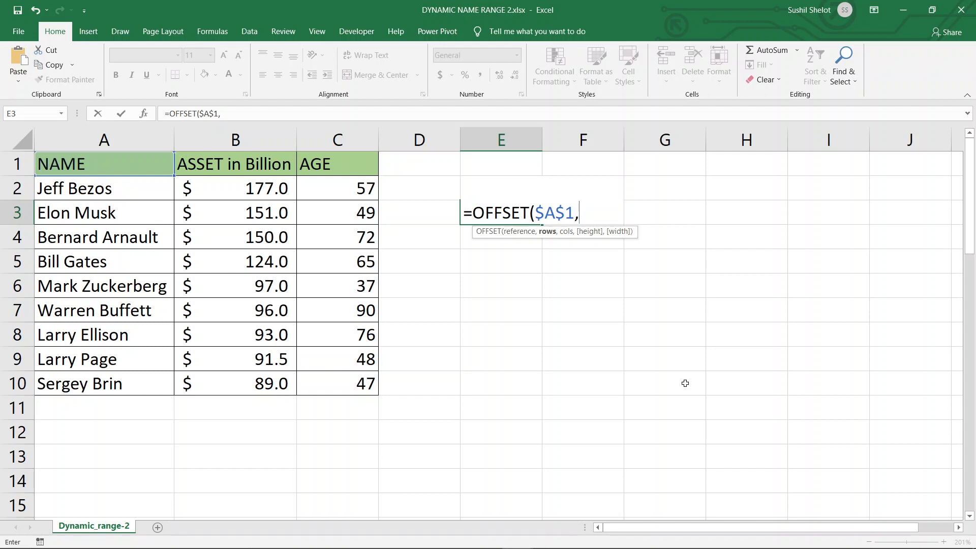
pyautogui.write('0,0,')
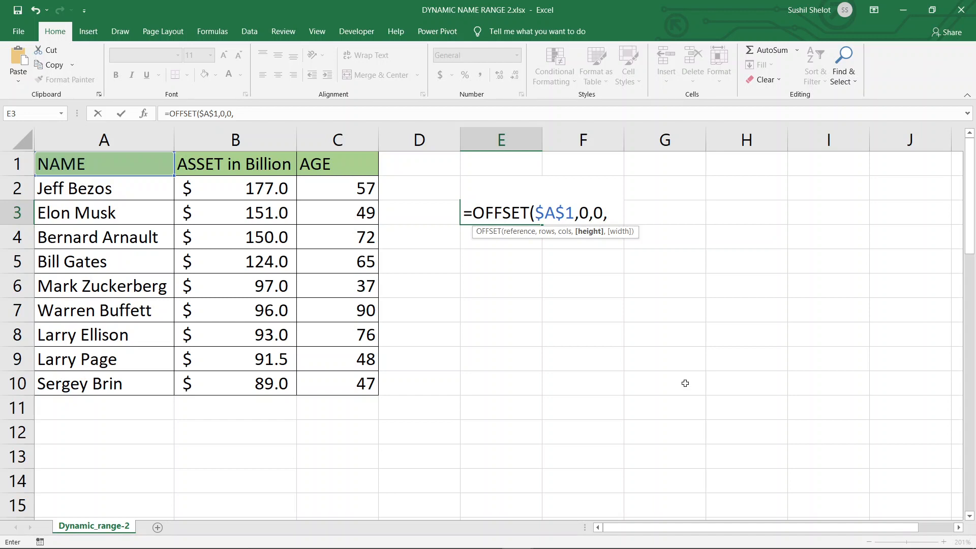
# Step: Enter COUNTA($A:$A) as the height argument of the OFFSET formula in E3
pyautogui.write('cou')
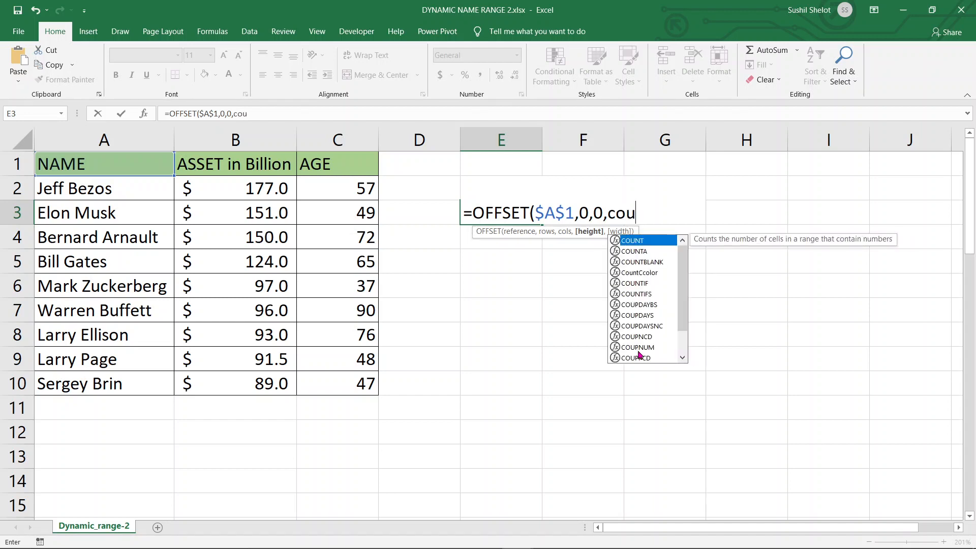
pyautogui.doubleClick(626, 249)
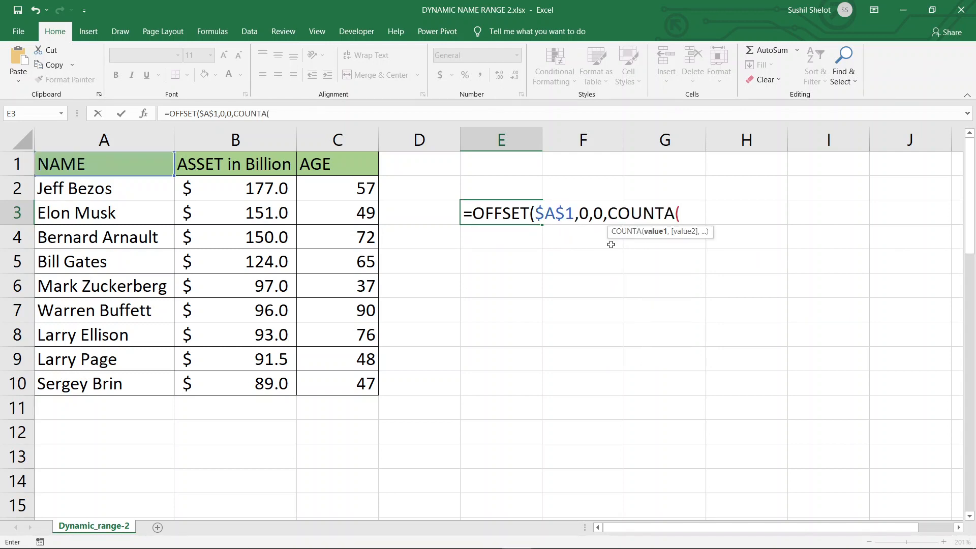
pyautogui.click(150, 144)
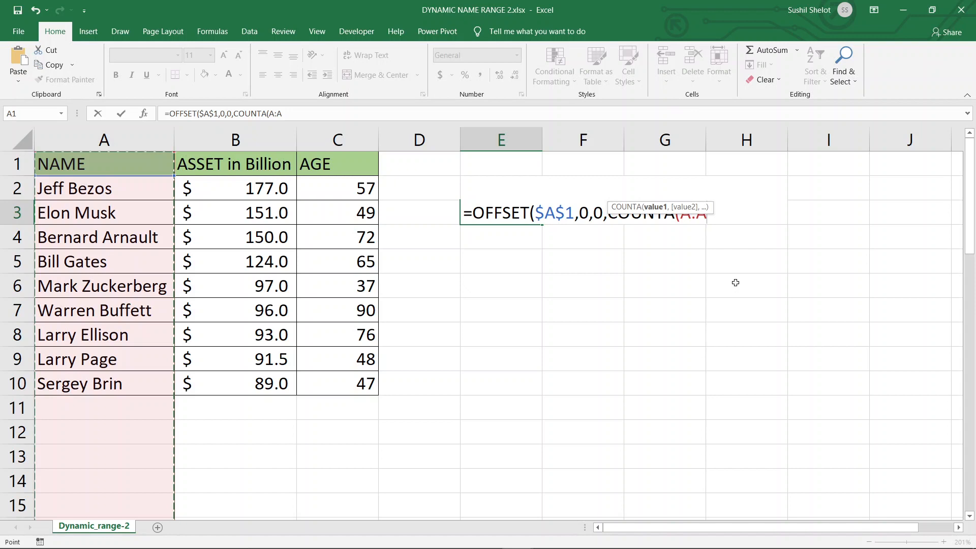
pyautogui.press('F4')
pyautogui.write(')')
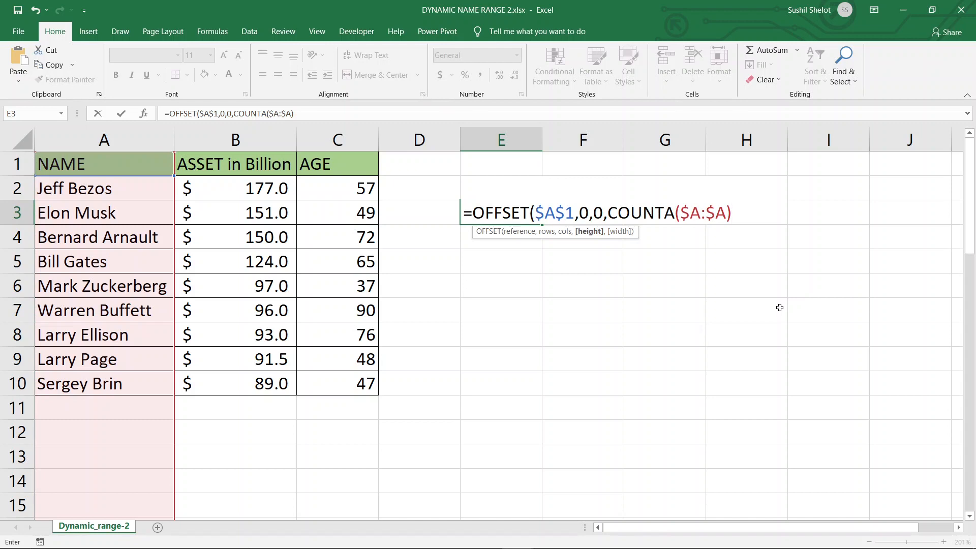
# Step: Add COUNTA($1:$1) as the width argument and complete the OFFSET formula in E3
pyautogui.write(',count')
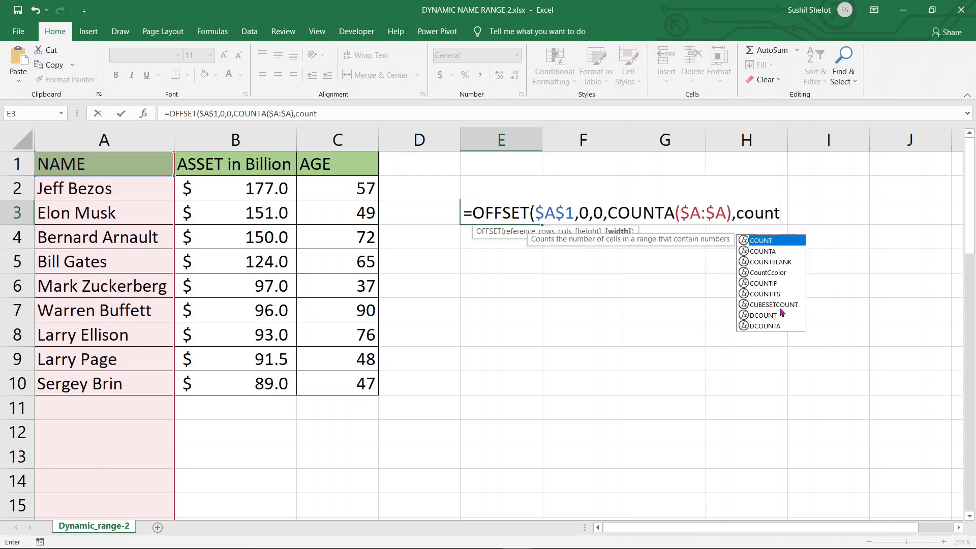
pyautogui.doubleClick(773, 252)
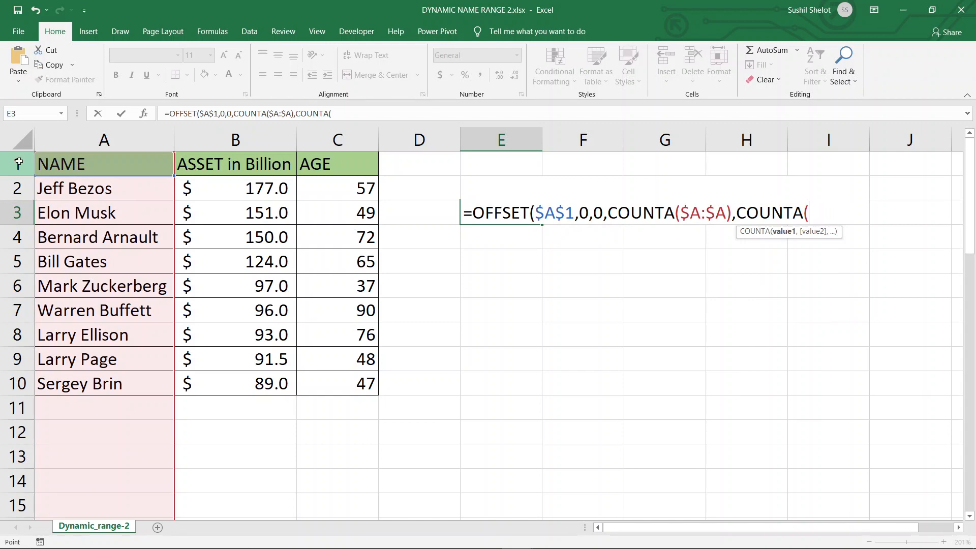
pyautogui.click(17, 163)
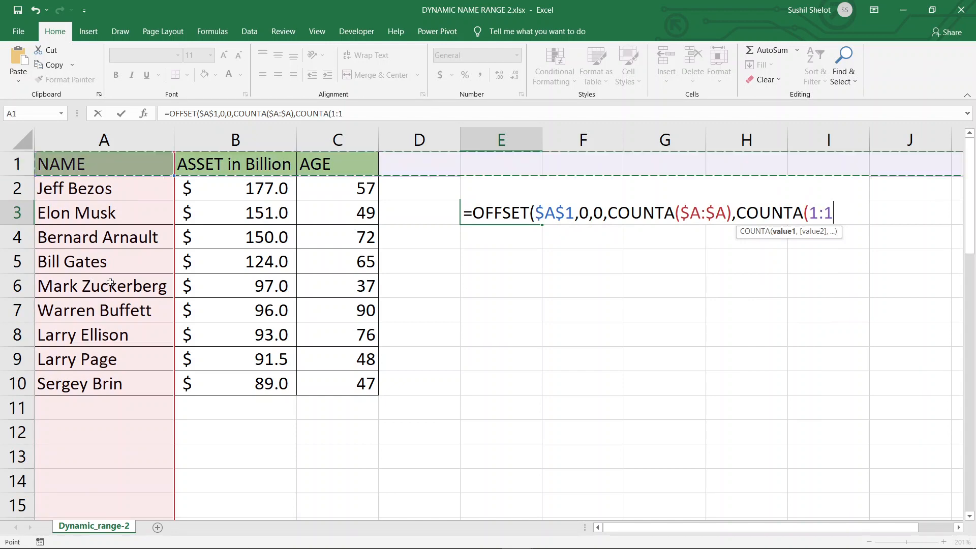
pyautogui.press('F4')
pyautogui.write(')')
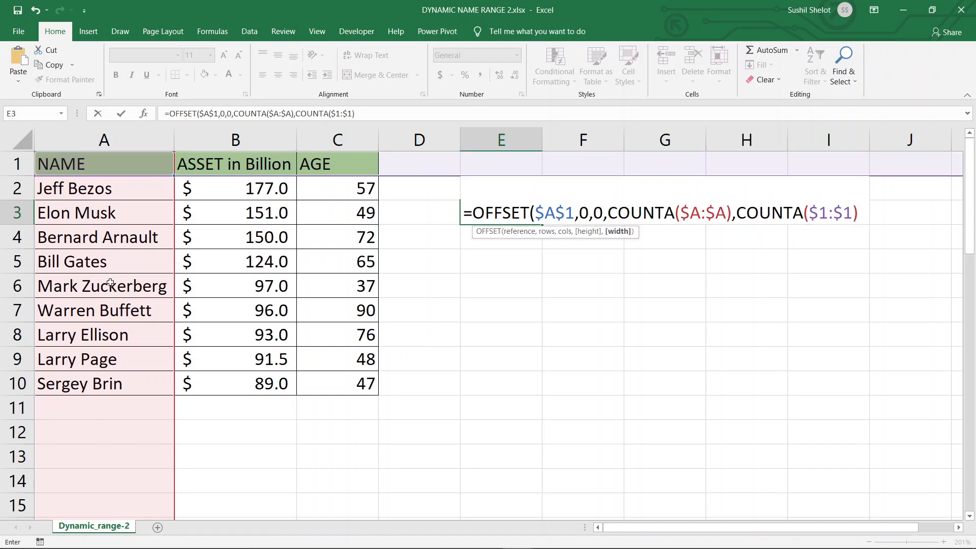
pyautogui.write(')')
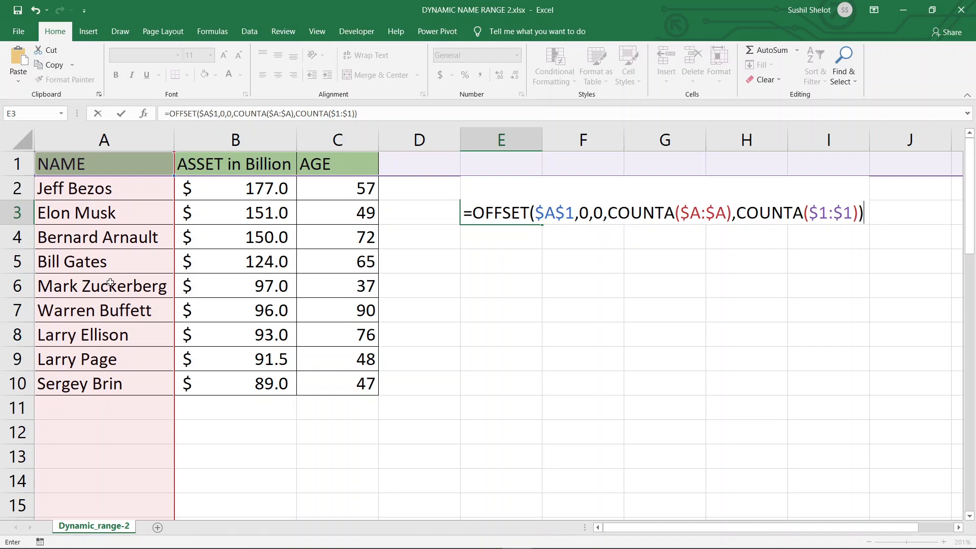
pyautogui.press('Return')
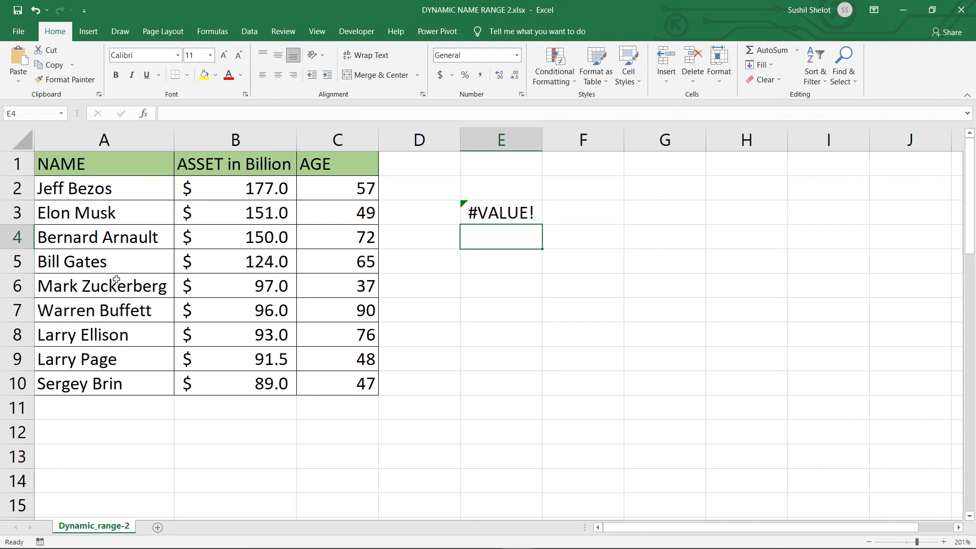
# Step: Copy the full OFFSET formula text from E3, leaving the cell as it is
pyautogui.click(486, 219)
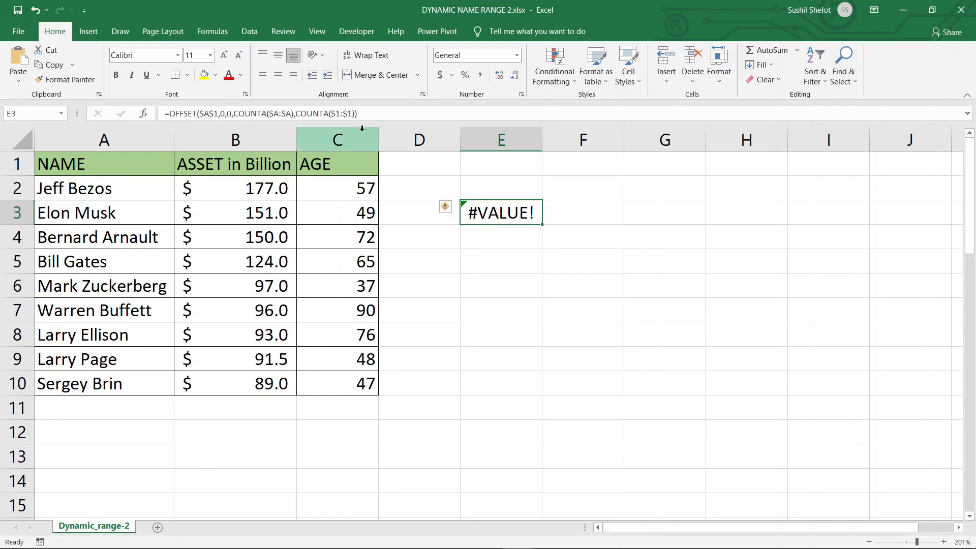
pyautogui.moveTo(360, 114); pyautogui.dragTo(169, 137)
pyautogui.hotkey('ctrl', 'c')
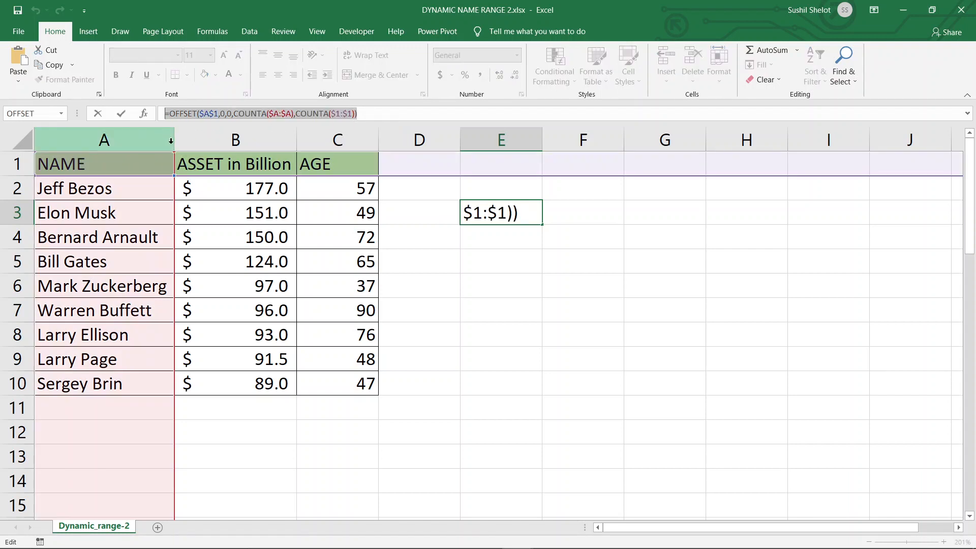
pyautogui.press('Escape')
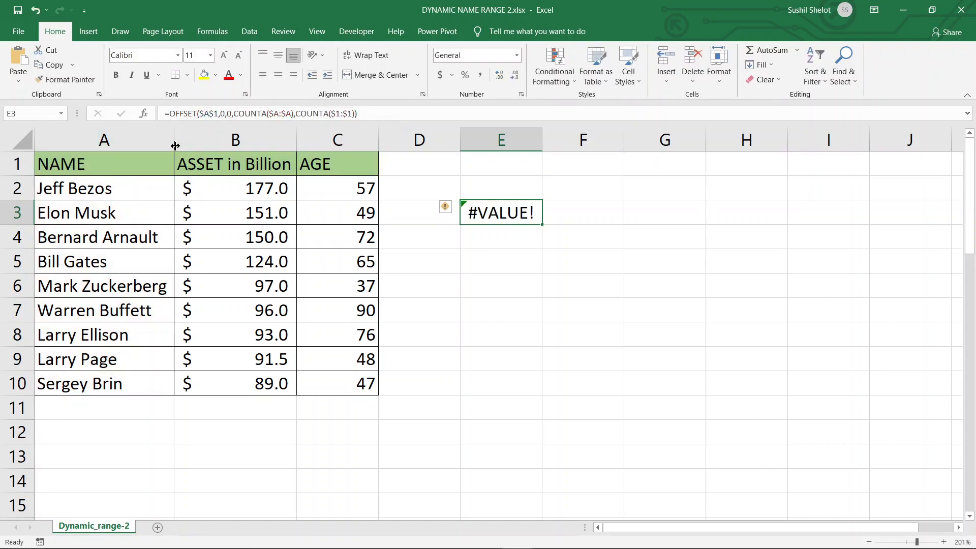
# Step: Define a workbook-scope name TWO that refers to the copied formula =OFFSET($A$1,0,0,COUNTA($A:$A),COUNTA($1:$1))
pyautogui.click(212, 31)
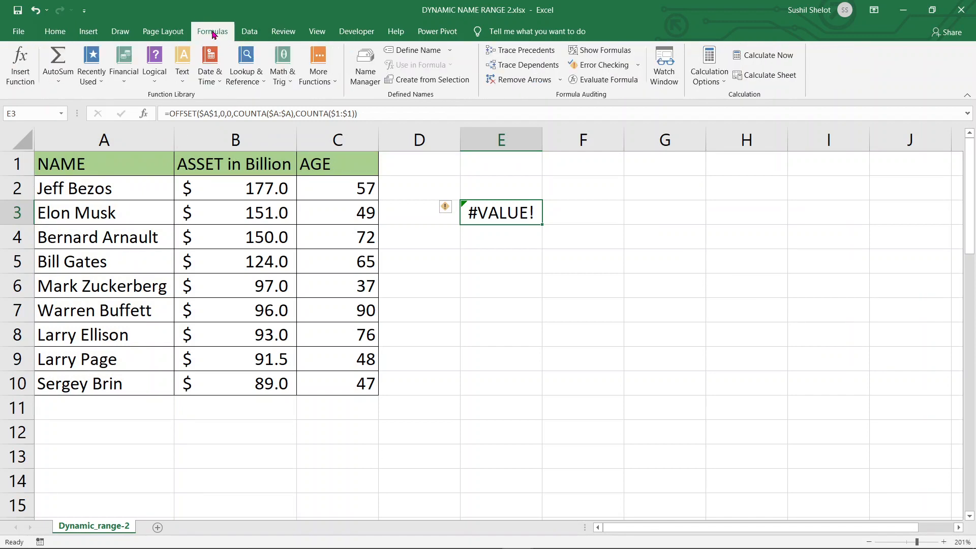
pyautogui.click(400, 49)
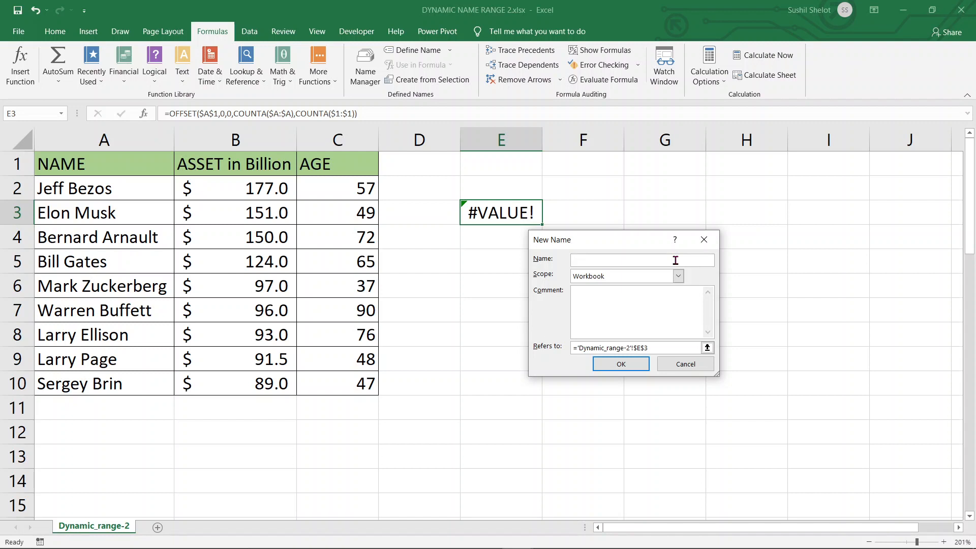
pyautogui.write('TWO')
pyautogui.moveTo(720, 332); pyautogui.dragTo(932, 333)
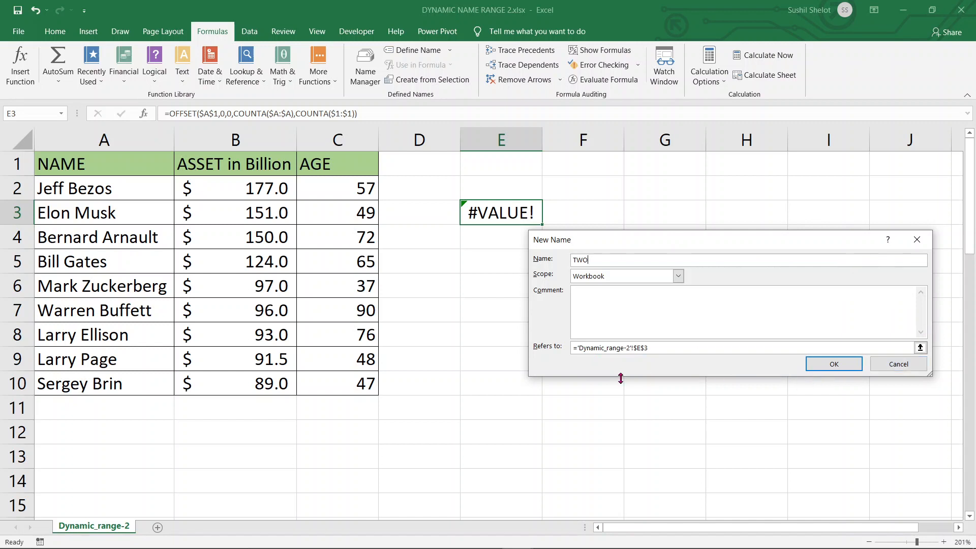
pyautogui.moveTo(657, 349); pyautogui.dragTo(561, 351)
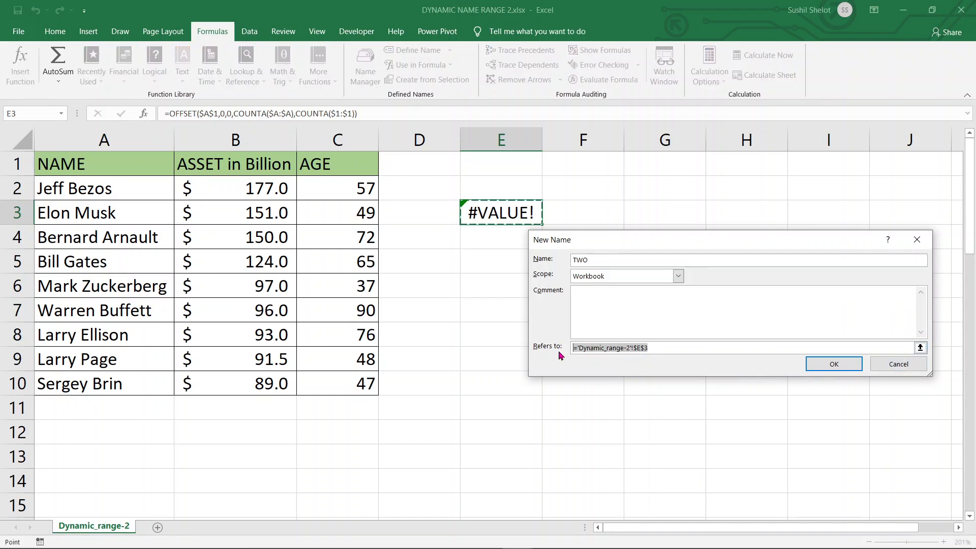
pyautogui.hotkey('ctrl', 'v')
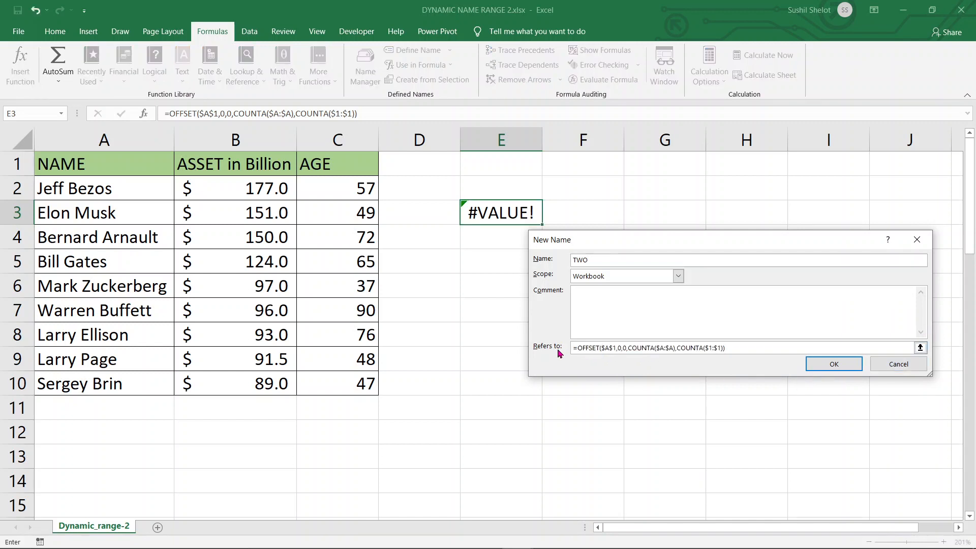
pyautogui.click(851, 364)
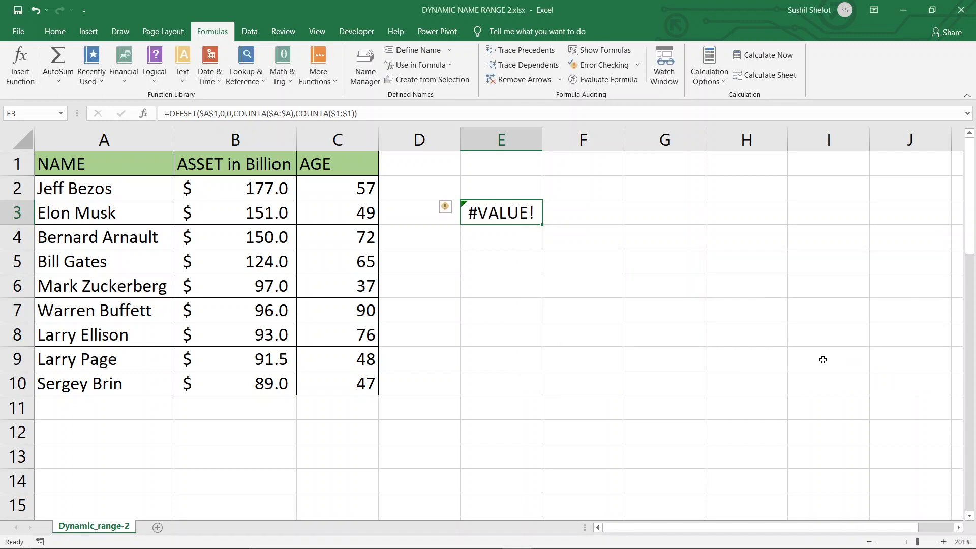
# Step: Check which cells the name TWO covers in the Name Manager and close it
pyautogui.click(145, 167)
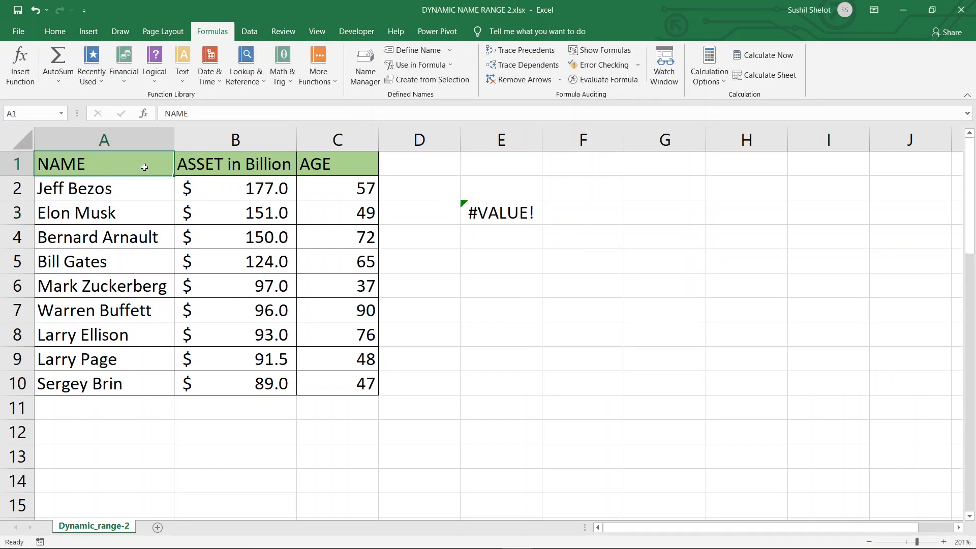
pyautogui.click(365, 72)
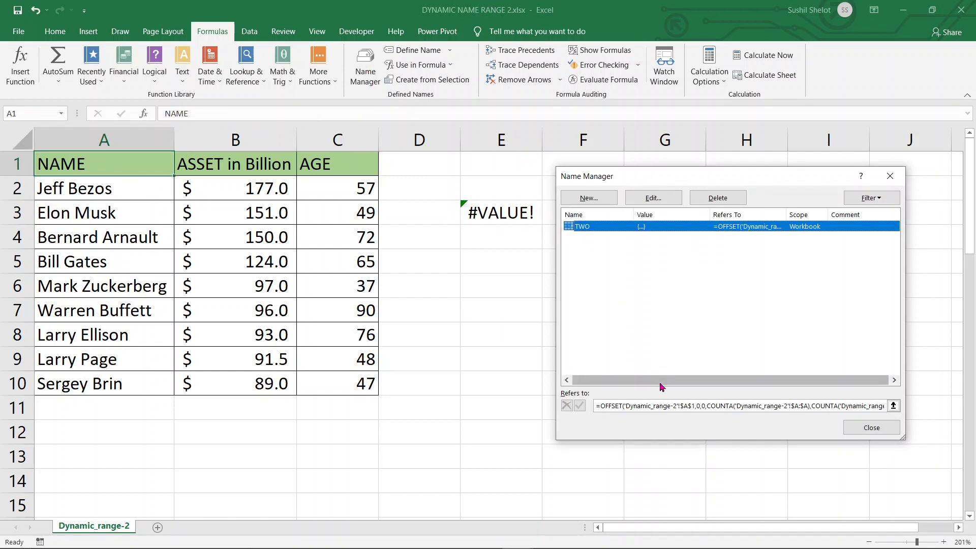
pyautogui.click(664, 405)
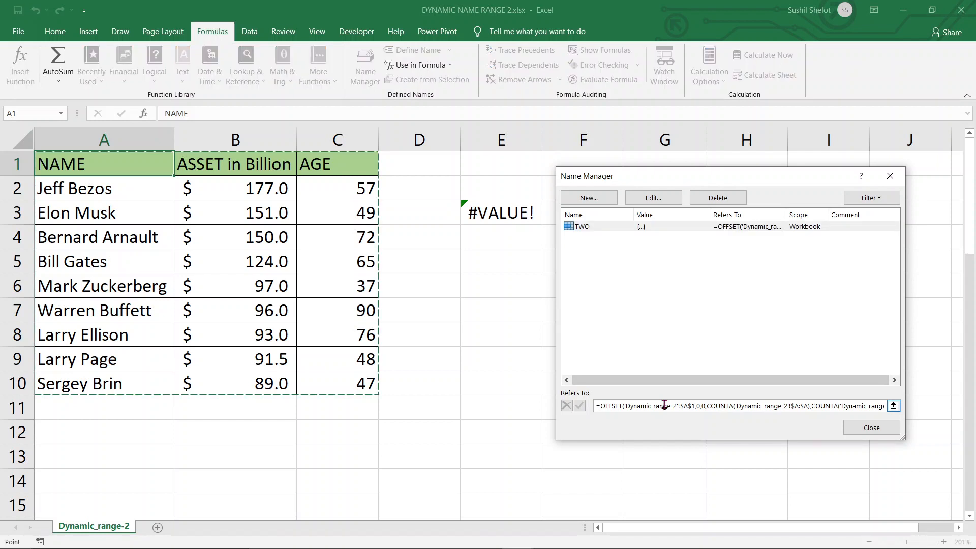
pyautogui.click(872, 428)
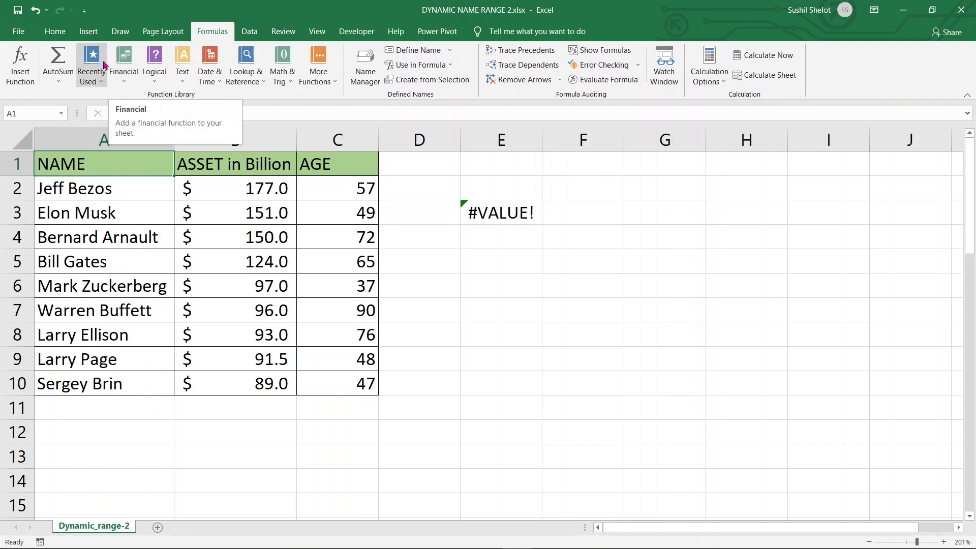
# Step: Create a PivotTable on a new worksheet with the named range TWO as its source
pyautogui.click(94, 35)
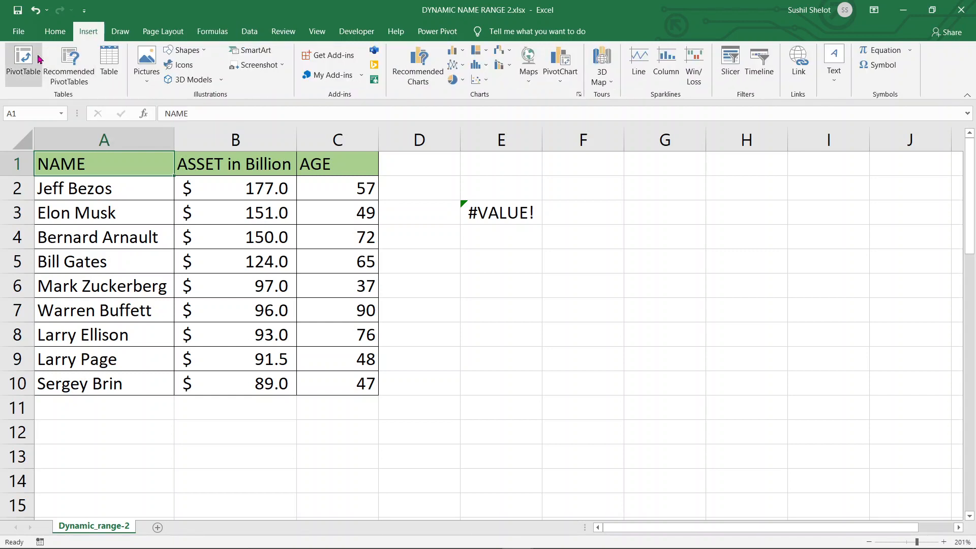
pyautogui.click(22, 62)
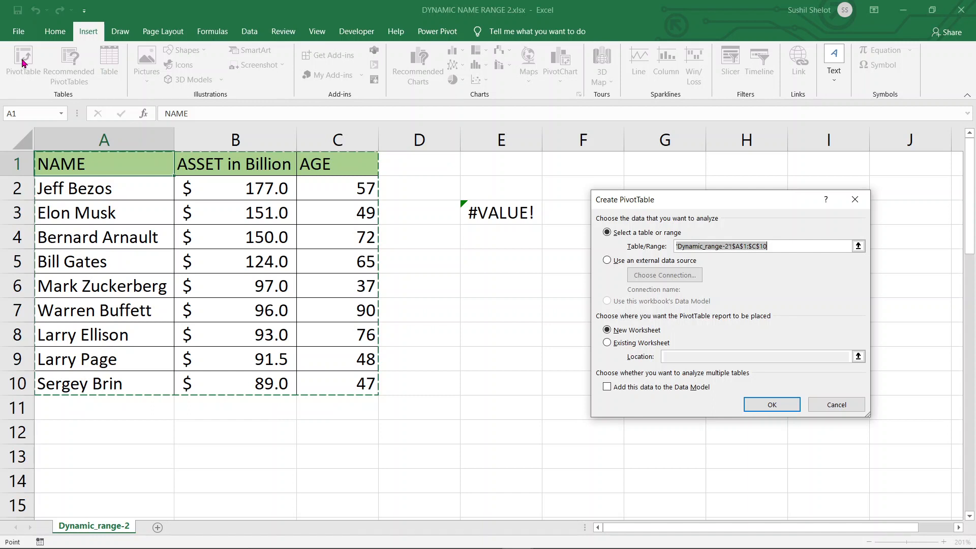
pyautogui.press('F3')
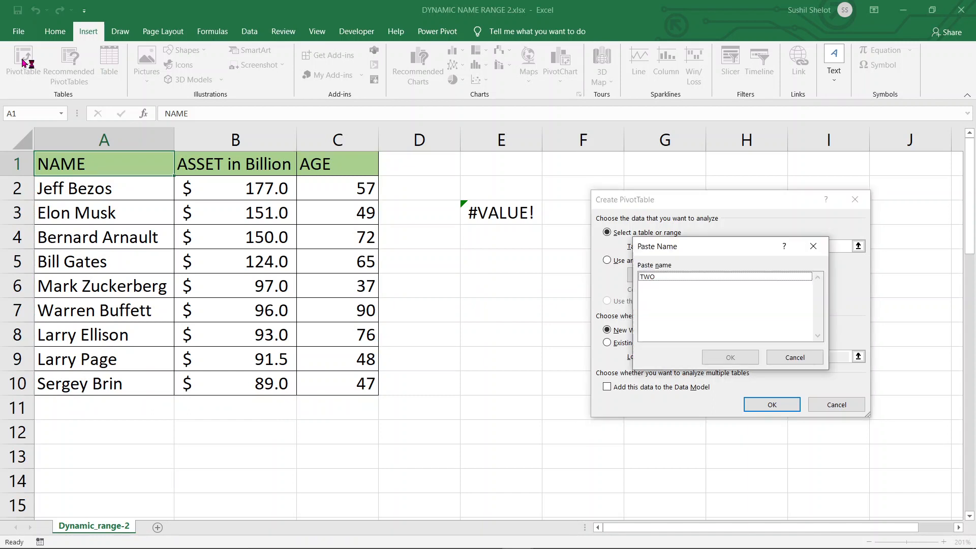
pyautogui.click(656, 279)
pyautogui.click(731, 356)
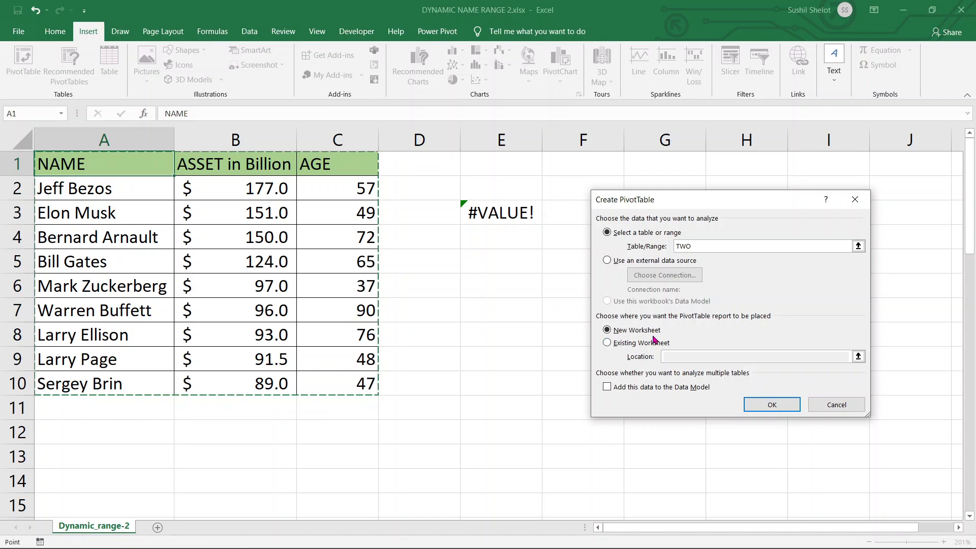
pyautogui.click(772, 405)
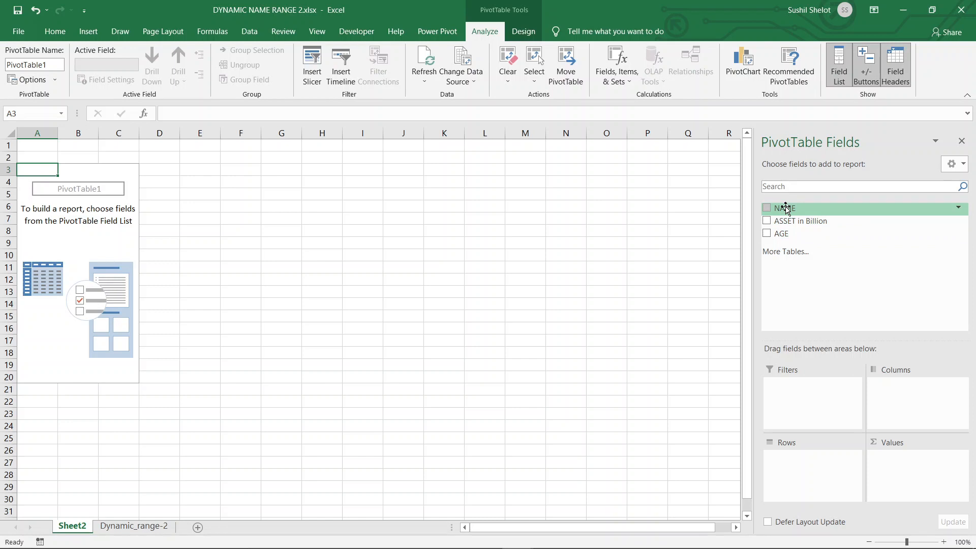
# Step: Place NAME in the PivotTable's rows, ASSET in Billion in its values and AGE in its filters
pyautogui.moveTo(786, 208); pyautogui.dragTo(813, 459)
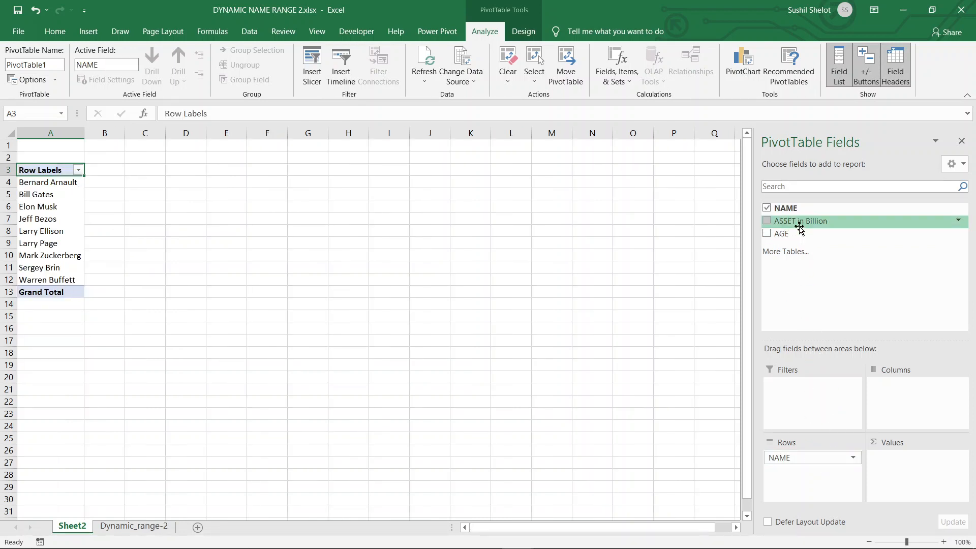
pyautogui.moveTo(800, 228); pyautogui.dragTo(925, 486)
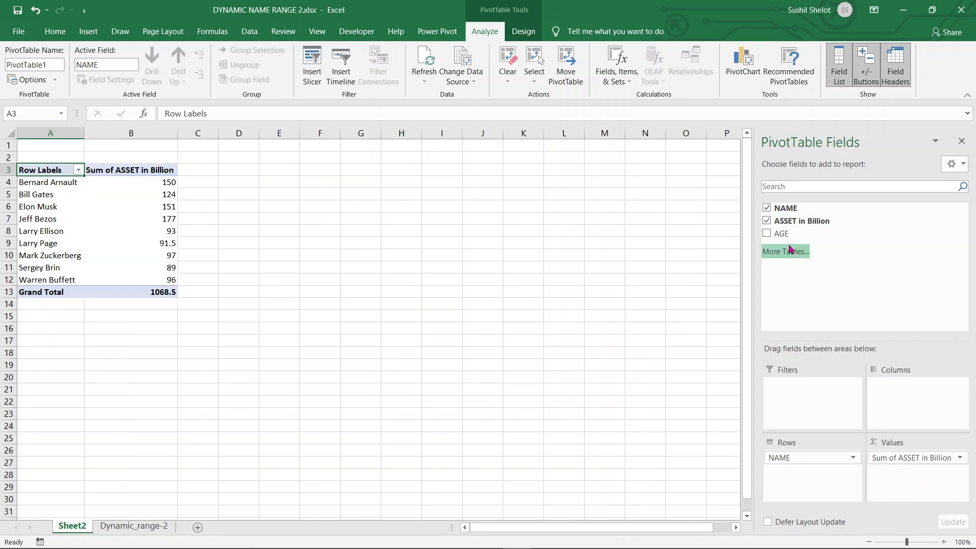
pyautogui.moveTo(786, 235); pyautogui.dragTo(800, 406)
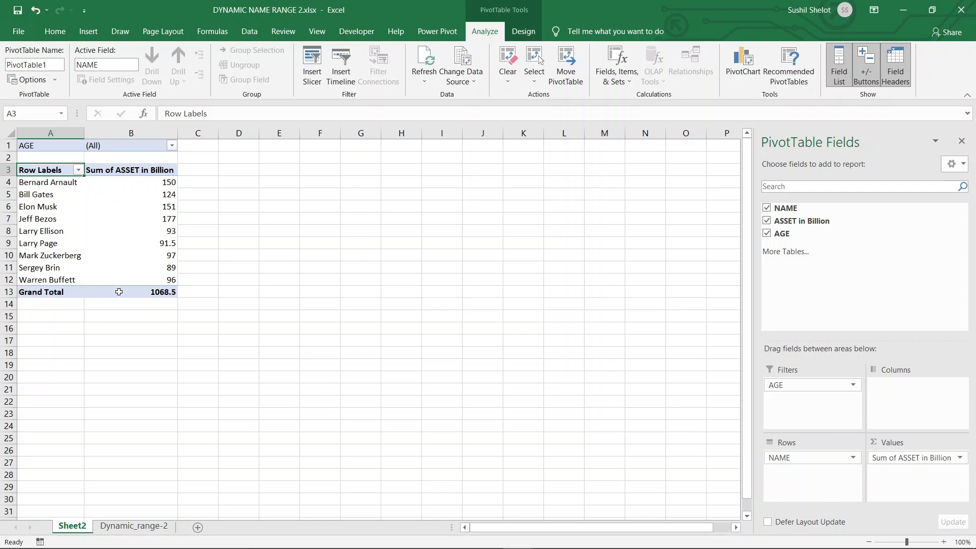
# Step: Look through the AGE filter's values without applying one, and move the AGE field from the filters to the columns
pyautogui.moveTo(119, 291)
pyautogui.click(172, 146)
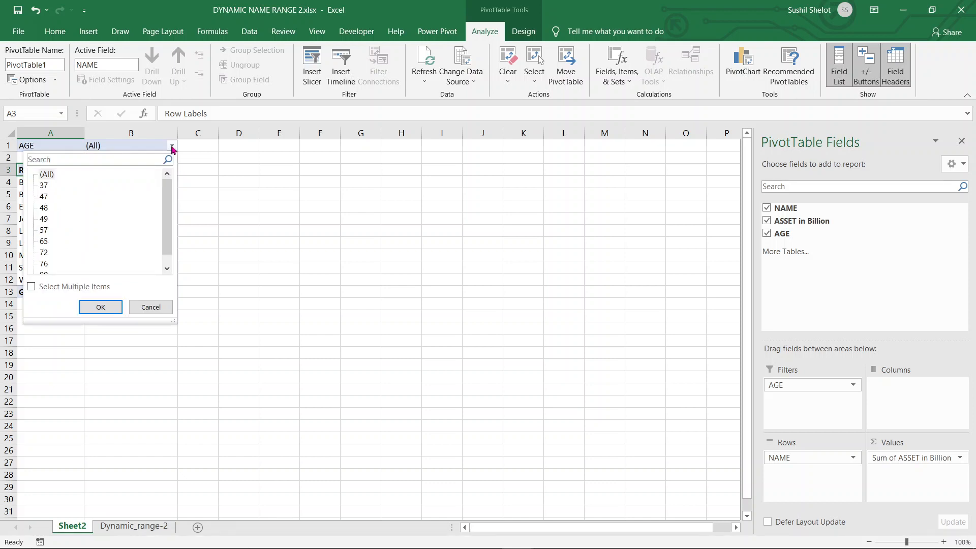
pyautogui.moveTo(169, 188)
pyautogui.mouseDown()
pyautogui.moveTo(165, 238)
pyautogui.moveTo(167, 183)
pyautogui.mouseUp()
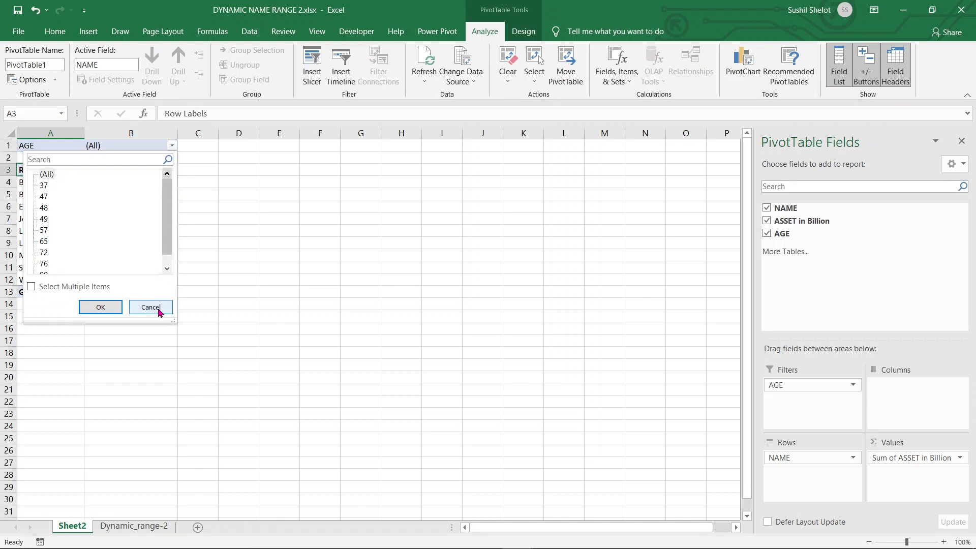
pyautogui.click(157, 308)
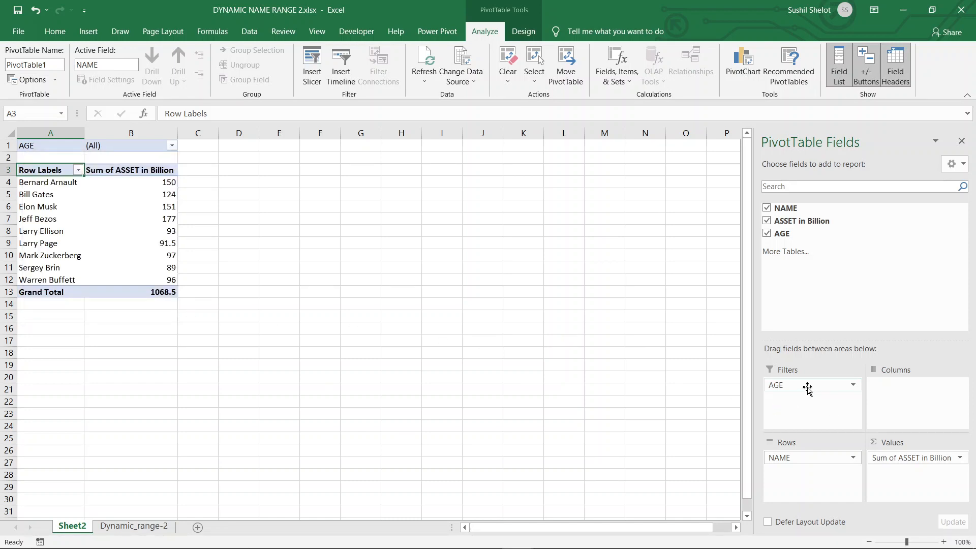
pyautogui.moveTo(811, 384); pyautogui.dragTo(910, 405)
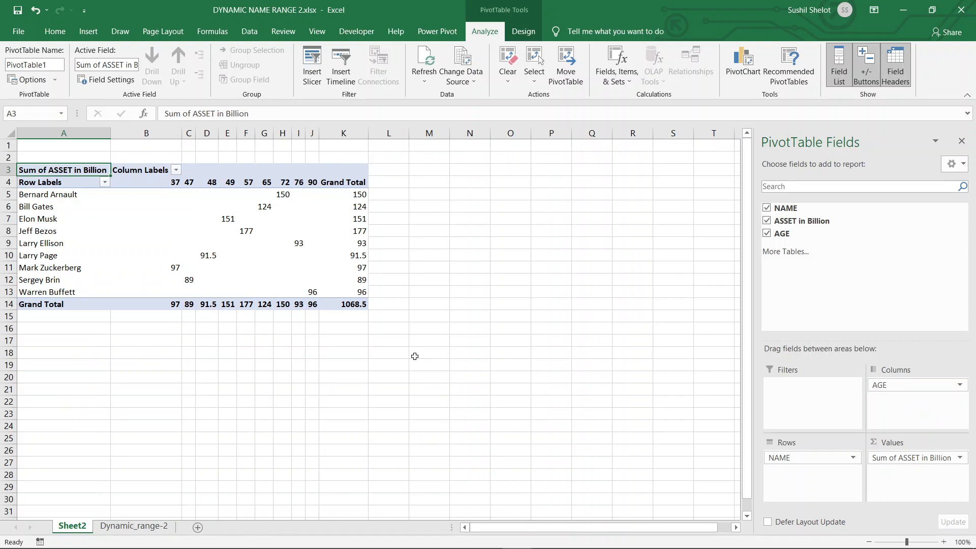
# Step: Examine the PivotTable's row names, age column headings, asset values and Grand Total column
pyautogui.click(108, 198)
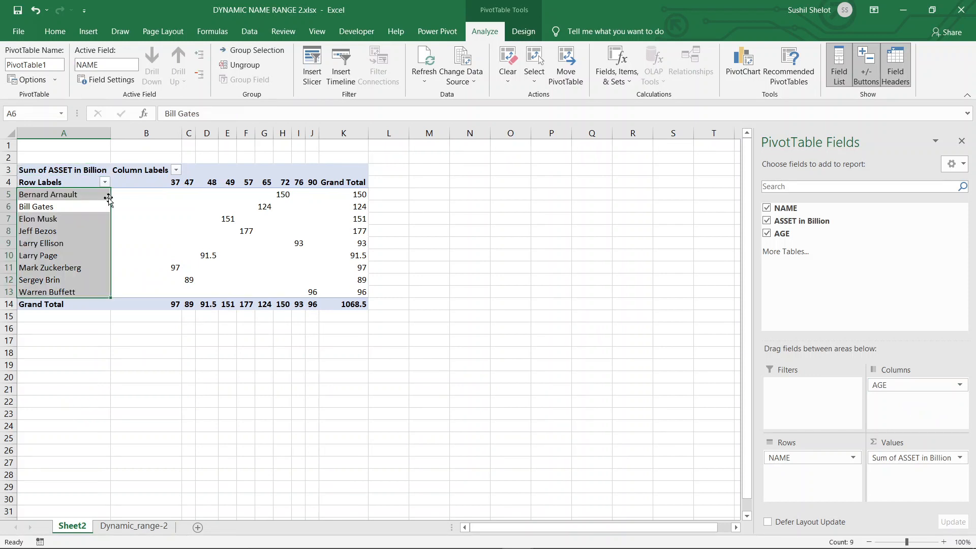
pyautogui.moveTo(127, 182); pyautogui.dragTo(325, 183)
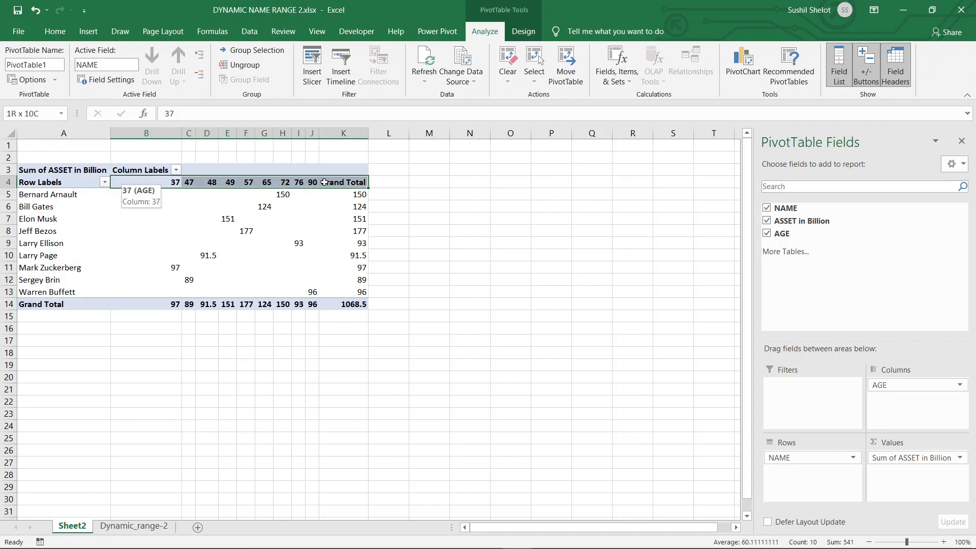
pyautogui.moveTo(175, 197); pyautogui.dragTo(317, 305)
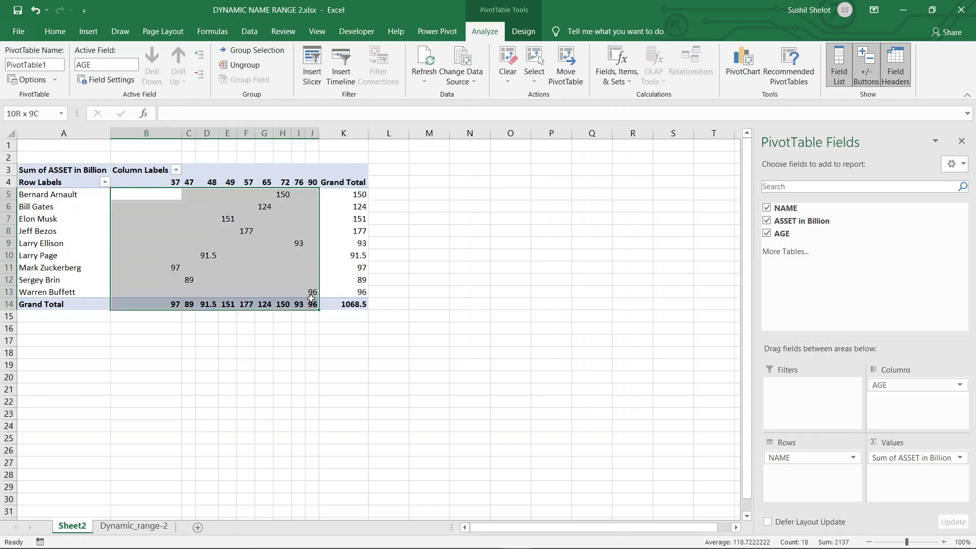
pyautogui.click(351, 182)
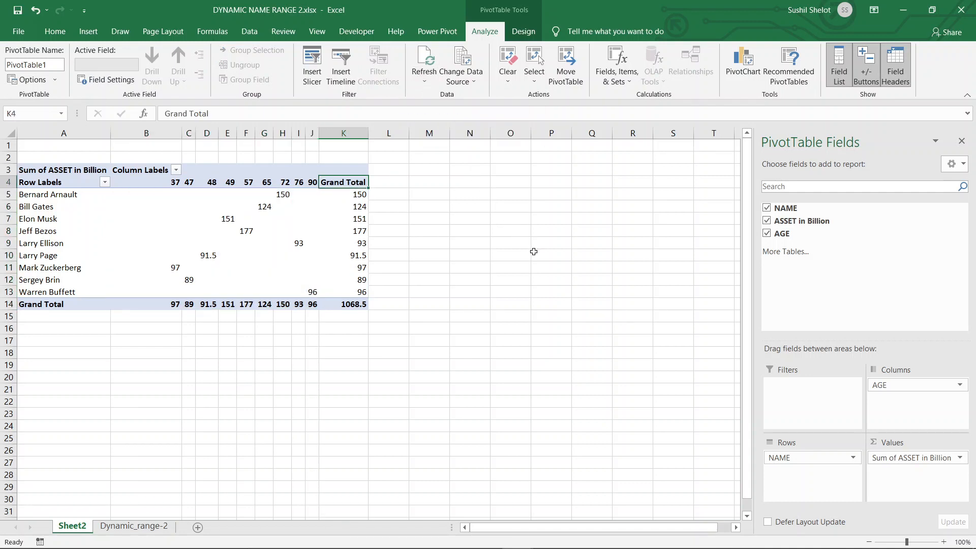
# Step: Check the PivotTable's data source without changing it, and move the AGE field from the columns to the filters
pyautogui.click(477, 85)
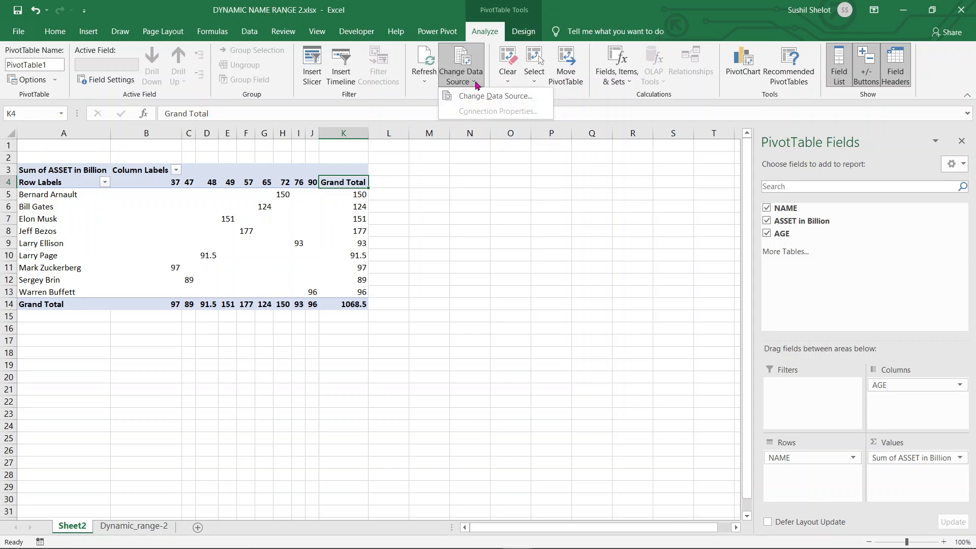
pyautogui.click(479, 97)
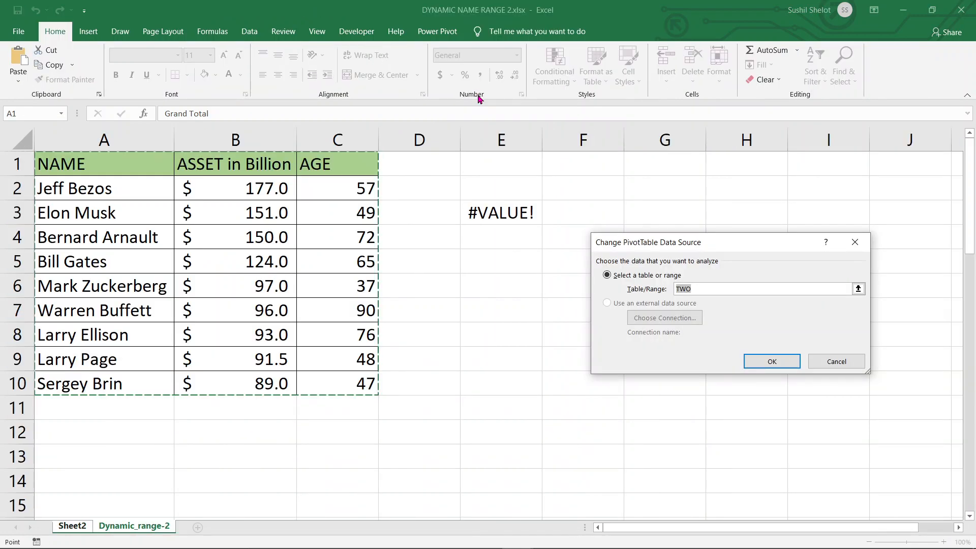
pyautogui.click(851, 362)
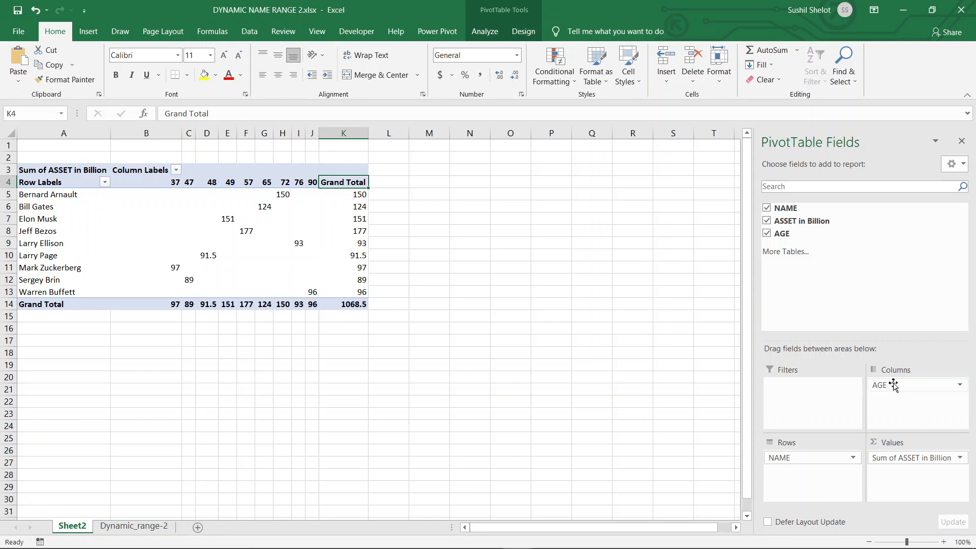
pyautogui.moveTo(895, 385); pyautogui.dragTo(814, 407)
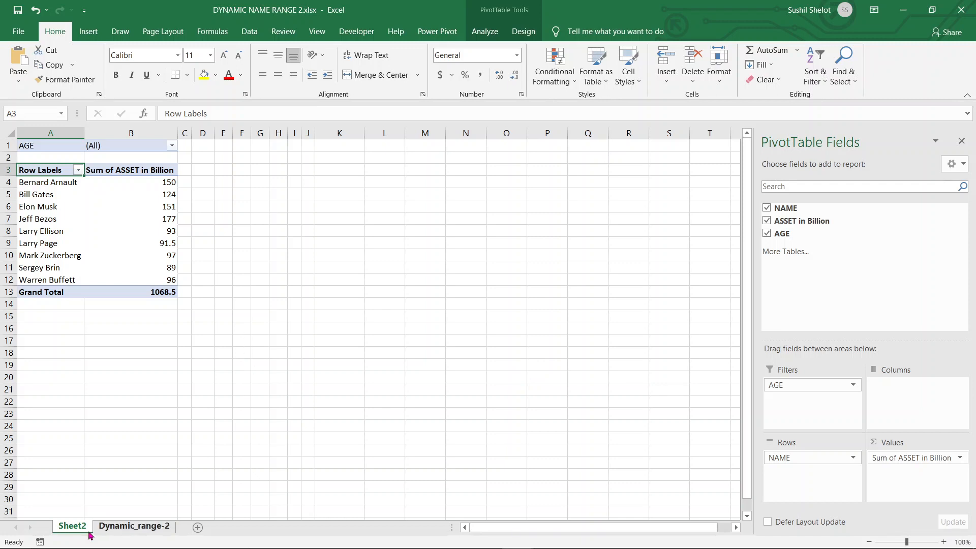
# Step: Add the column heading NATION in cell D1 of the Dynamic_range-2 sheet
pyautogui.click(135, 529)
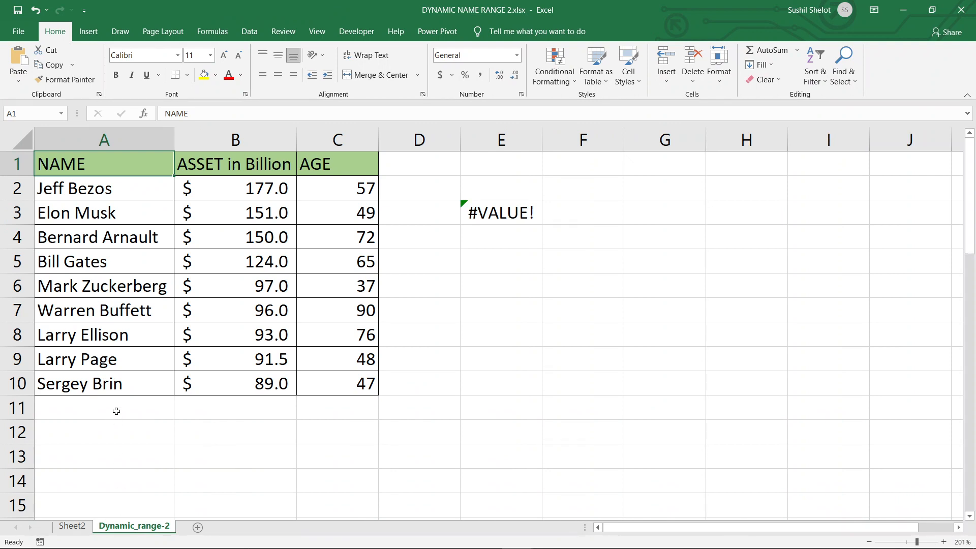
pyautogui.click(426, 166)
pyautogui.write('NATIO')
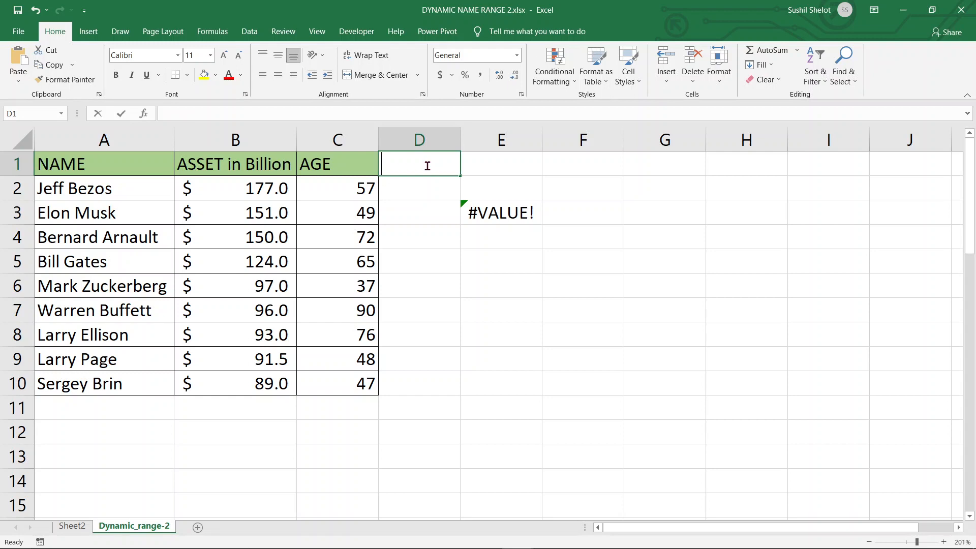
pyautogui.write('N')
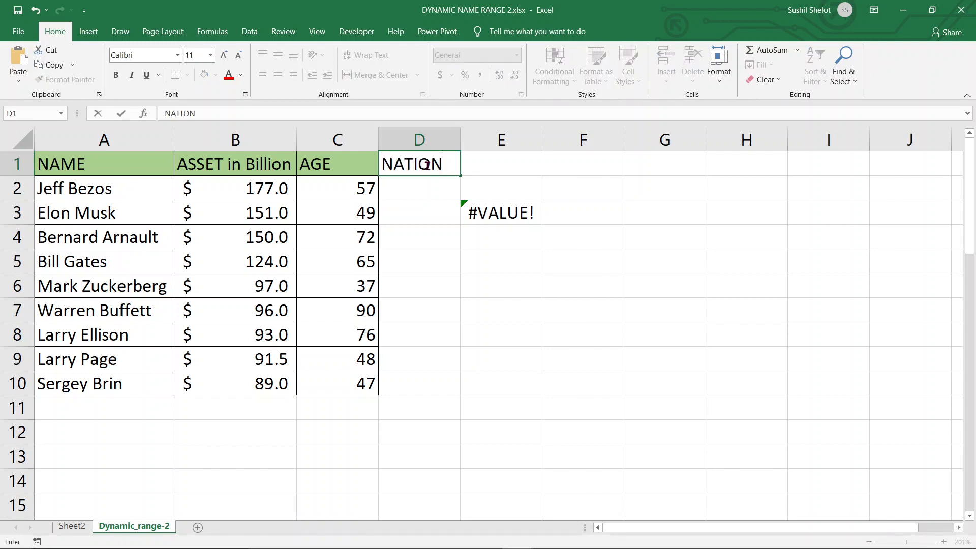
pyautogui.press('Return')
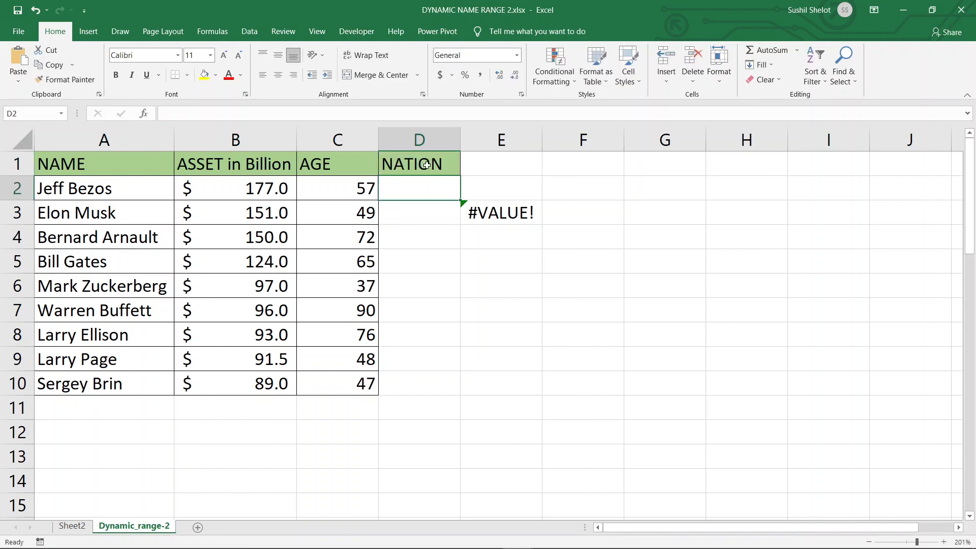
# Step: Fill the NATION column with FRANCE in D4 and USA in D2:D3 and D5:D10
pyautogui.write('USA')
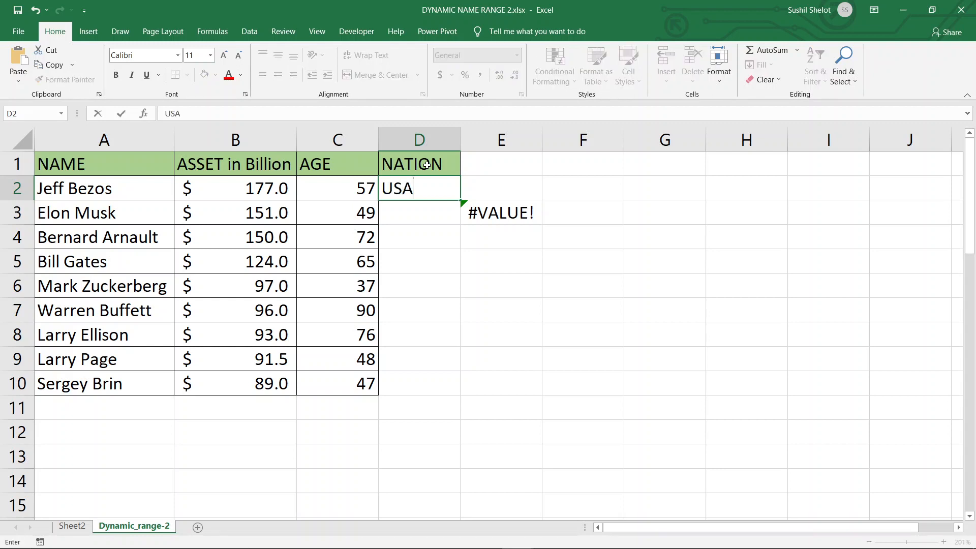
pyautogui.click(431, 235)
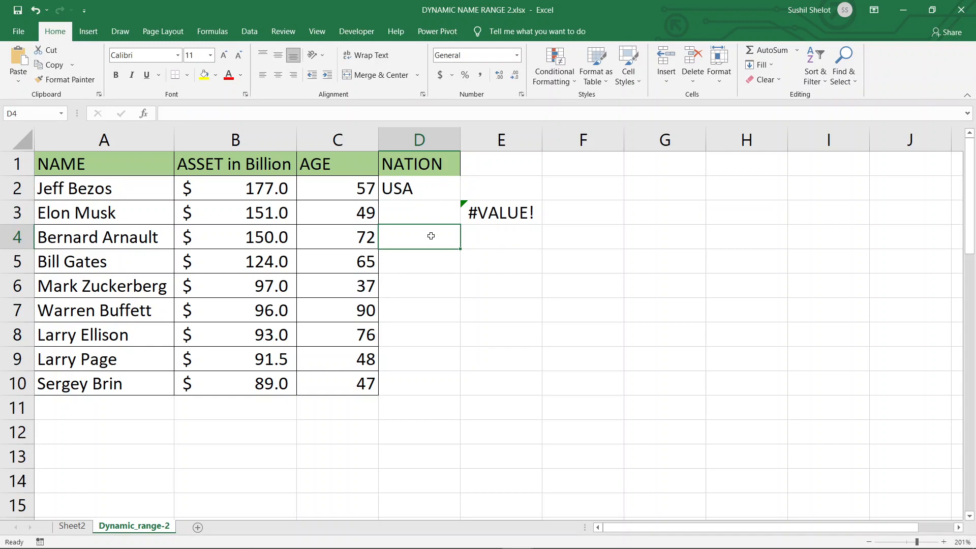
pyautogui.write('FRANCE')
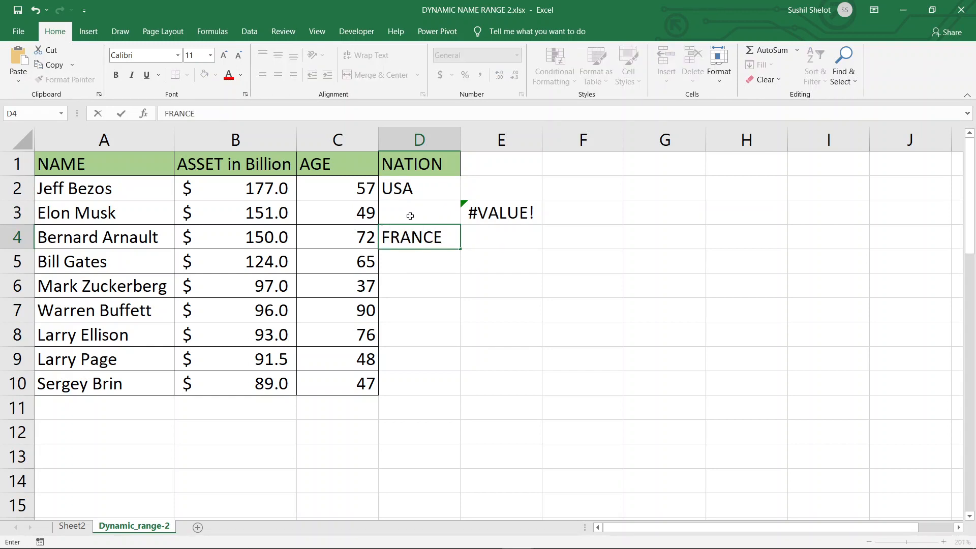
pyautogui.click(425, 190)
pyautogui.moveTo(460, 202); pyautogui.dragTo(455, 223)
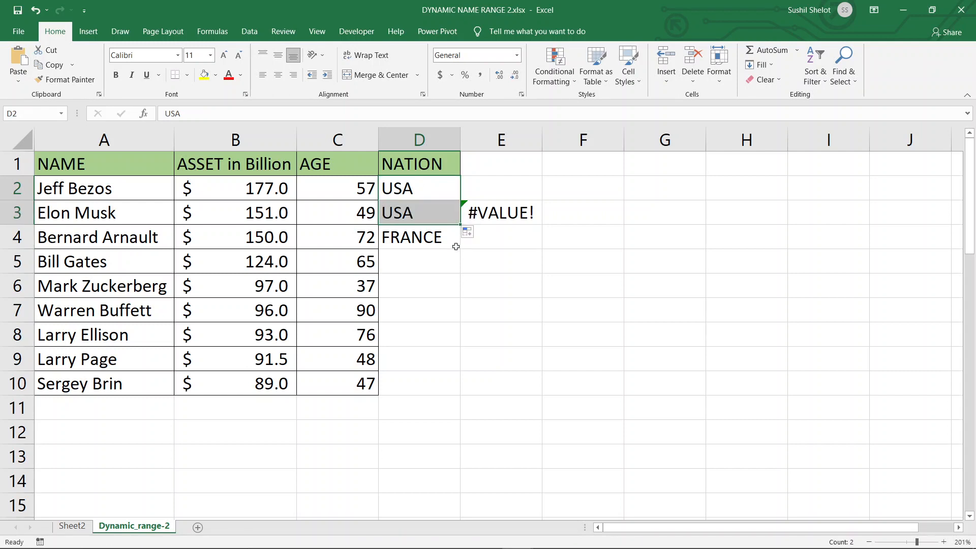
pyautogui.click(446, 215)
pyautogui.hotkey('ctrl', 'c')
pyautogui.moveTo(433, 264); pyautogui.dragTo(426, 389)
pyautogui.hotkey('ctrl', 'v')
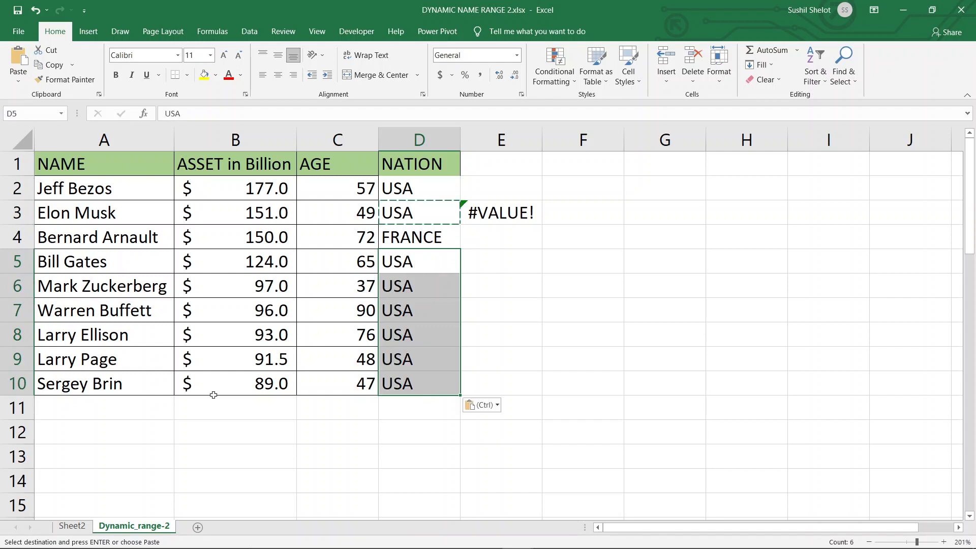
# Step: Add a record in row 11 with the name MUKESH AMBANI, asset 85, age 63 and nation INDIA
pyautogui.click(153, 403)
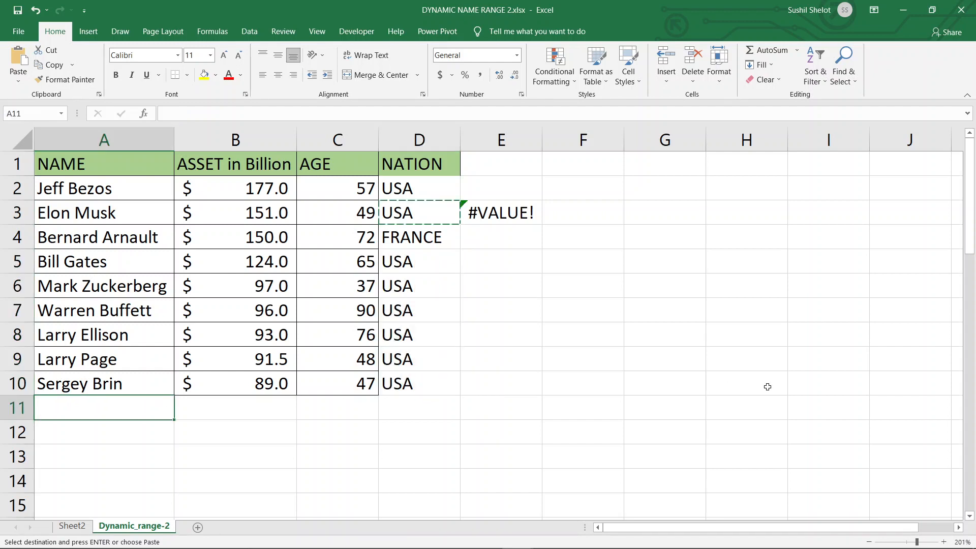
pyautogui.write('MUKESH ')
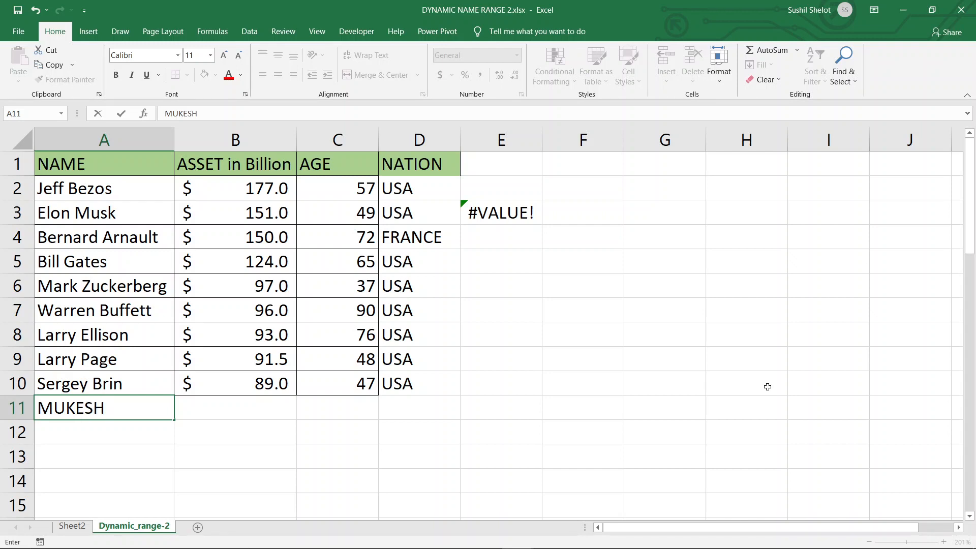
pyautogui.write('AMBAN')
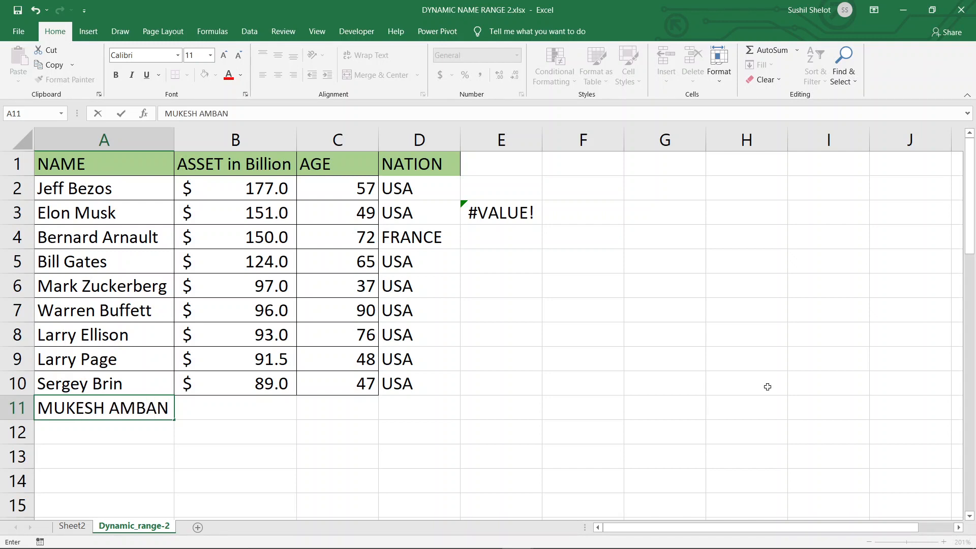
pyautogui.write('I')
pyautogui.press('Tab')
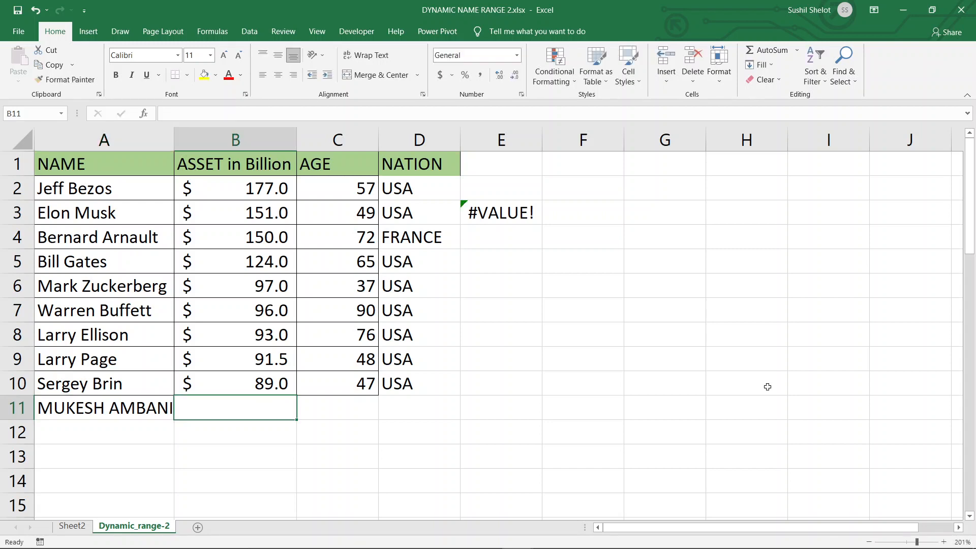
pyautogui.write('85')
pyautogui.press('Tab')
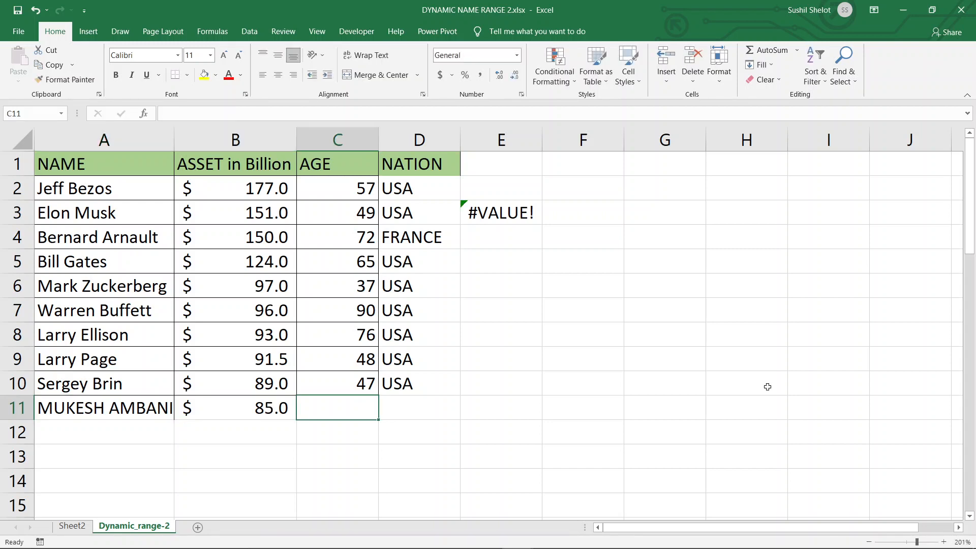
pyautogui.write('63')
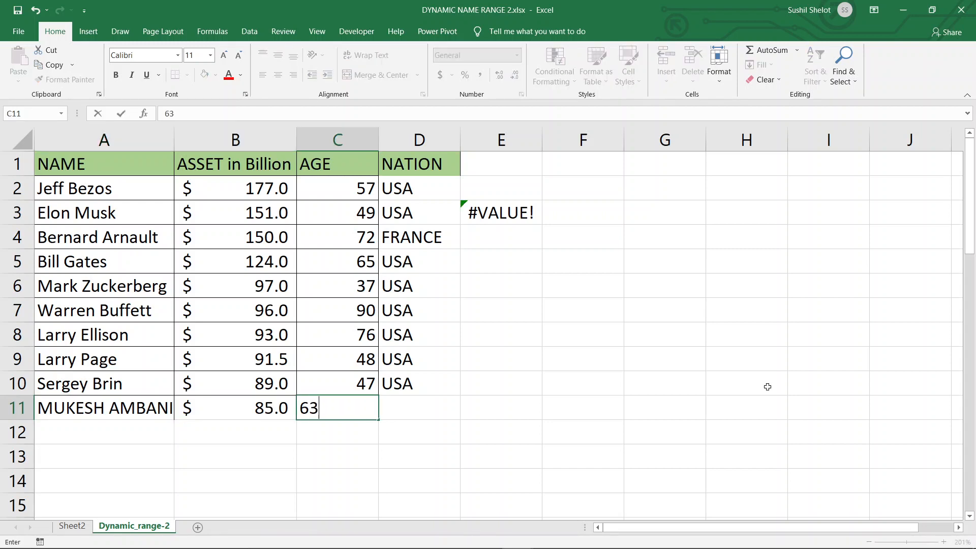
pyautogui.press('Tab')
pyautogui.write('INDIA')
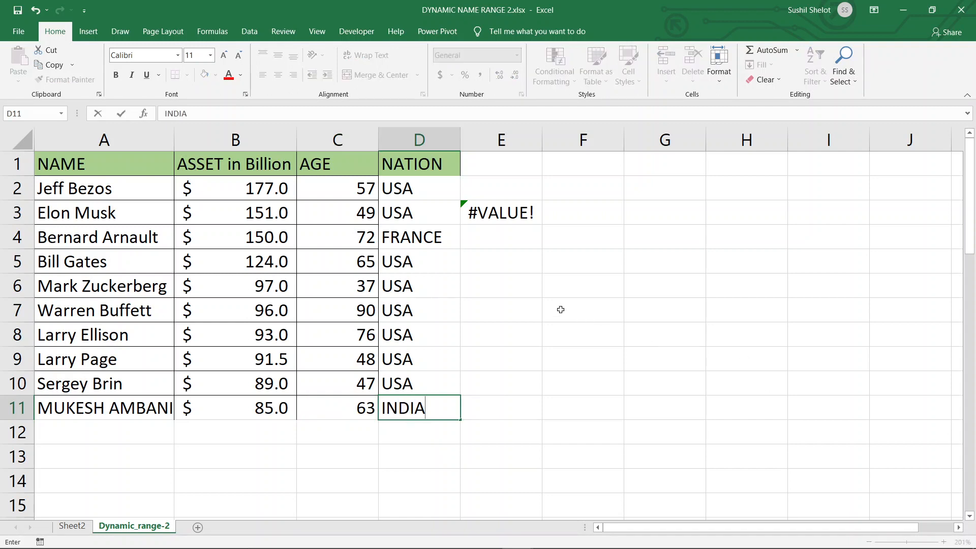
pyautogui.click(485, 330)
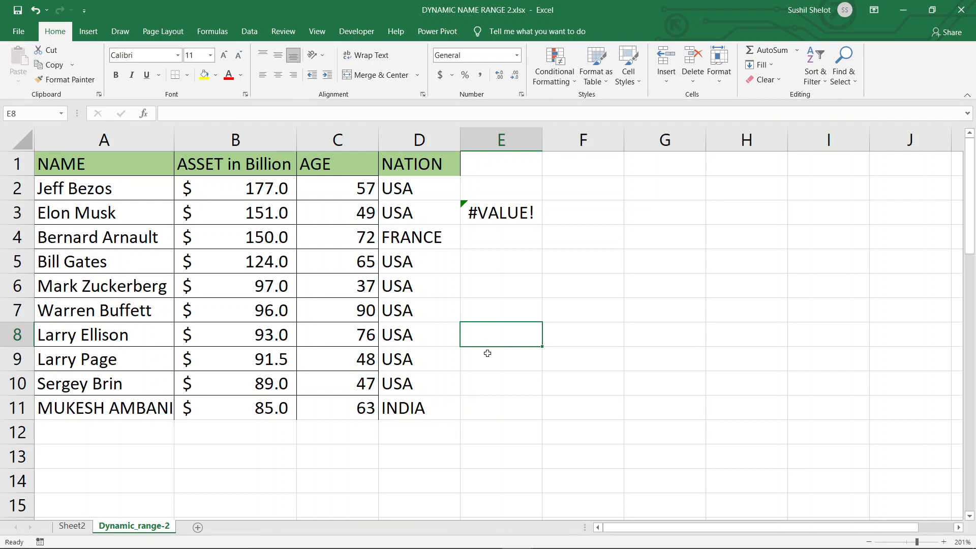
# Step: Refresh the PivotTable on Sheet2 and place the NATION field in its filters below AGE
pyautogui.click(76, 527)
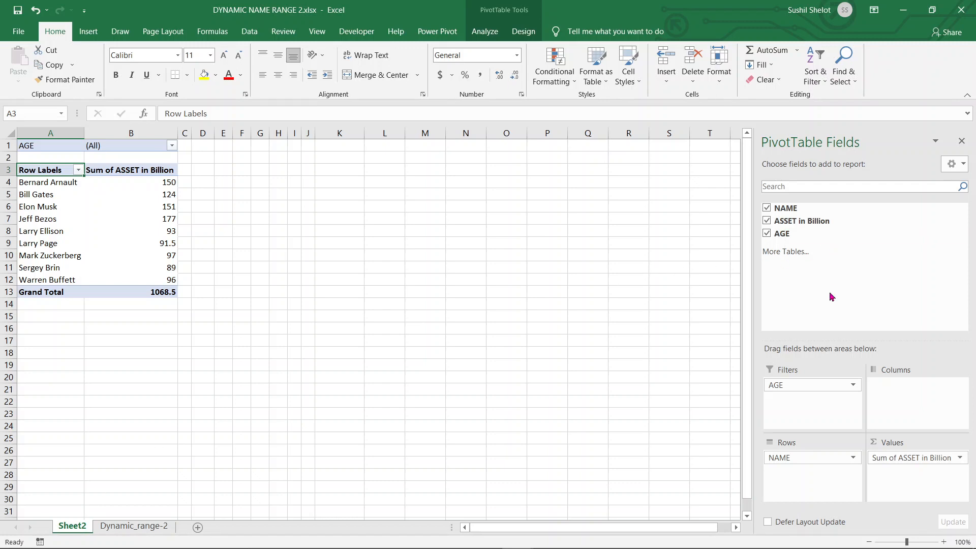
pyautogui.rightClick(138, 174)
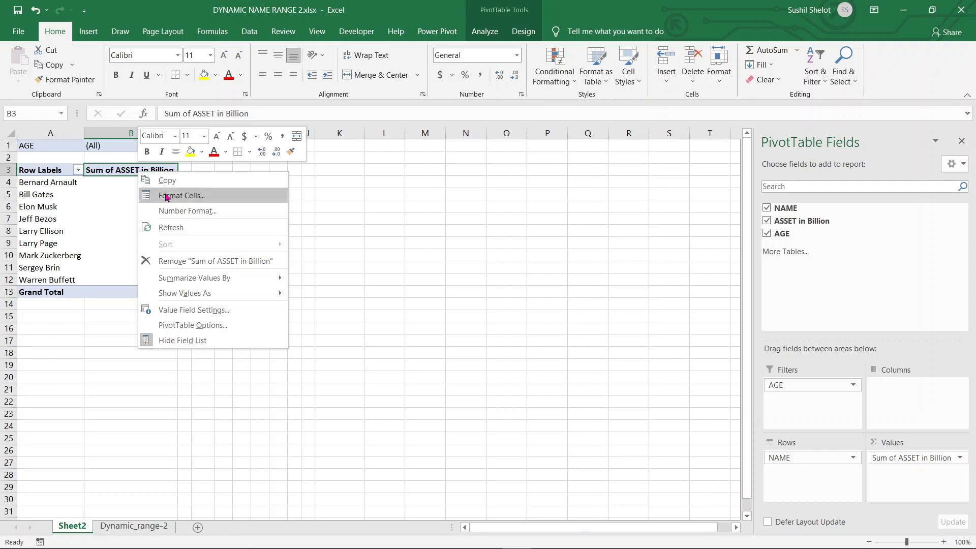
pyautogui.click(170, 226)
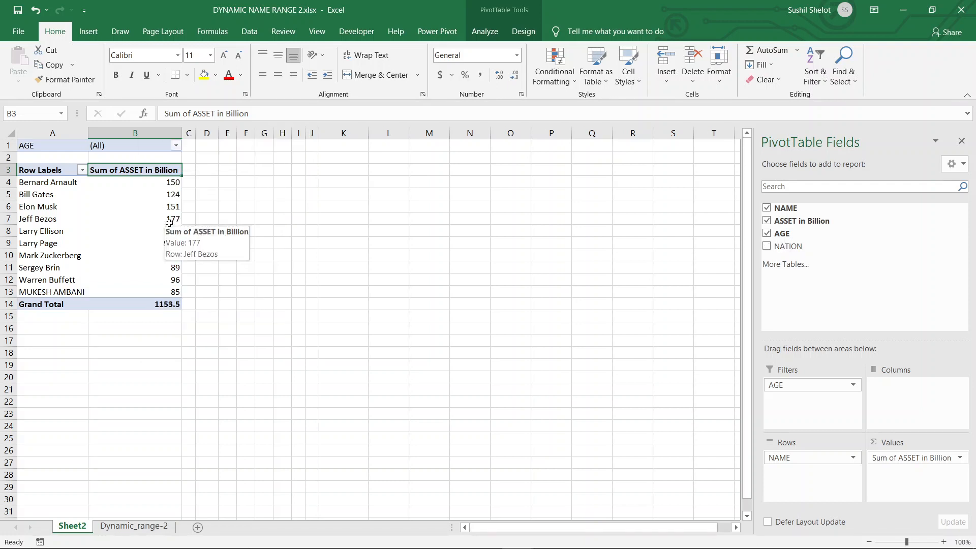
pyautogui.click(767, 247)
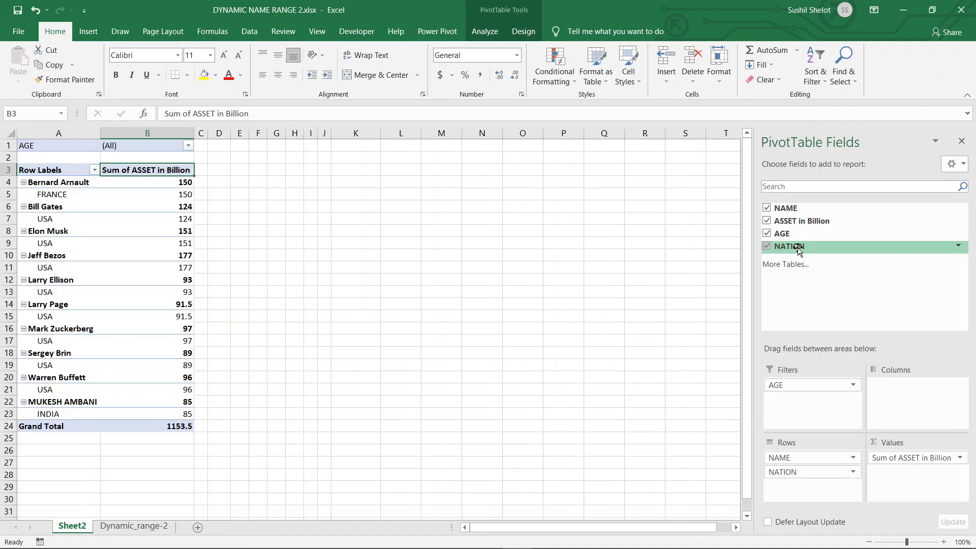
pyautogui.moveTo(798, 248); pyautogui.dragTo(788, 399)
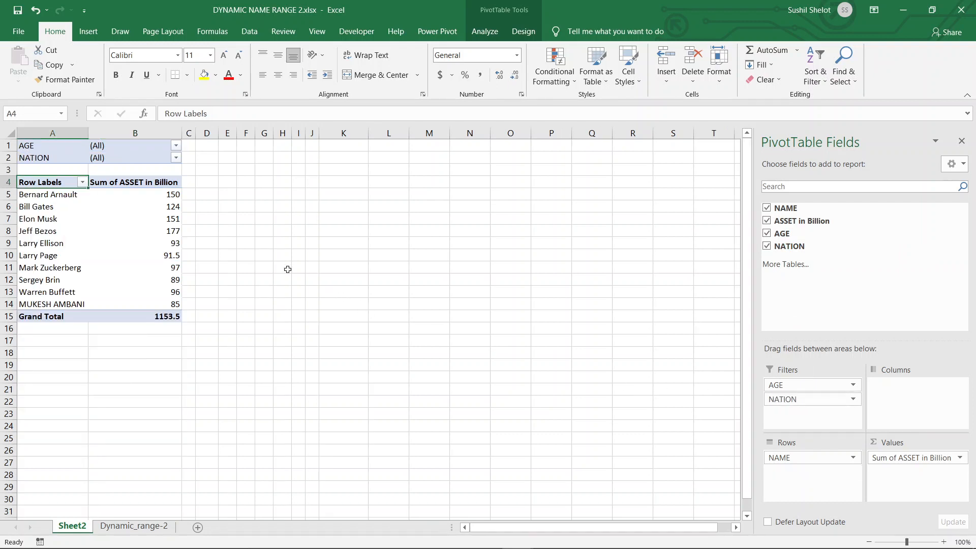
# Step: Filter the PivotTable by NATION to USA only, and switch the filter to INDIA
pyautogui.click(176, 158)
pyautogui.click(51, 220)
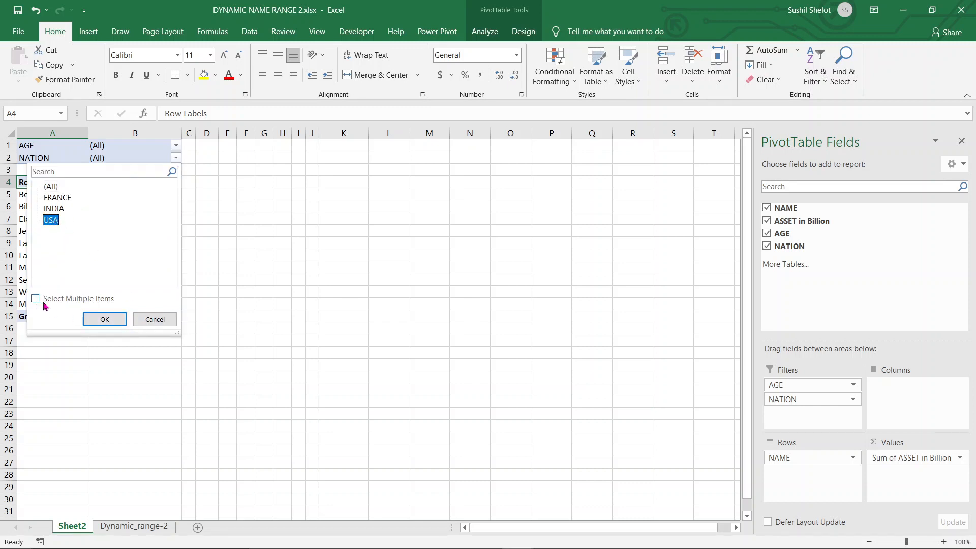
pyautogui.click(105, 321)
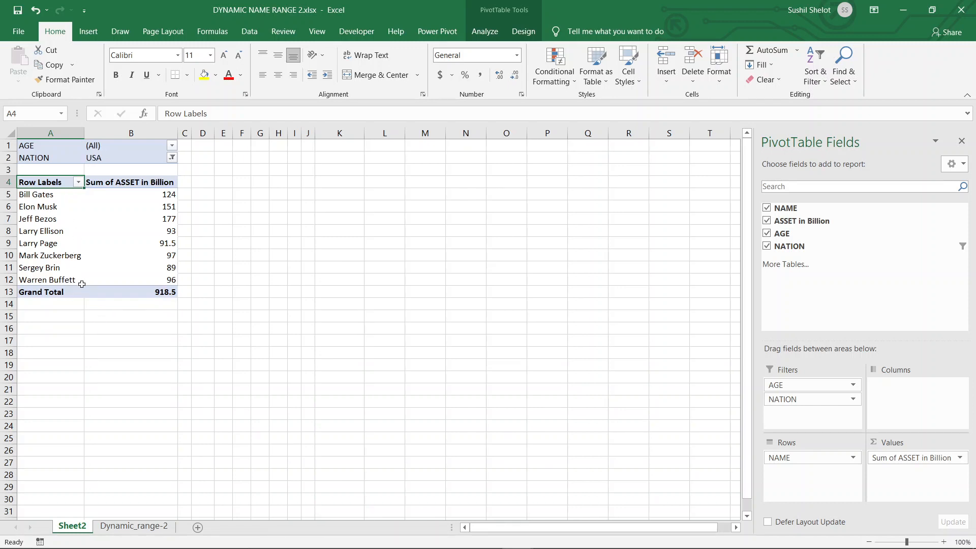
pyautogui.click(173, 159)
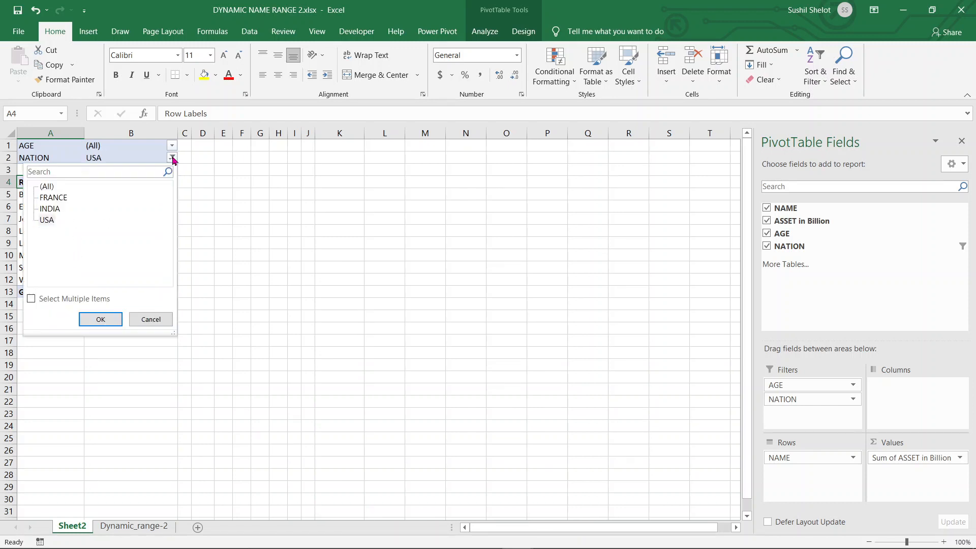
pyautogui.click(110, 321)
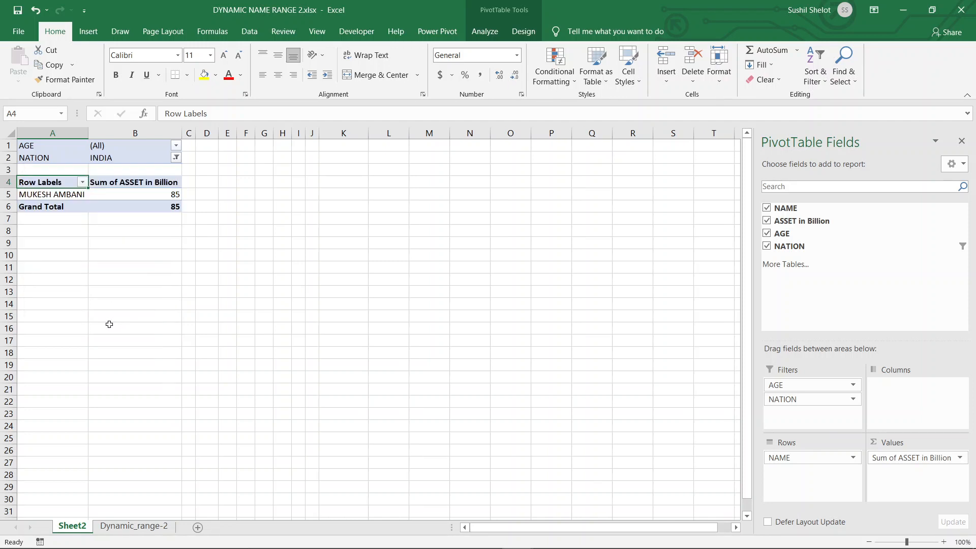
# Step: Set the PivotTable's NATION filter to FRANCE
pyautogui.click(176, 161)
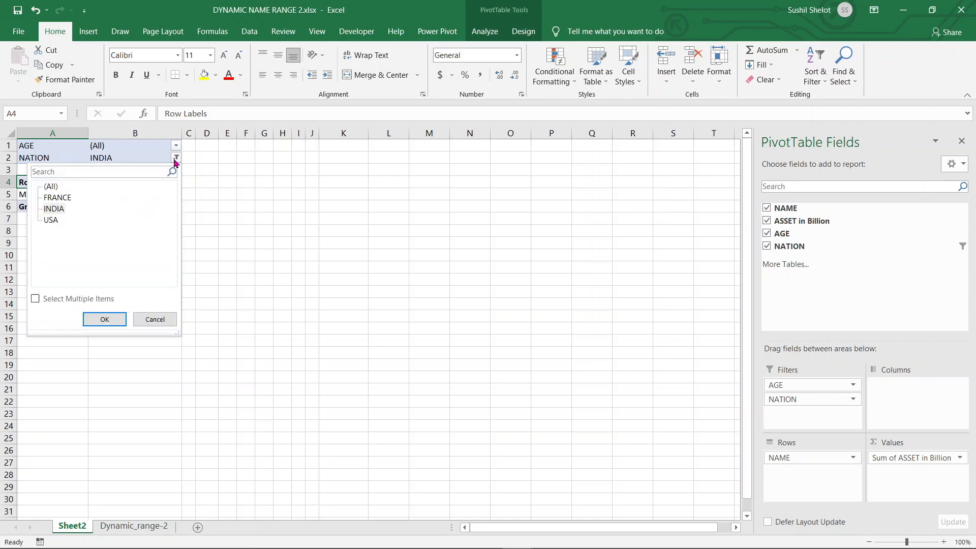
pyautogui.click(70, 201)
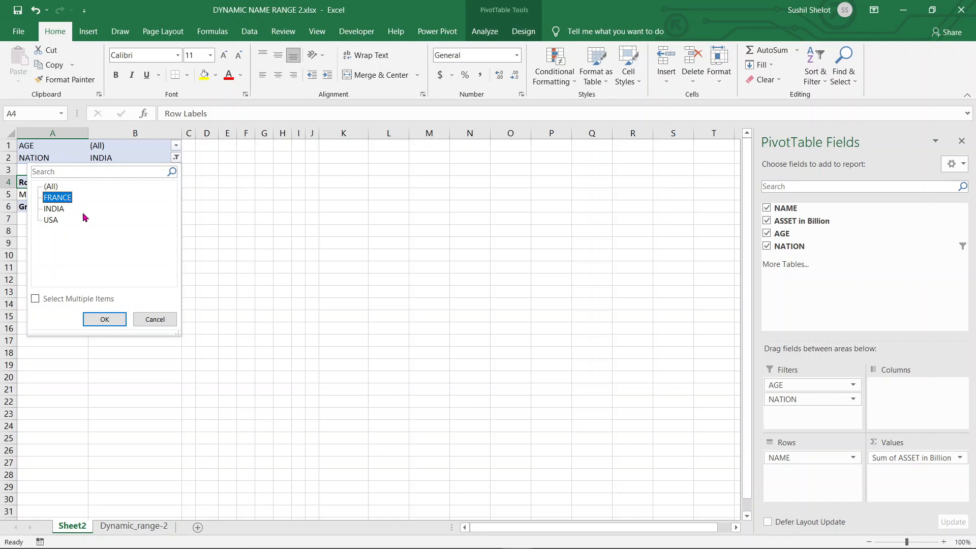
pyautogui.click(103, 319)
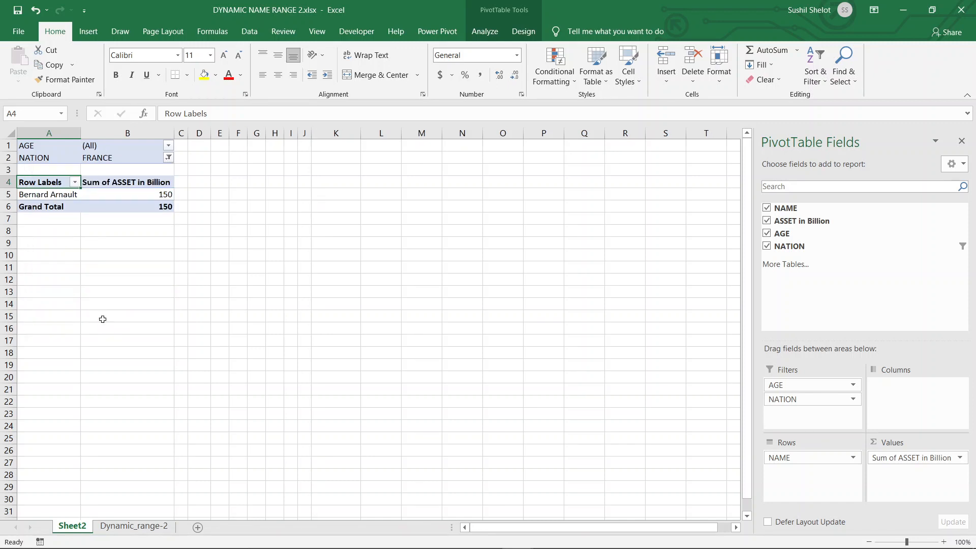
# Step: Enable multiple selection in the PivotTable's NATION filter and filter it to both FRANCE and INDIA
pyautogui.click(168, 159)
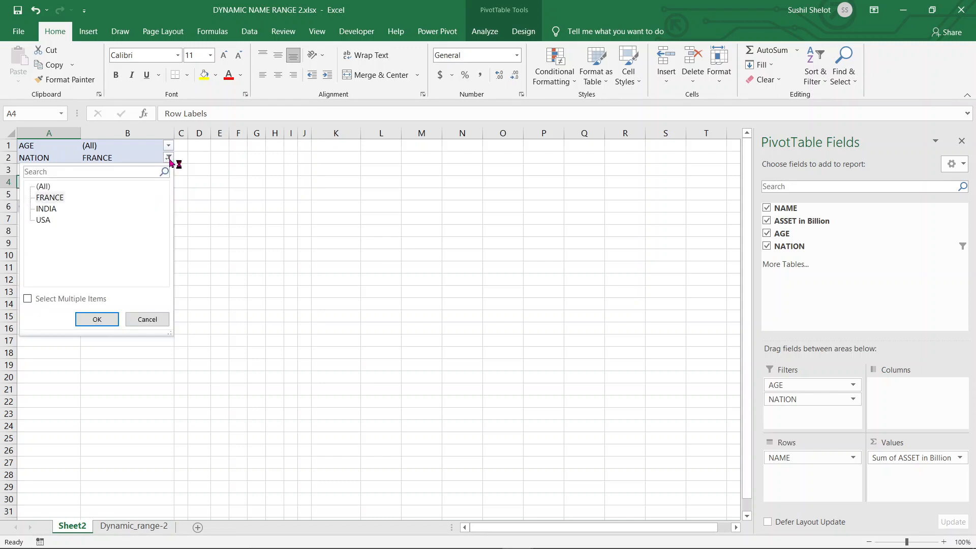
pyautogui.click(28, 299)
pyautogui.click(39, 209)
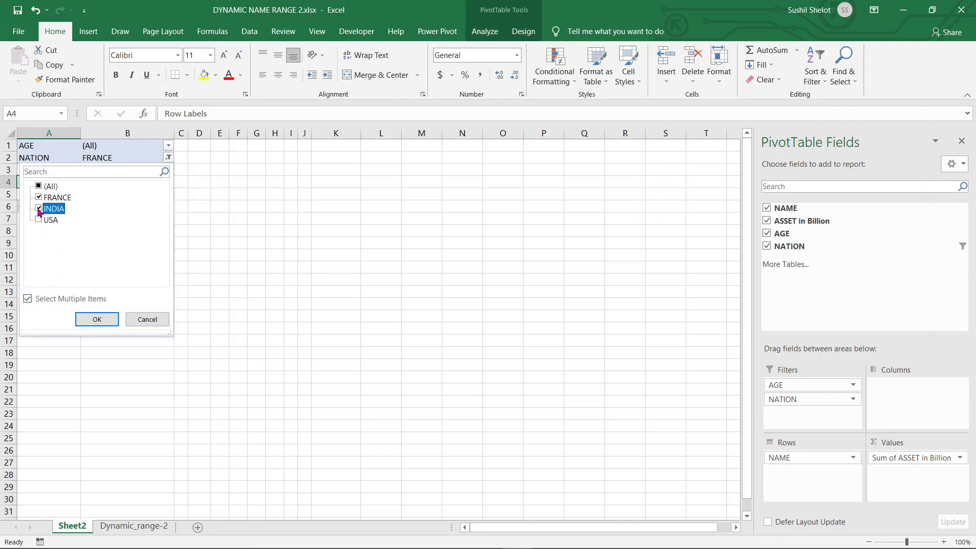
pyautogui.click(98, 319)
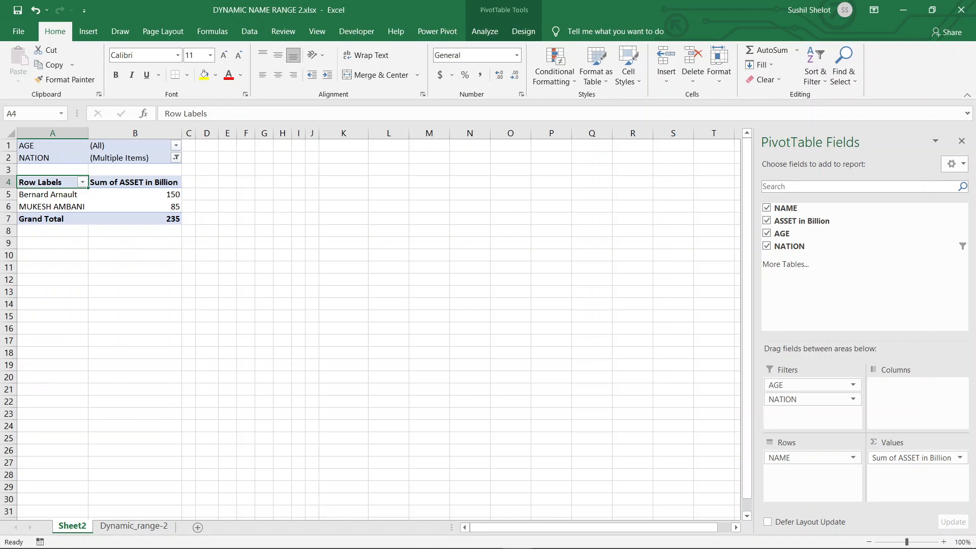
# Step: Examine the OFFSET and COUNTA formula of the named range TWO in the Name Manager from the Dynamic_range-2 sheet
pyautogui.click(152, 529)
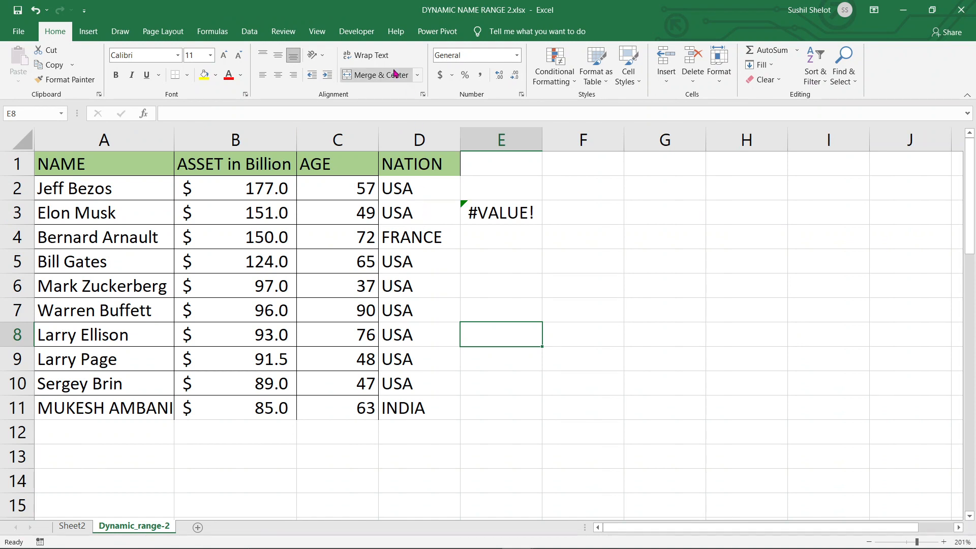
pyautogui.click(205, 32)
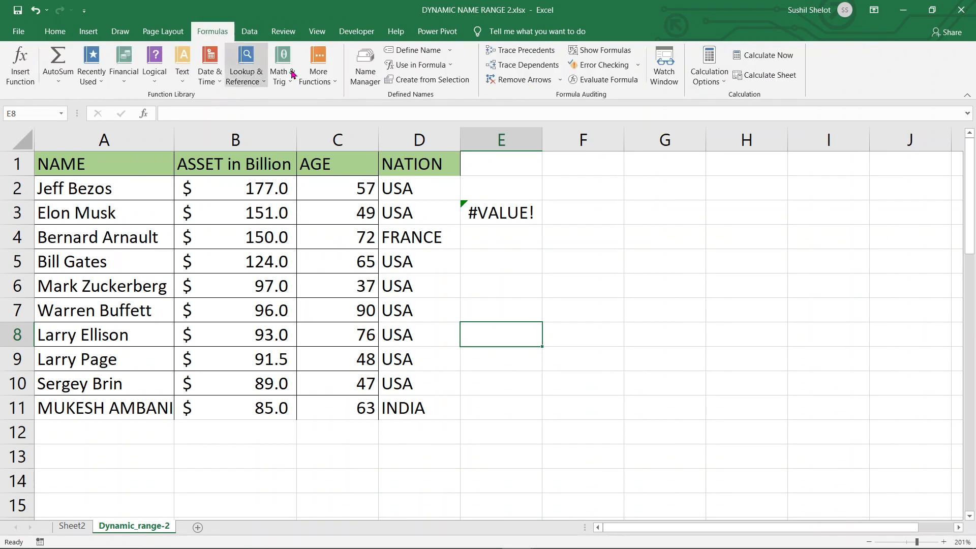
pyautogui.click(366, 69)
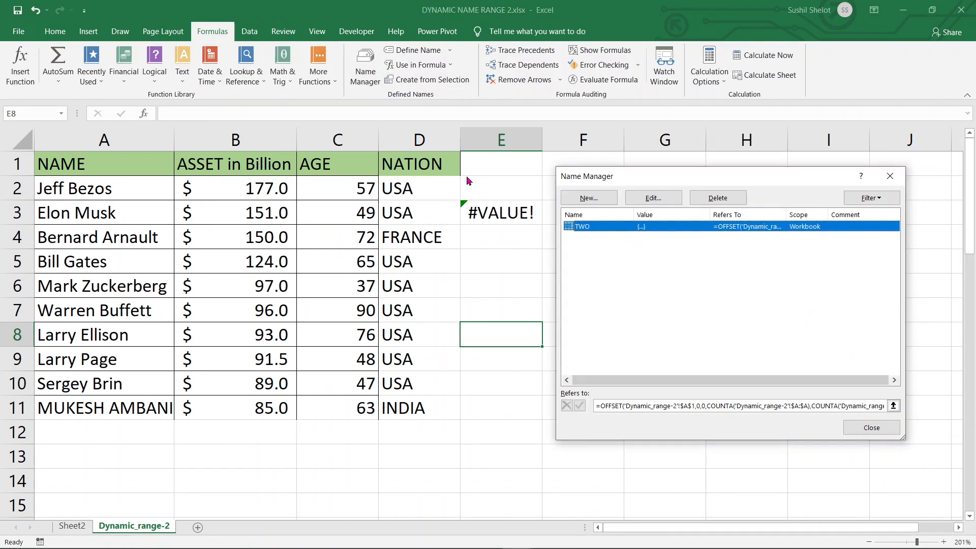
pyautogui.click(858, 406)
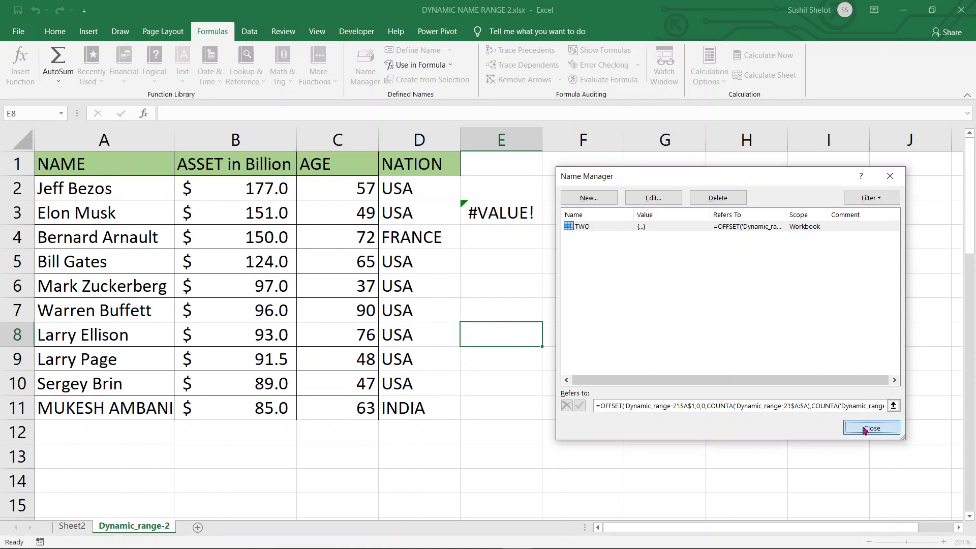
pyautogui.click(870, 428)
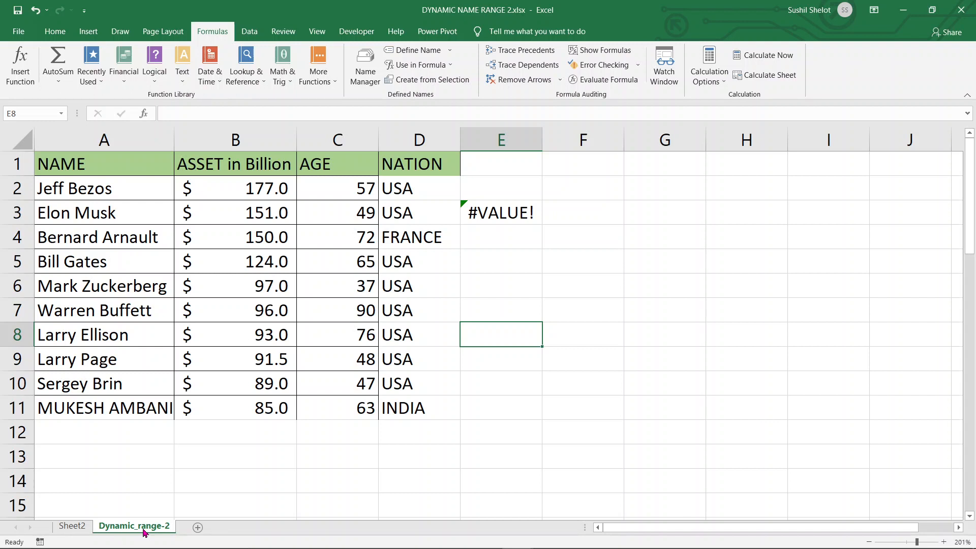
pyautogui.moveTo(144, 532); pyautogui.dragTo(144, 532)
pyautogui.moveTo(144, 531); pyautogui.dragTo(144, 531)
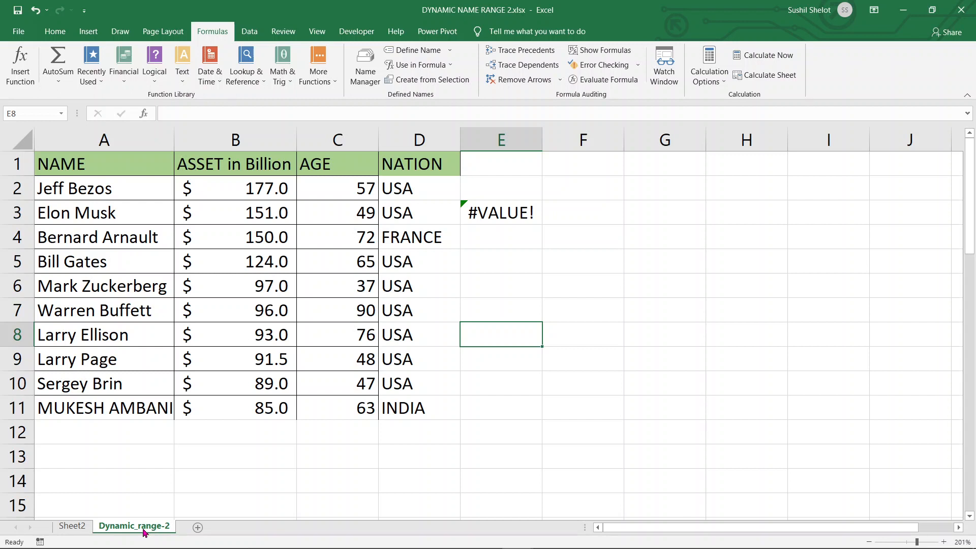